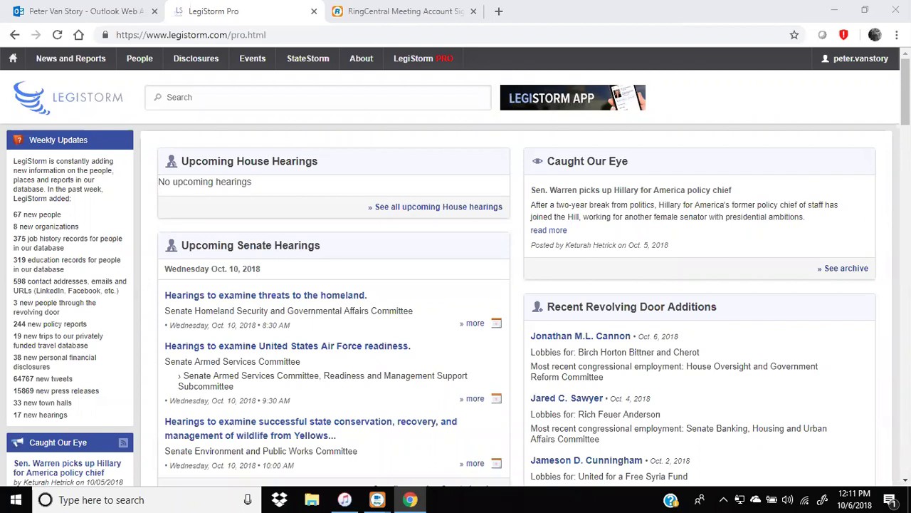
- Show recent searches in the site search, then open the account menu with My Profile and Logout
{"action": "left_click_drag", "start_coordinate": [904, 92], "coordinate": [905, 120]}
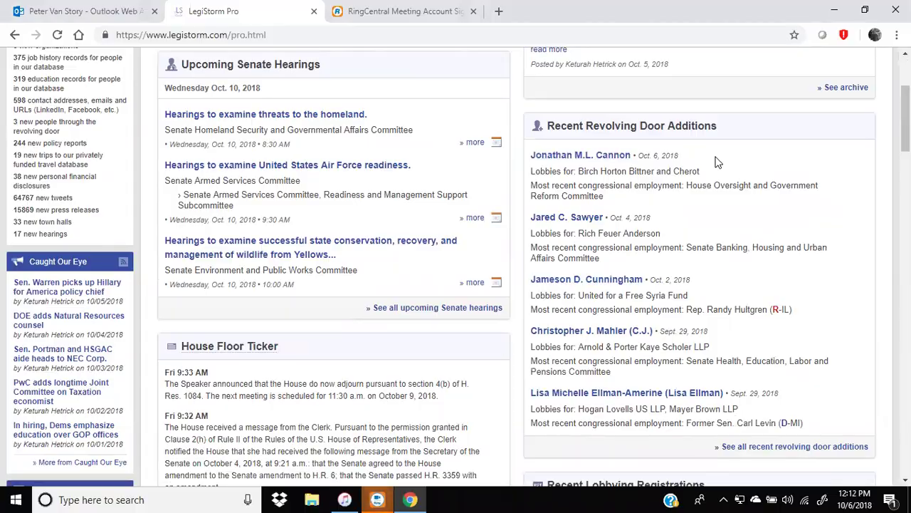
{"action": "scroll", "coordinate": [749, 98], "scroll_direction": "up", "scroll_amount": 3}
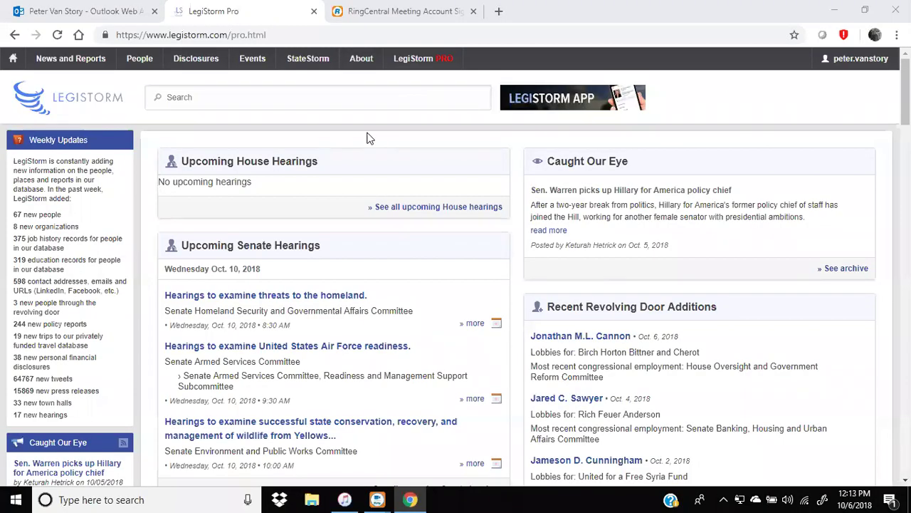
{"action": "left_click", "coordinate": [271, 96]}
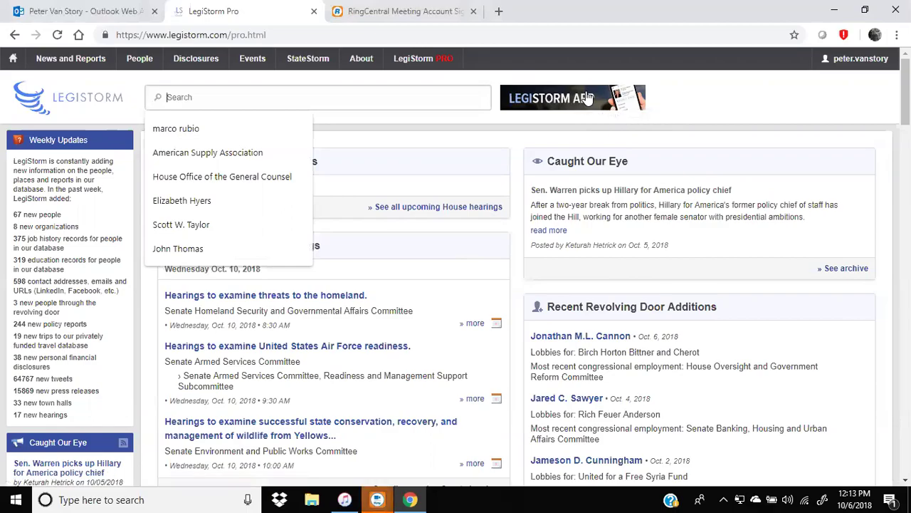
{"action": "left_click", "coordinate": [846, 62]}
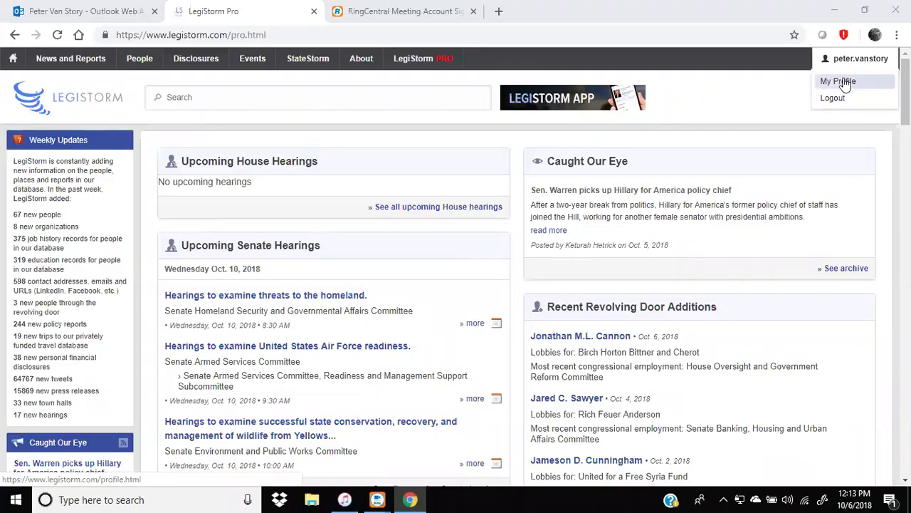
- View the My Profile page with the active Pro subscription, then return to the home page
{"action": "left_click", "coordinate": [844, 82]}
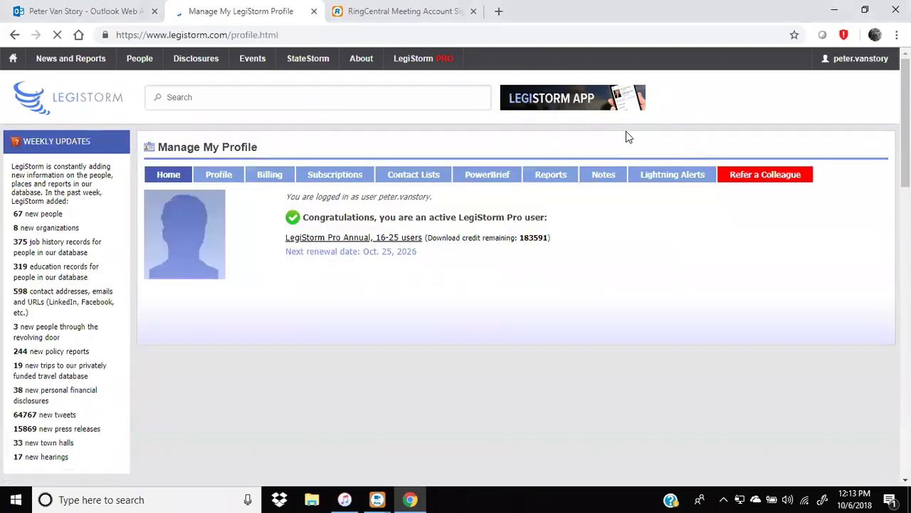
{"action": "mouse_move", "coordinate": [417, 176]}
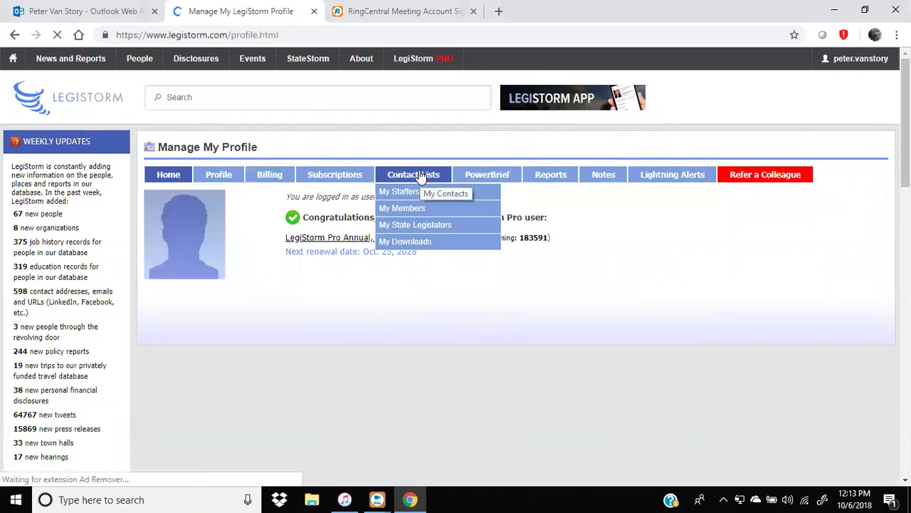
{"action": "mouse_move", "coordinate": [491, 182]}
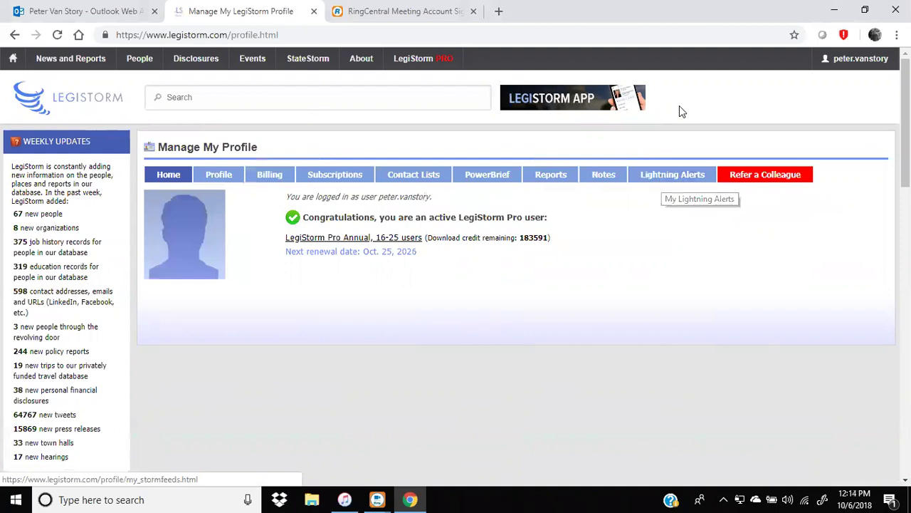
{"action": "left_click", "coordinate": [83, 100]}
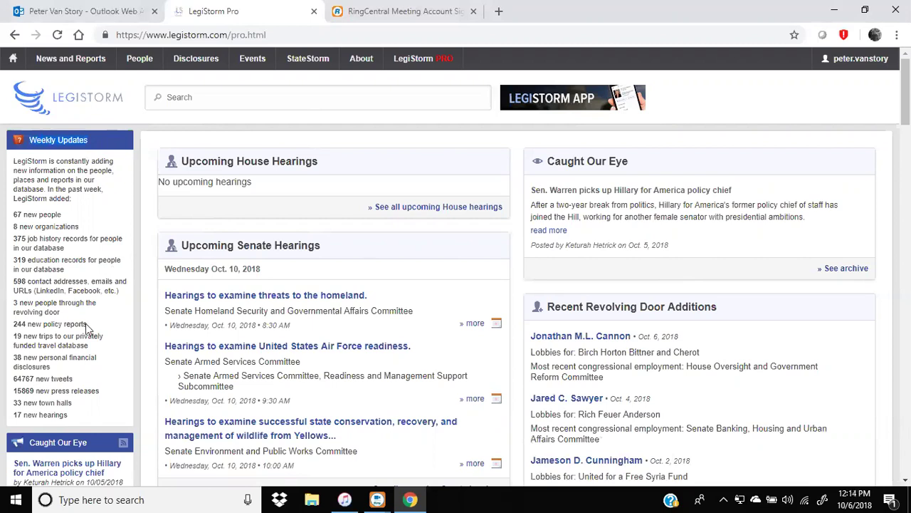
- Highlight the weekly counts of 64767 new tweets and 15869 new press releases
{"action": "left_click_drag", "start_coordinate": [105, 392], "coordinate": [10, 380]}
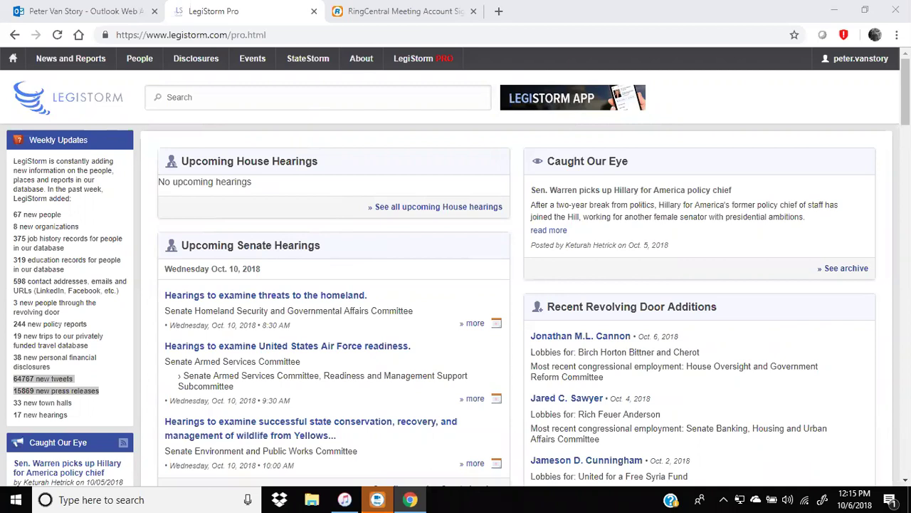
{"action": "left_click_drag", "start_coordinate": [906, 93], "coordinate": [906, 125]}
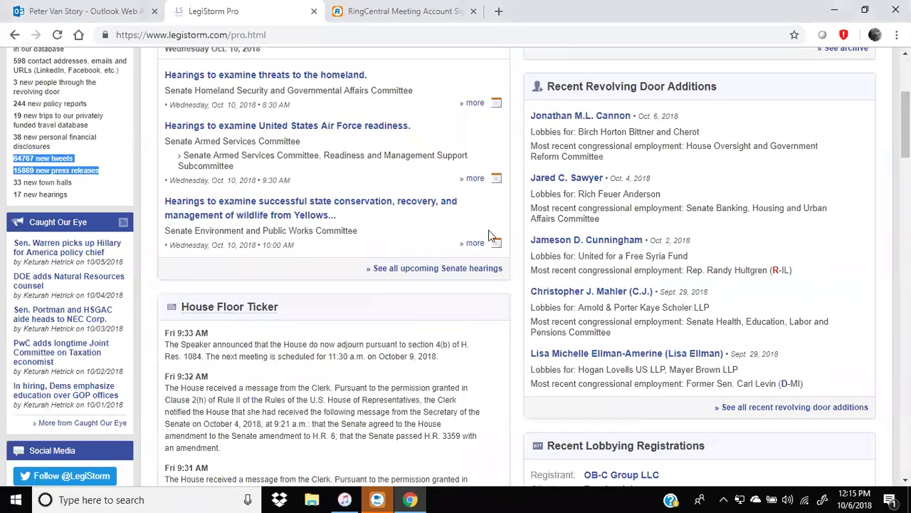
{"action": "left_click", "coordinate": [431, 270]}
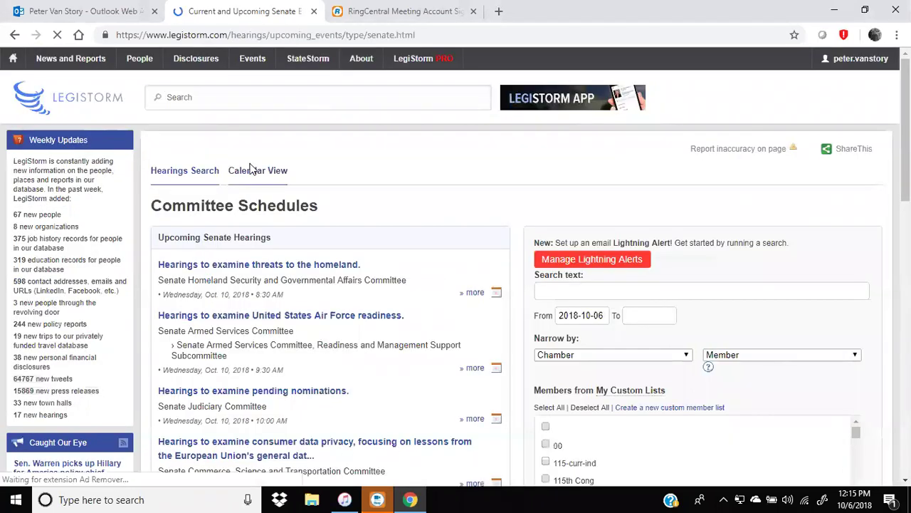
{"action": "left_click", "coordinate": [254, 172]}
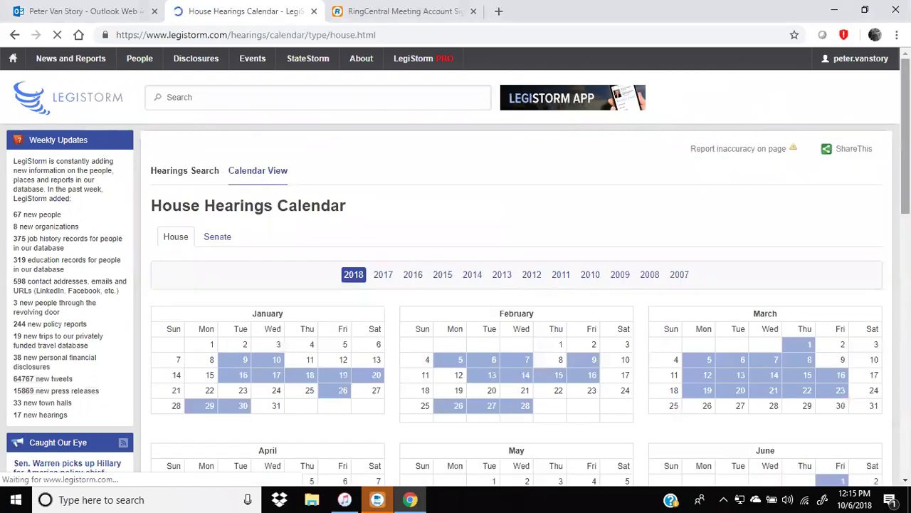
{"action": "scroll", "coordinate": [456, 284], "scroll_direction": "down", "scroll_amount": 2}
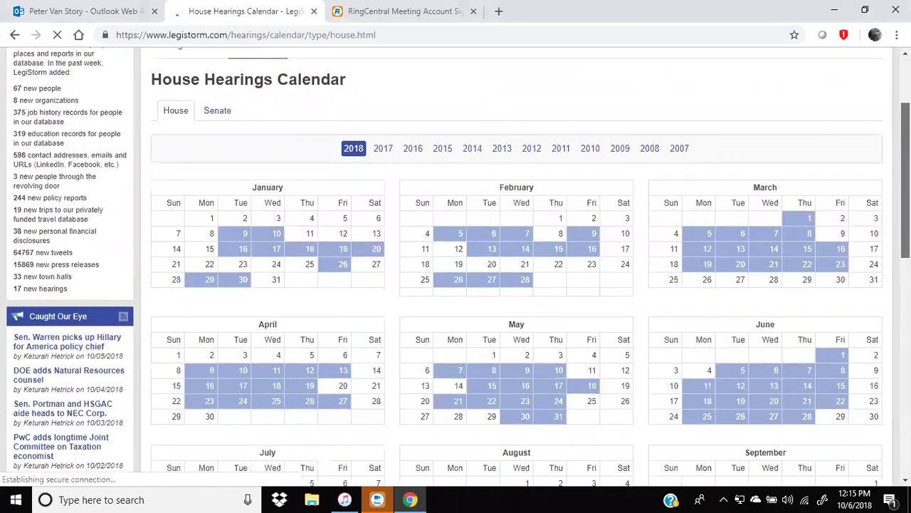
{"action": "scroll", "coordinate": [456, 285], "scroll_direction": "down", "scroll_amount": 1}
{"action": "scroll", "coordinate": [456, 285], "scroll_direction": "down", "scroll_amount": 2}
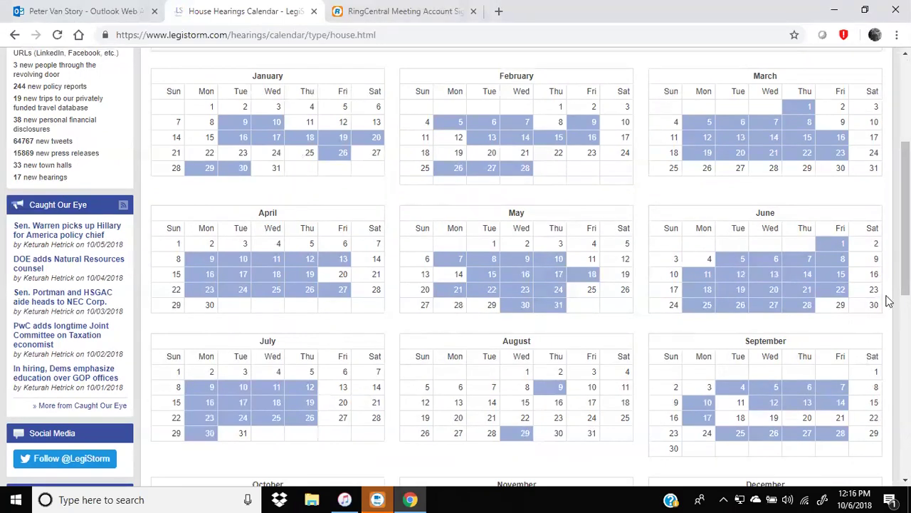
{"action": "left_click_drag", "start_coordinate": [906, 218], "coordinate": [905, 255]}
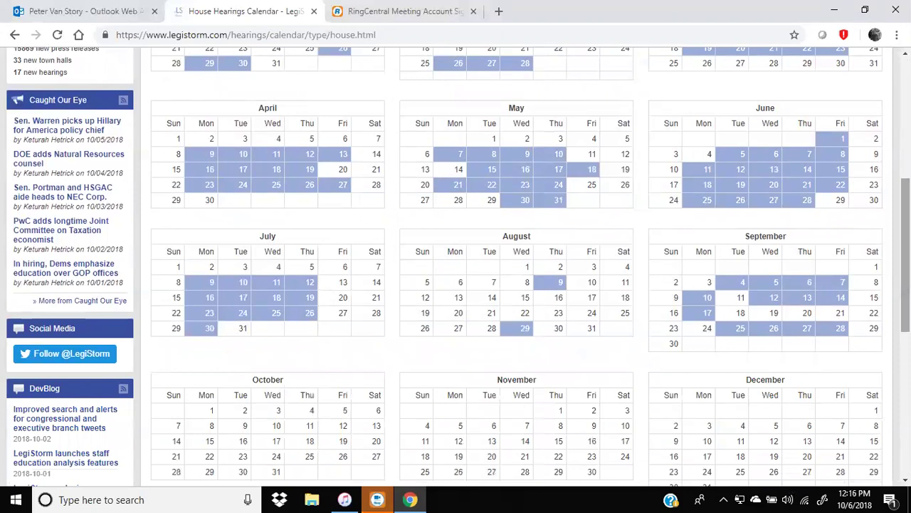
{"action": "left_click_drag", "start_coordinate": [905, 255], "coordinate": [906, 169]}
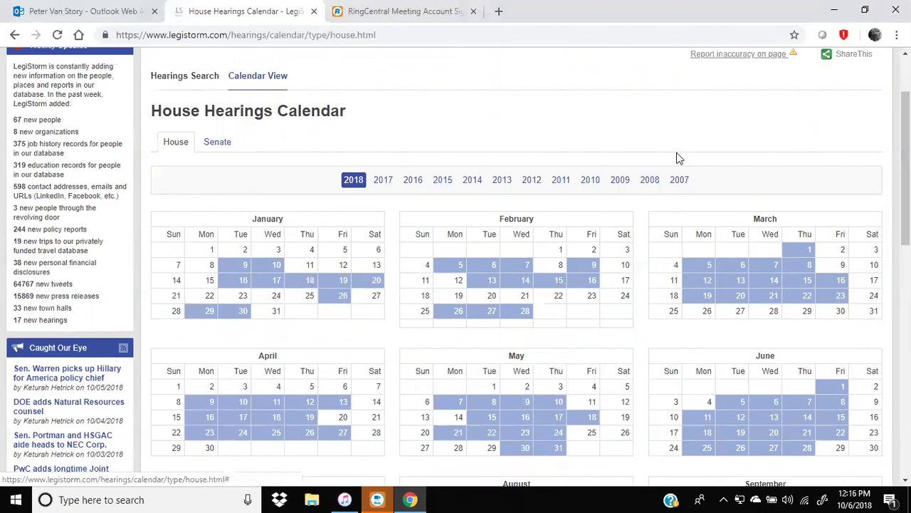
{"action": "key", "text": "alt+Left"}
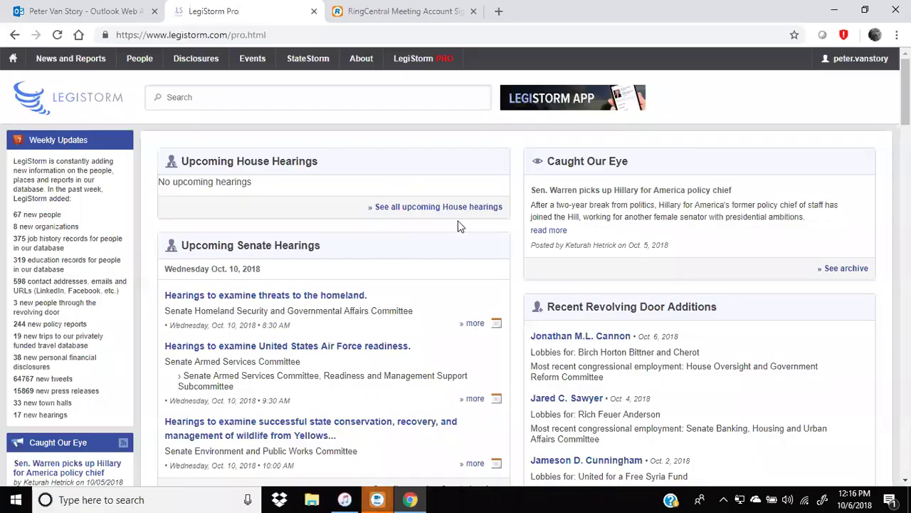
- Save a Lightning Alert tracking the homeland threats hearing and review the alerts list
{"action": "left_click", "coordinate": [239, 300]}
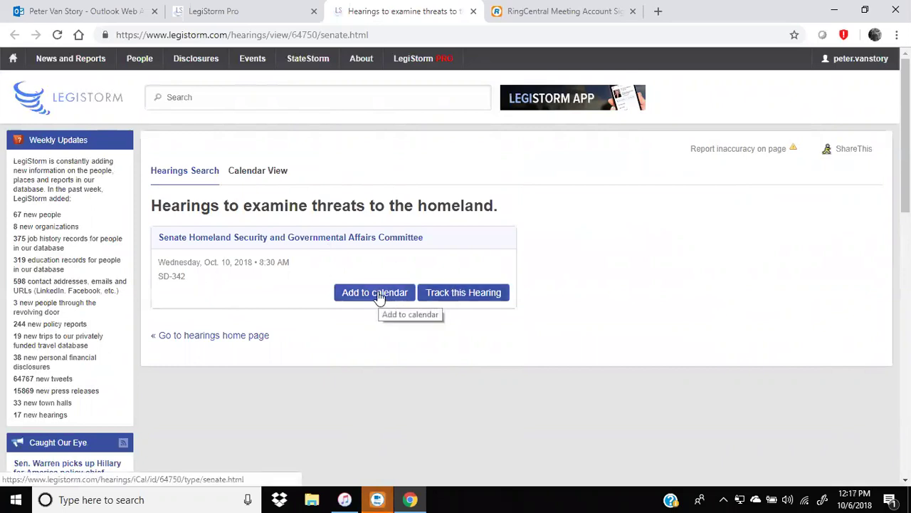
{"action": "left_click", "coordinate": [439, 293]}
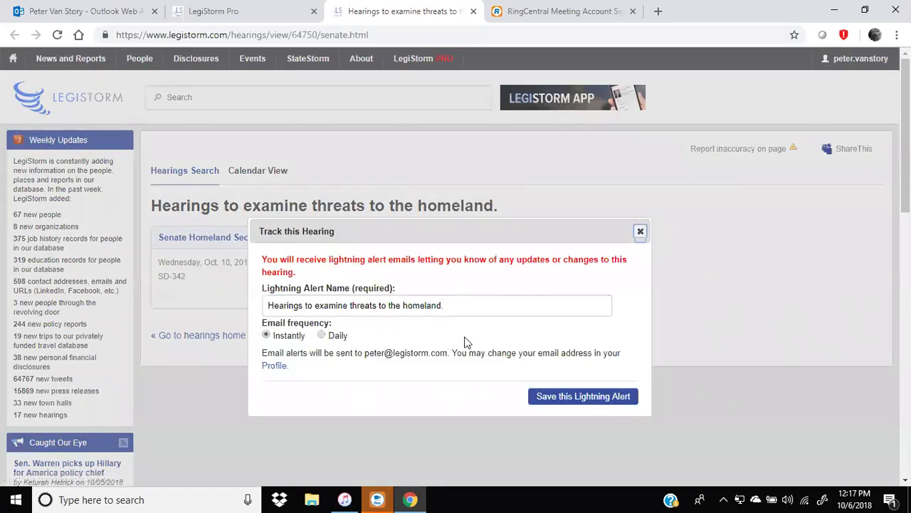
{"action": "left_click", "coordinate": [583, 398]}
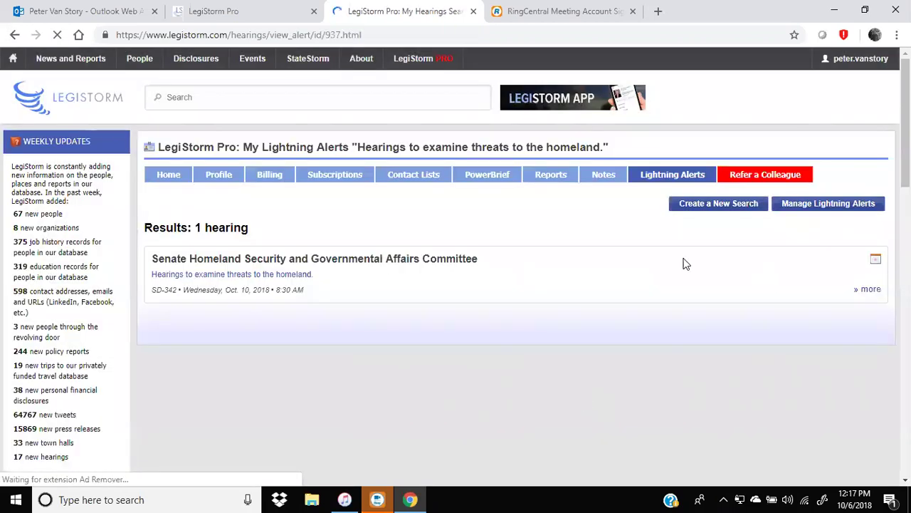
{"action": "left_click", "coordinate": [655, 176]}
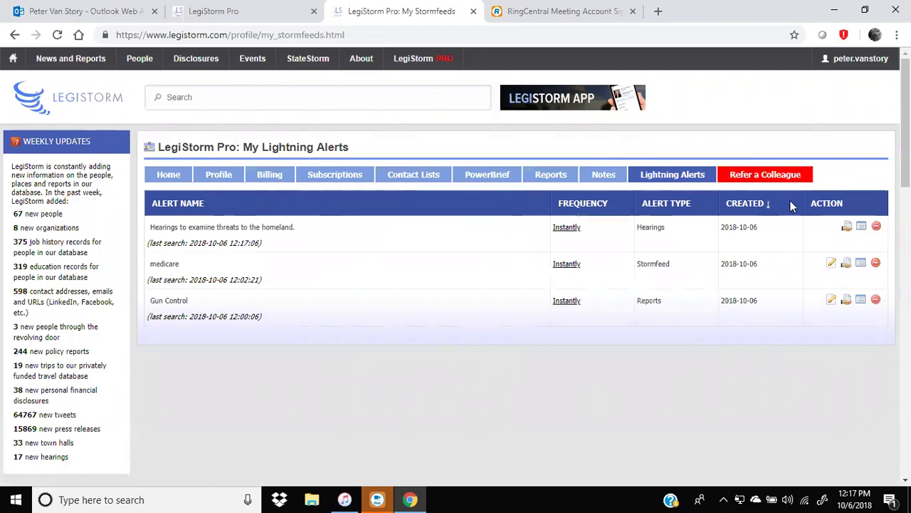
{"action": "left_click", "coordinate": [15, 35]}
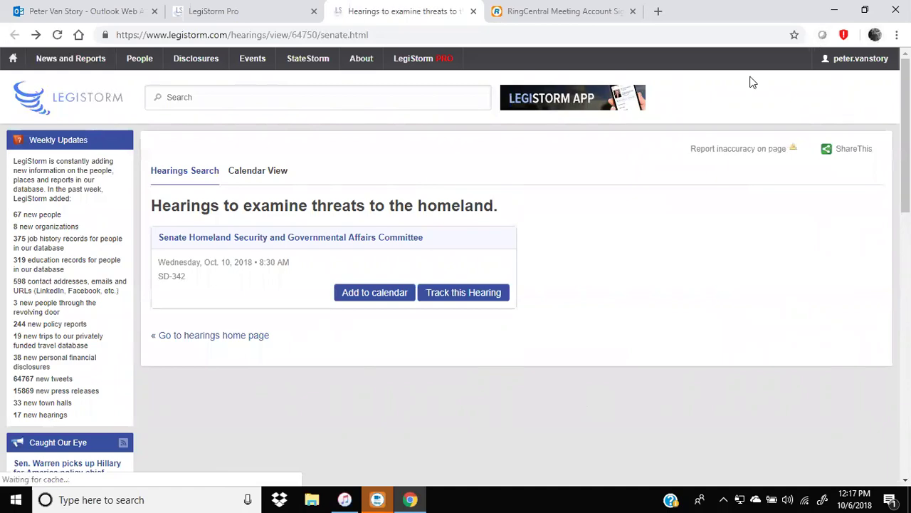
- Search Senate hearings for 'insurance' from 2017-12-01, returning 15 hearings
{"action": "key", "text": "alt+Left"}
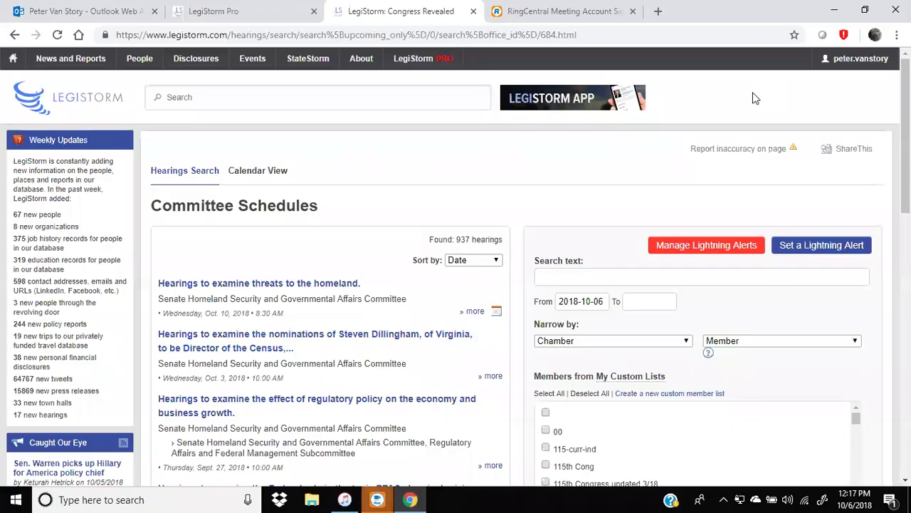
{"action": "left_click", "coordinate": [583, 278]}
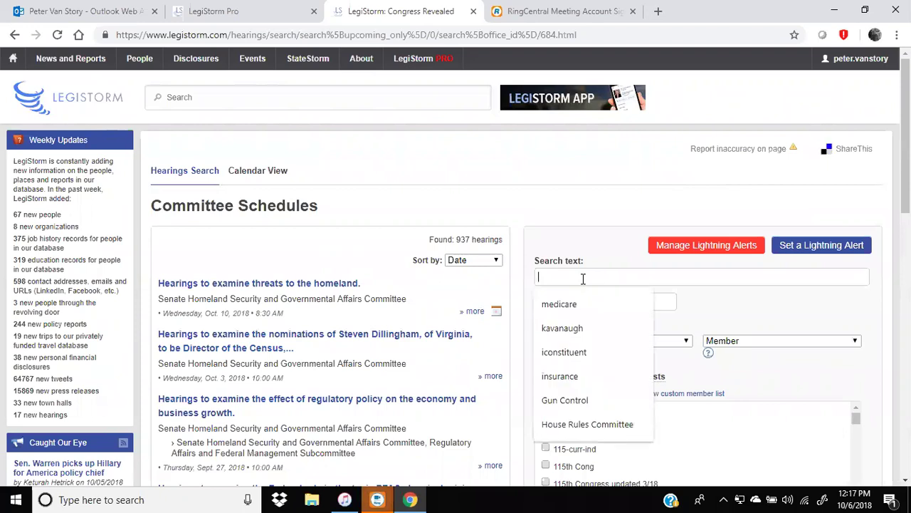
{"action": "left_click", "coordinate": [567, 376]}
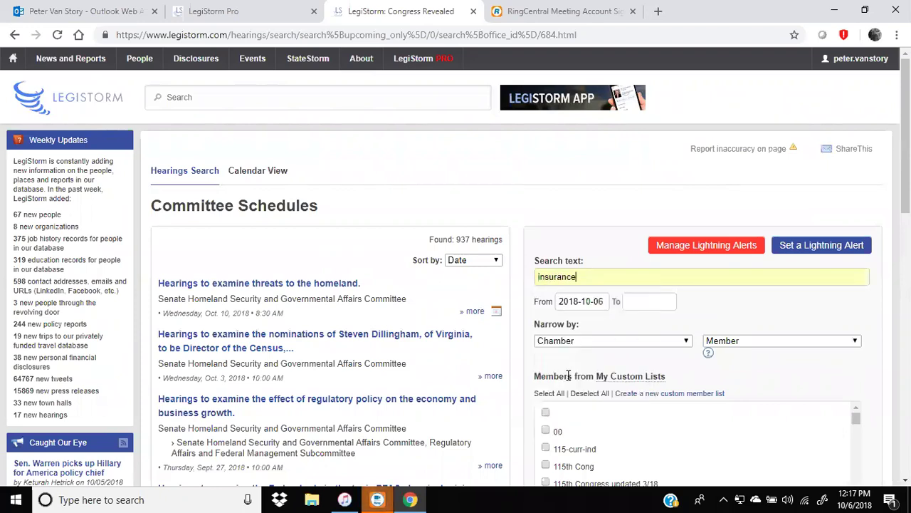
{"action": "left_click", "coordinate": [596, 304]}
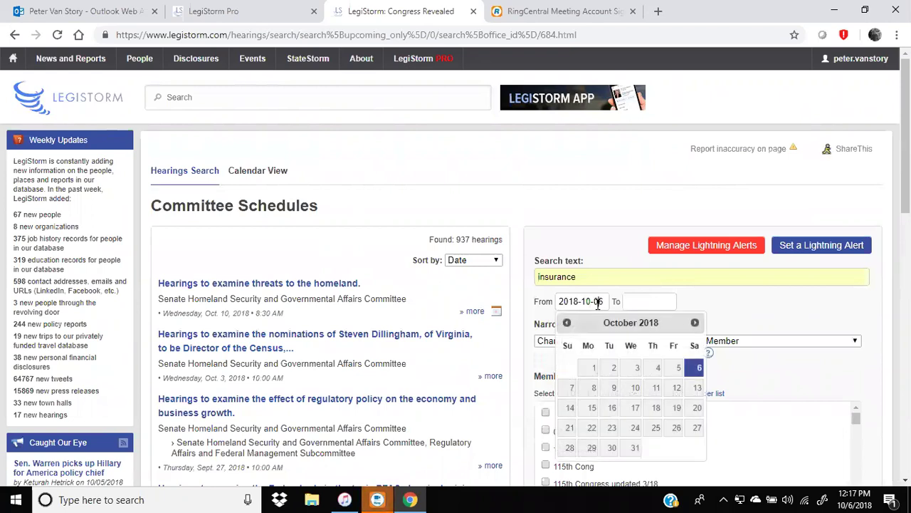
{"action": "left_click", "coordinate": [568, 324]}
{"action": "left_click", "coordinate": [568, 323]}
{"action": "left_click", "coordinate": [567, 323]}
{"action": "left_click", "coordinate": [567, 323]}
{"action": "left_click", "coordinate": [567, 323]}
{"action": "left_click", "coordinate": [567, 323]}
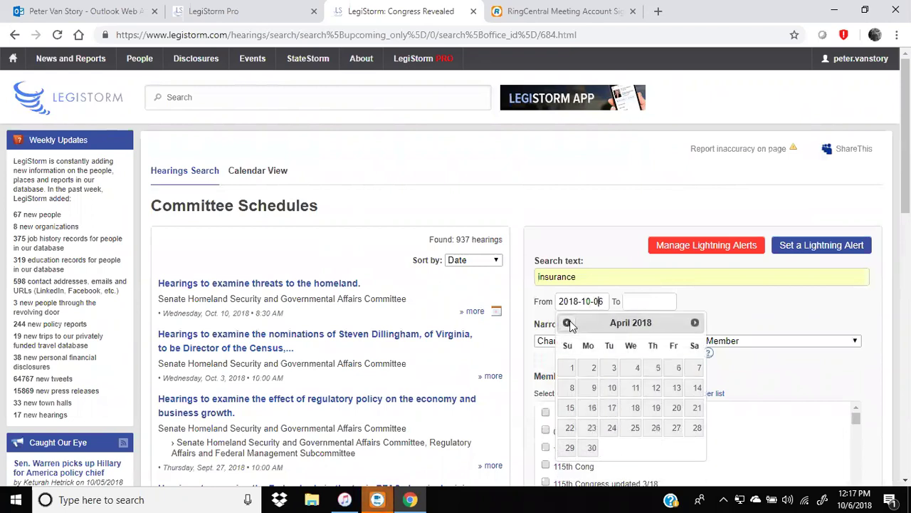
{"action": "left_click", "coordinate": [572, 367]}
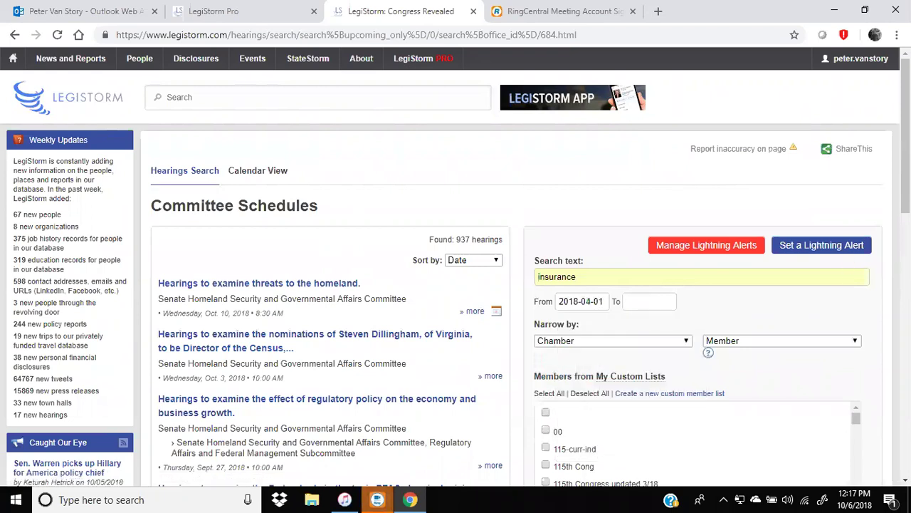
{"action": "scroll", "coordinate": [570, 366], "scroll_direction": "down", "scroll_amount": 2}
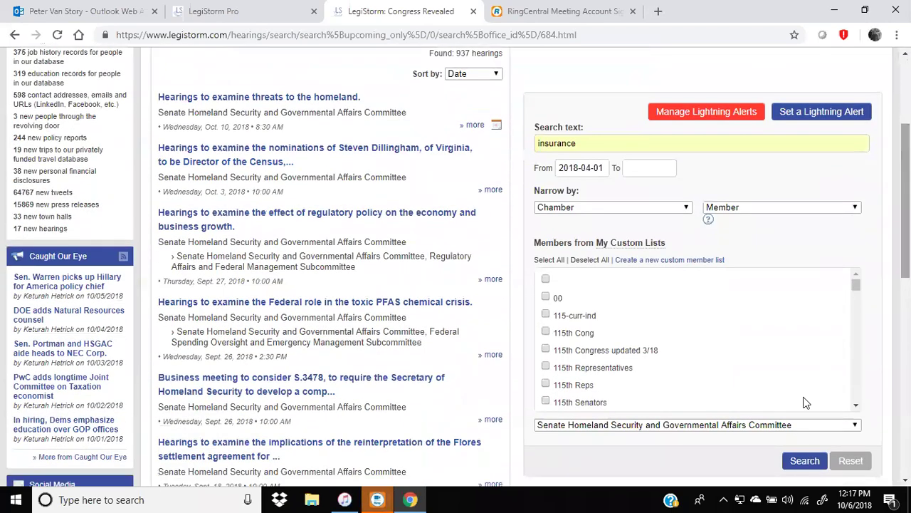
{"action": "left_click", "coordinate": [805, 461]}
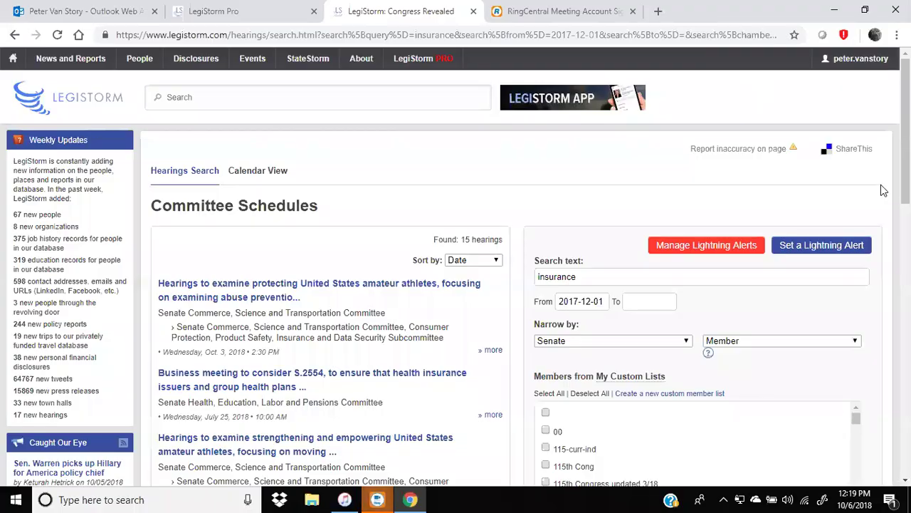
- Clear the 2017-12-01 start date and save the 'insurance' search as an instant Lightning Alert
{"action": "left_click_drag", "start_coordinate": [905, 142], "coordinate": [905, 178]}
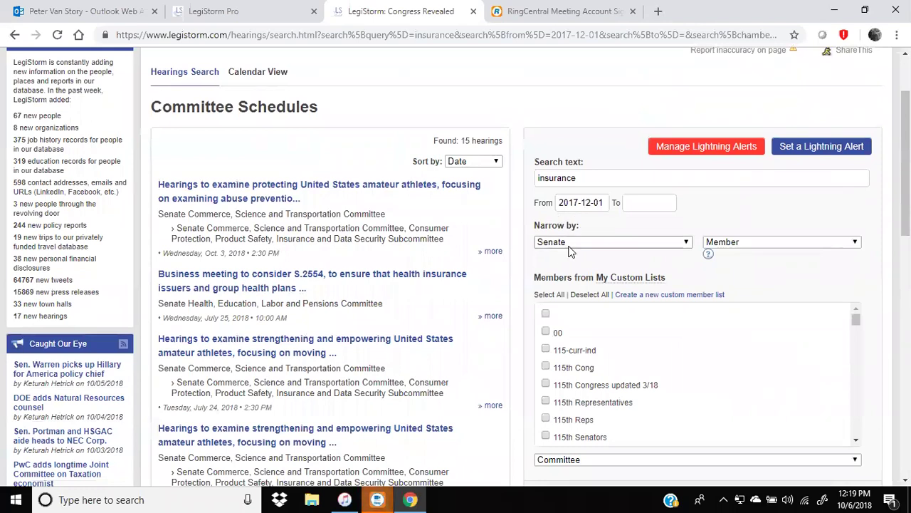
{"action": "left_click_drag", "start_coordinate": [905, 164], "coordinate": [905, 231]}
{"action": "scroll", "coordinate": [806, 460], "scroll_direction": "down", "scroll_amount": 1}
{"action": "left_click", "coordinate": [805, 460]}
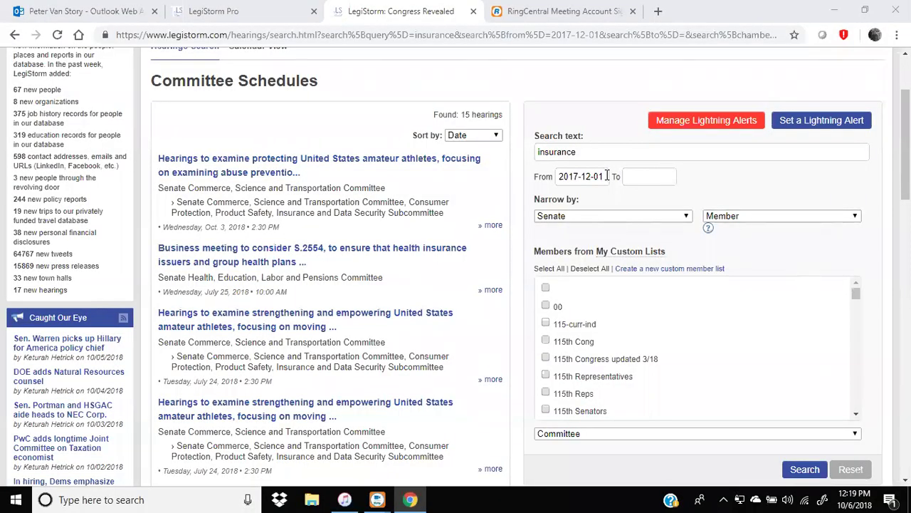
{"action": "left_click", "coordinate": [531, 177]}
{"action": "key", "text": "BackSpace"}
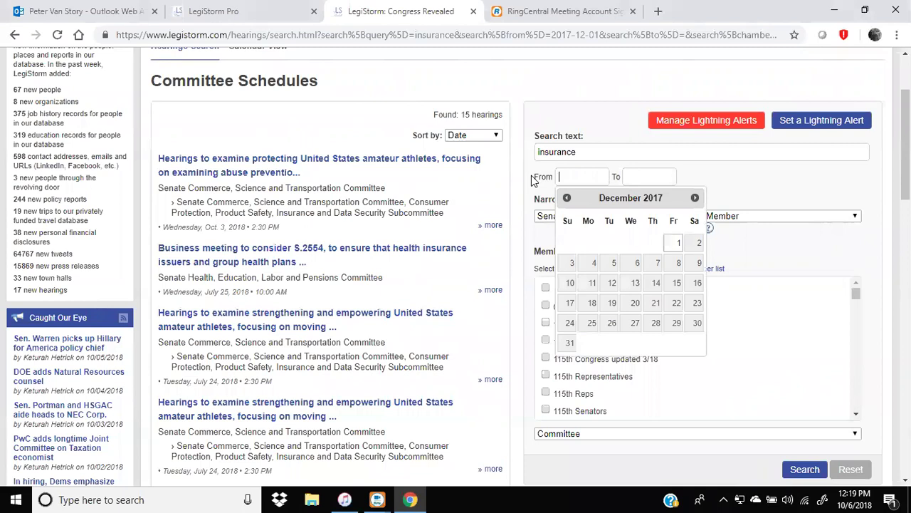
{"action": "left_click", "coordinate": [777, 176]}
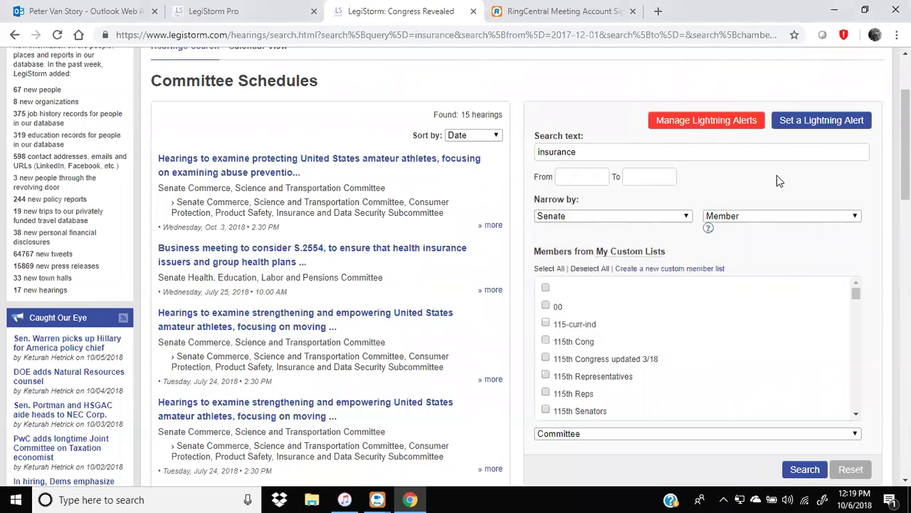
{"action": "left_click", "coordinate": [805, 121]}
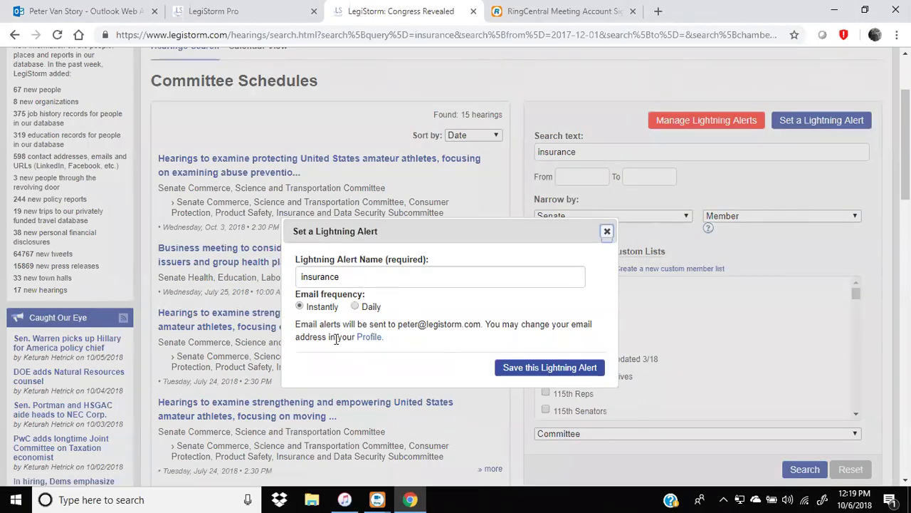
{"action": "left_click", "coordinate": [525, 370]}
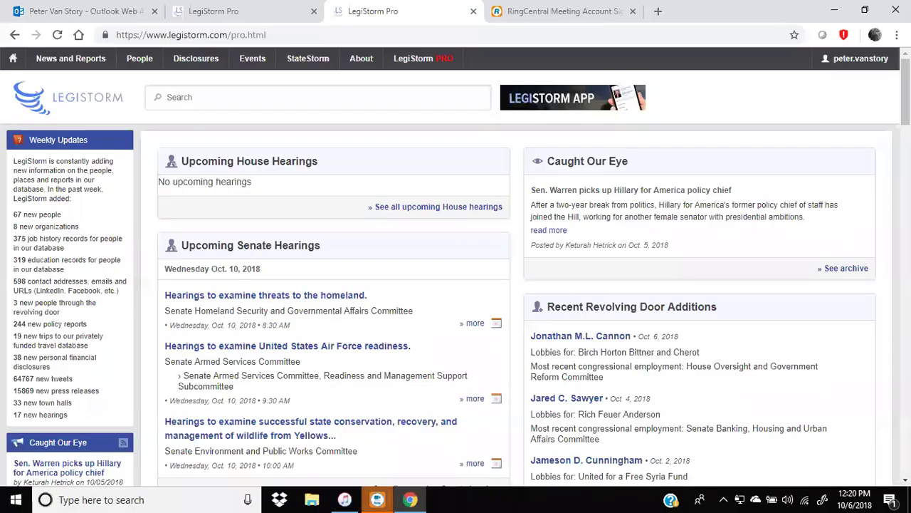
{"action": "scroll", "coordinate": [906, 92], "scroll_direction": "down", "scroll_amount": 3}
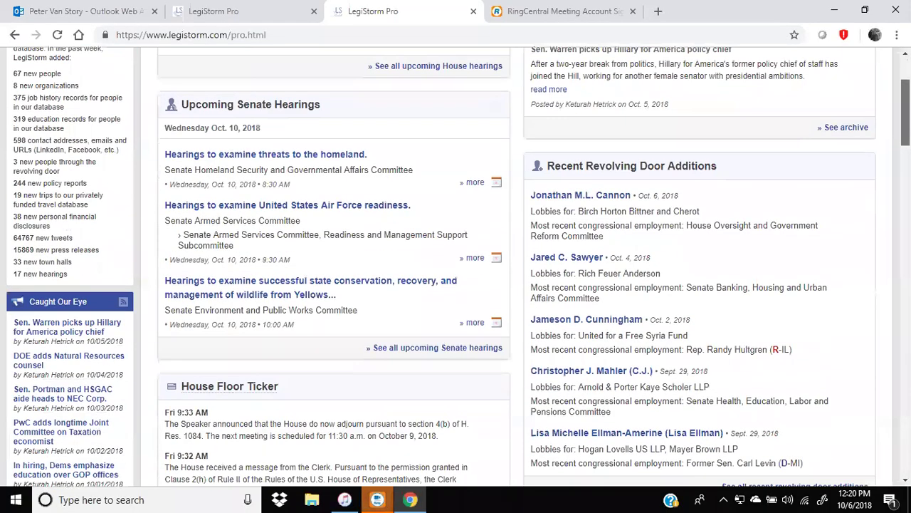
{"action": "scroll", "coordinate": [237, 164], "scroll_direction": "down", "scroll_amount": 2}
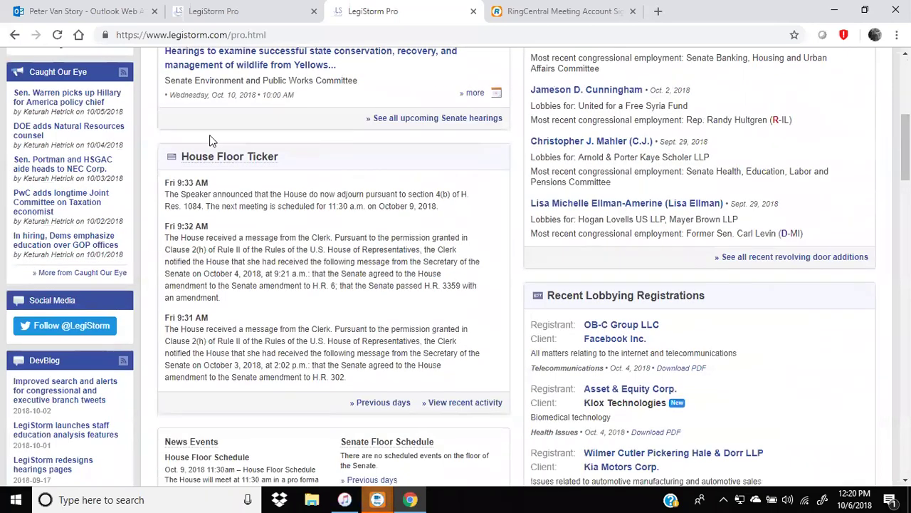
{"action": "mouse_move", "coordinate": [237, 155]}
{"action": "left_click_drag", "start_coordinate": [906, 142], "coordinate": [906, 213]}
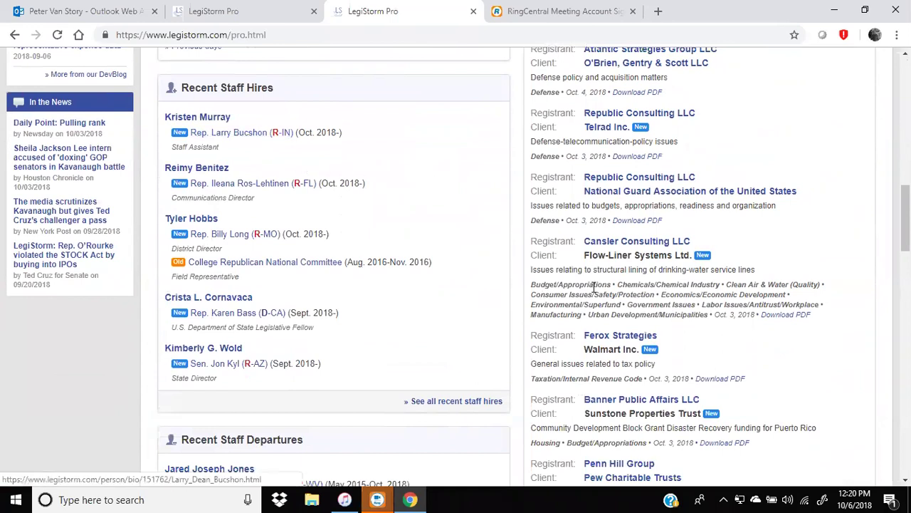
{"action": "scroll", "coordinate": [413, 216], "scroll_direction": "down", "scroll_amount": 5}
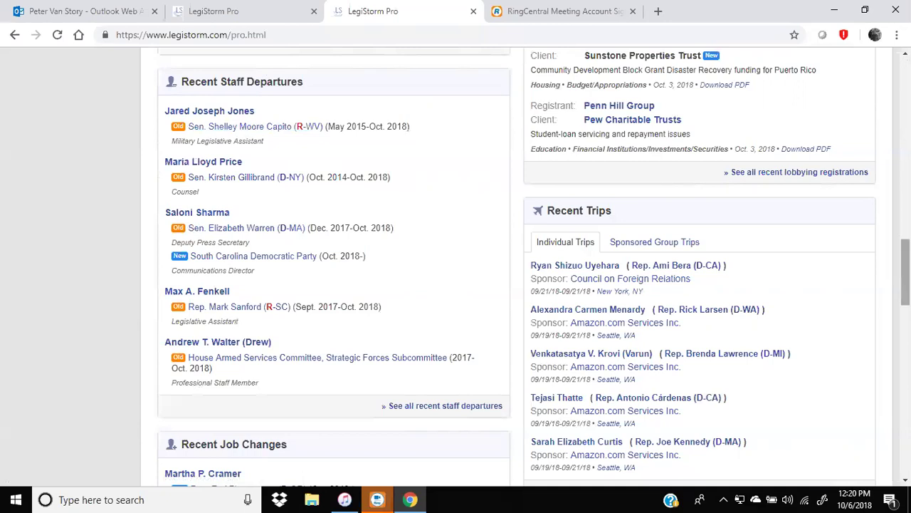
{"action": "left_click_drag", "start_coordinate": [905, 273], "coordinate": [906, 327]}
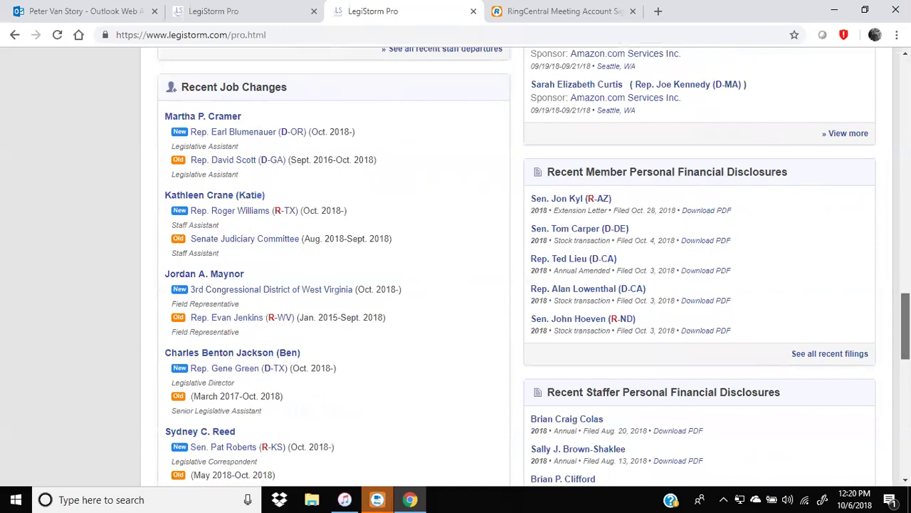
{"action": "scroll", "coordinate": [456, 285], "scroll_direction": "down", "scroll_amount": 4}
{"action": "scroll", "coordinate": [455, 285], "scroll_direction": "down", "scroll_amount": 2}
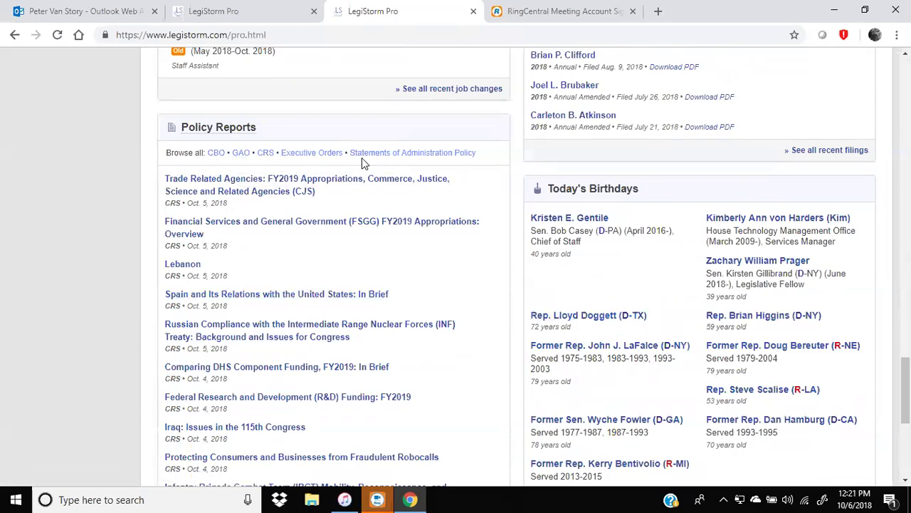
{"action": "left_click_drag", "start_coordinate": [906, 391], "coordinate": [906, 100]}
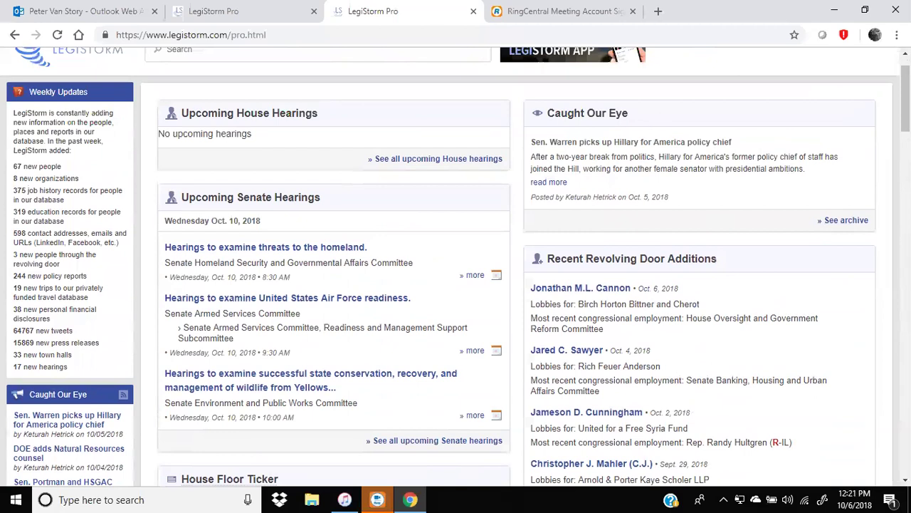
- Open the LD-1 PDF for the OB-C Group LLC registration with client Facebook Inc
{"action": "scroll", "coordinate": [905, 100], "scroll_direction": "down", "scroll_amount": 2}
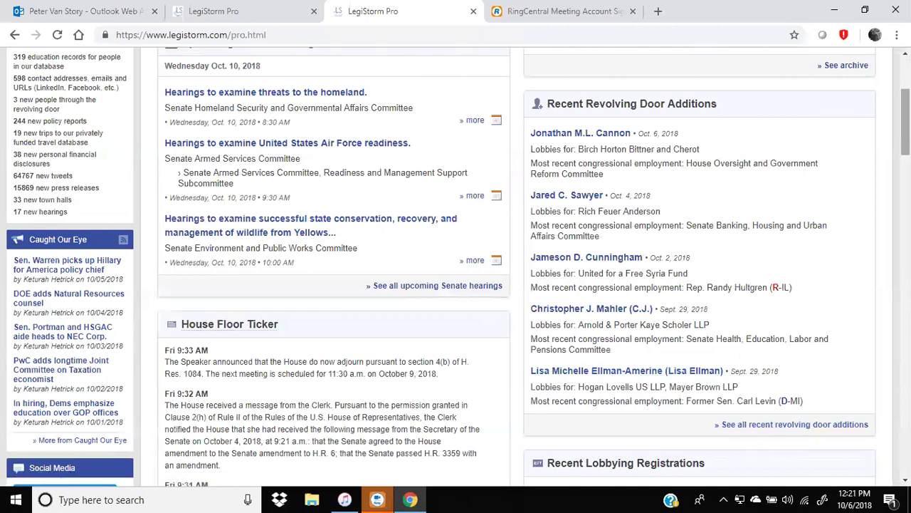
{"action": "left_click_drag", "start_coordinate": [905, 121], "coordinate": [905, 180]}
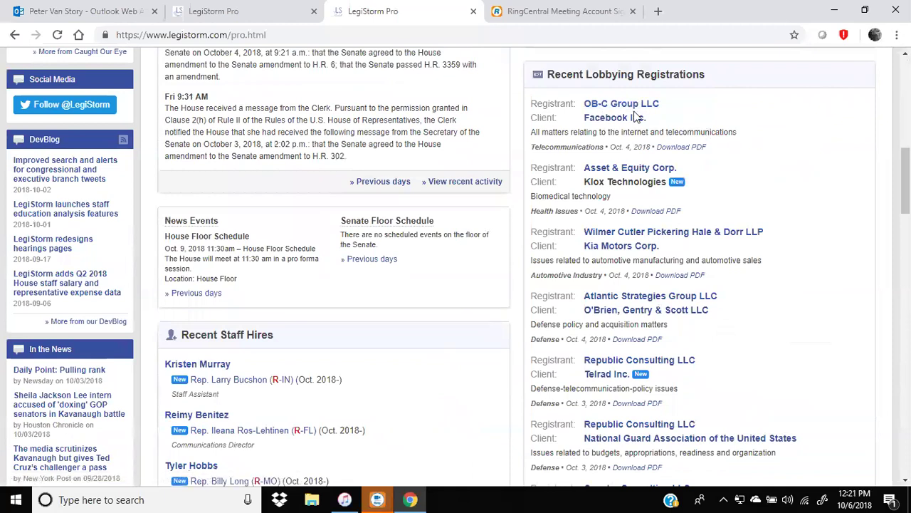
{"action": "left_click", "coordinate": [675, 149]}
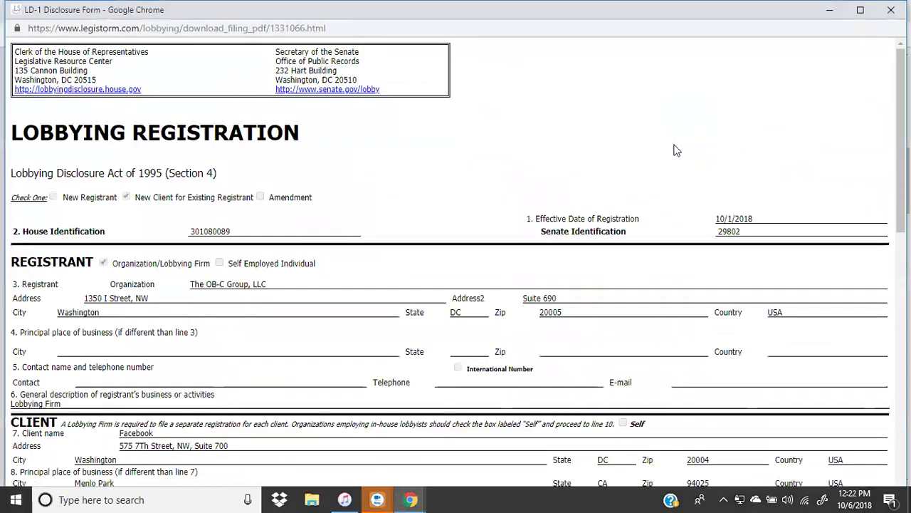
- Close the LD-1 form window and scroll through the home page panels
{"action": "left_click", "coordinate": [891, 10]}
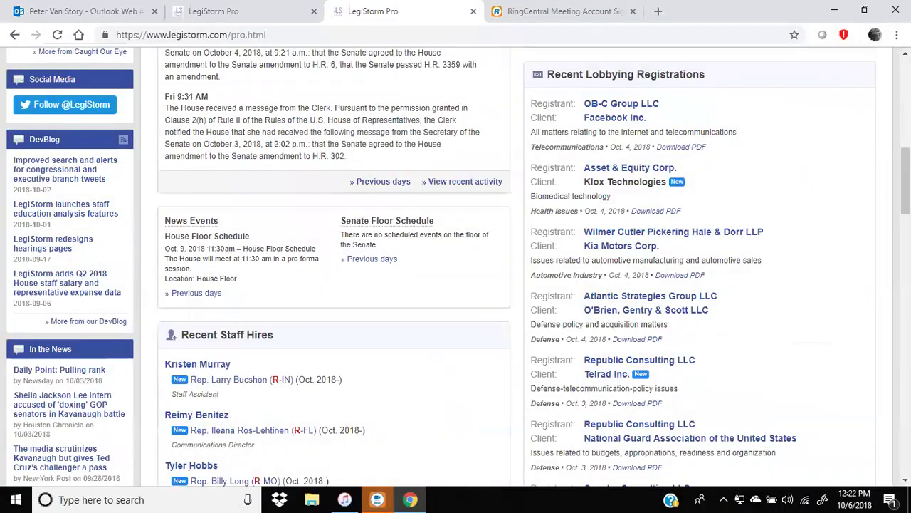
{"action": "left_click_drag", "start_coordinate": [905, 180], "coordinate": [905, 282]}
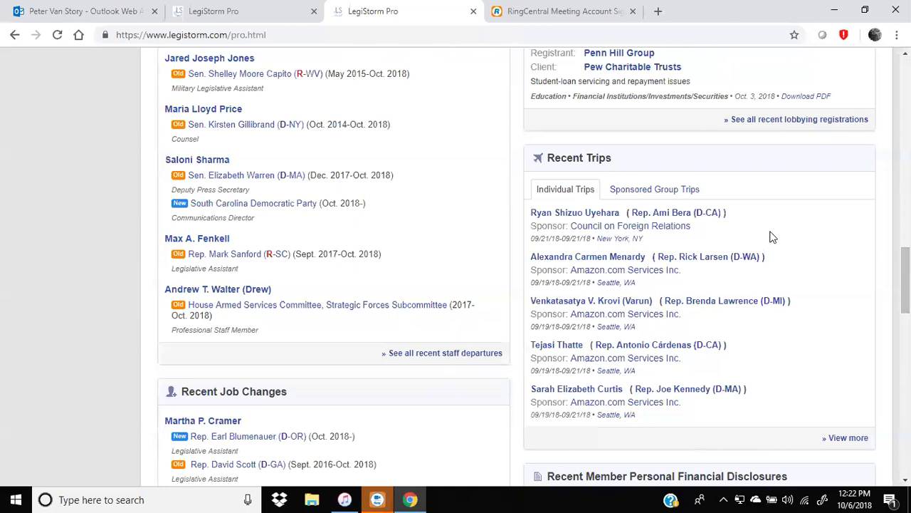
{"action": "left_click_drag", "start_coordinate": [905, 282], "coordinate": [905, 332]}
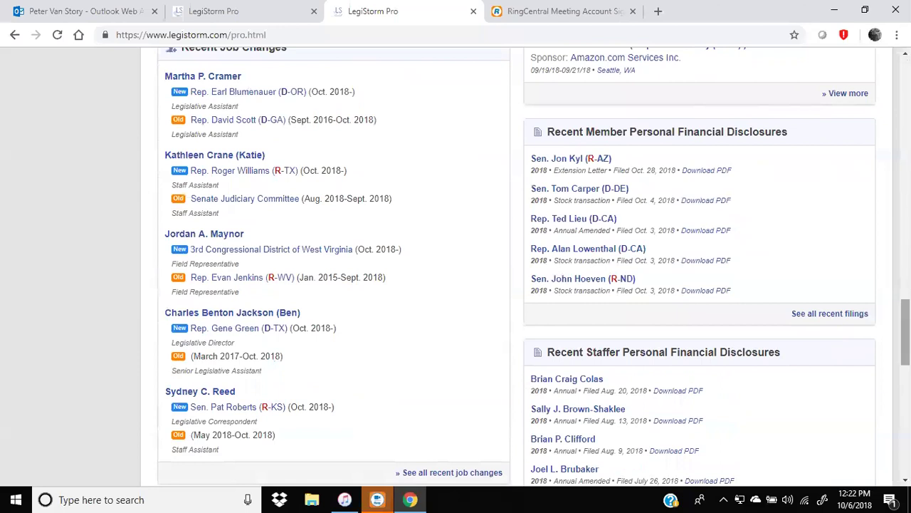
{"action": "left_click_drag", "start_coordinate": [905, 332], "coordinate": [905, 387]}
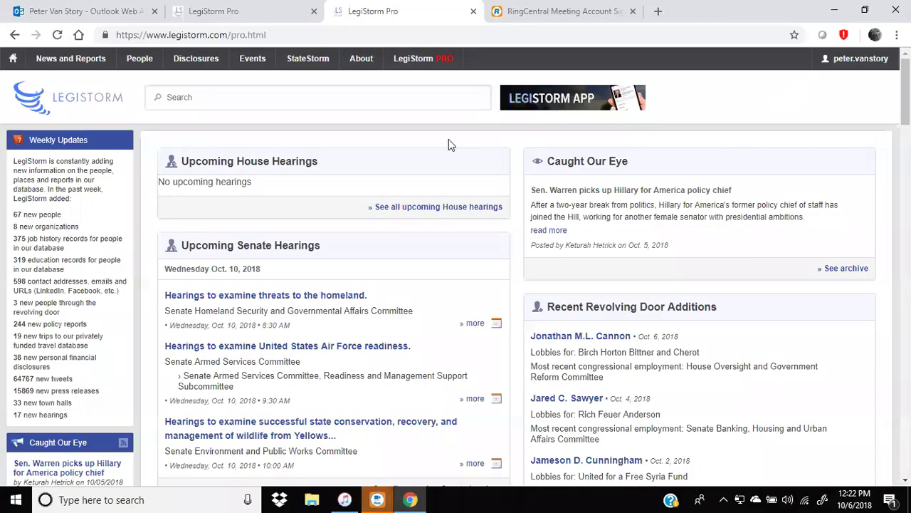
- Go through the News and Reports menu to the Policy Reports search page
{"action": "mouse_move", "coordinate": [420, 79]}
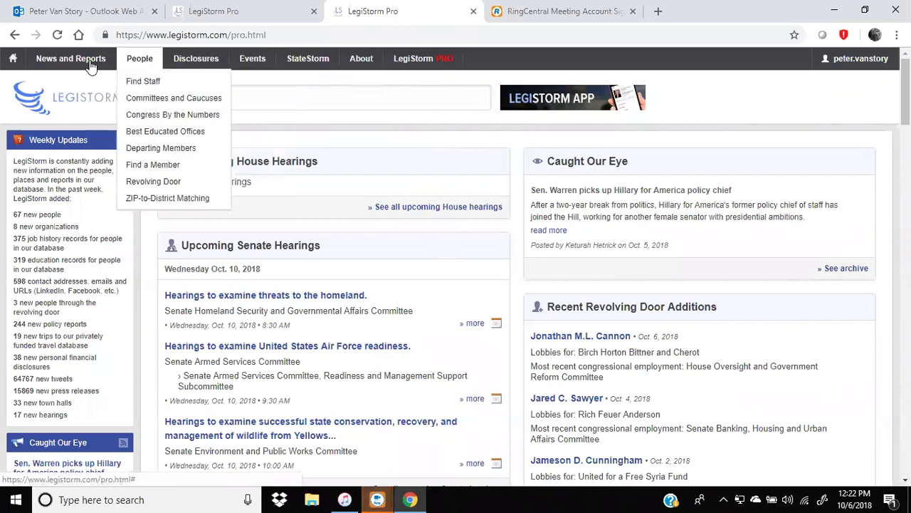
{"action": "mouse_move", "coordinate": [58, 57]}
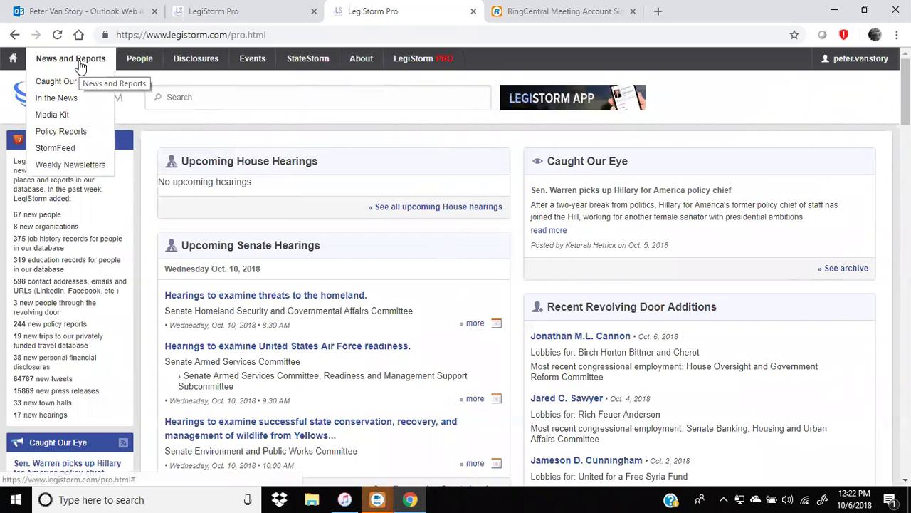
{"action": "left_click", "coordinate": [74, 137]}
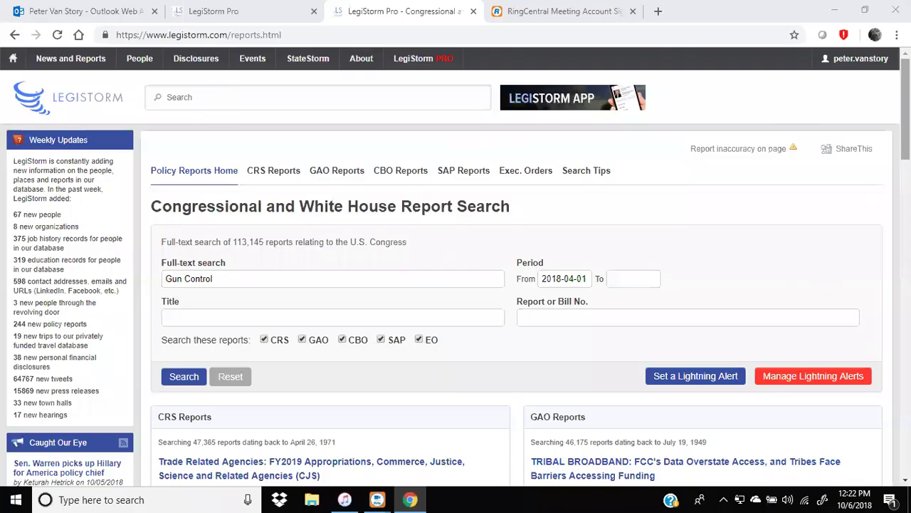
- Reset the report search form and run a full-text search for 'Gun Control'
{"action": "scroll", "coordinate": [456, 284], "scroll_direction": "down", "scroll_amount": 2}
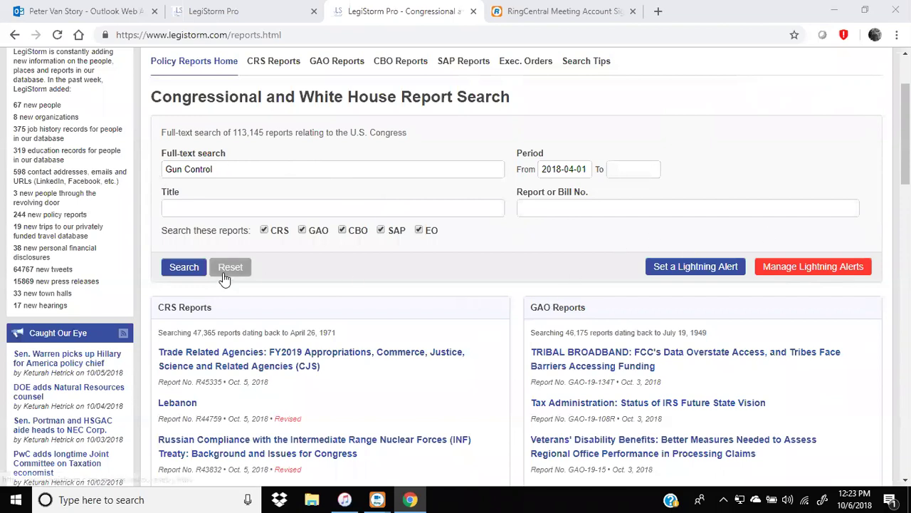
{"action": "left_click", "coordinate": [179, 269]}
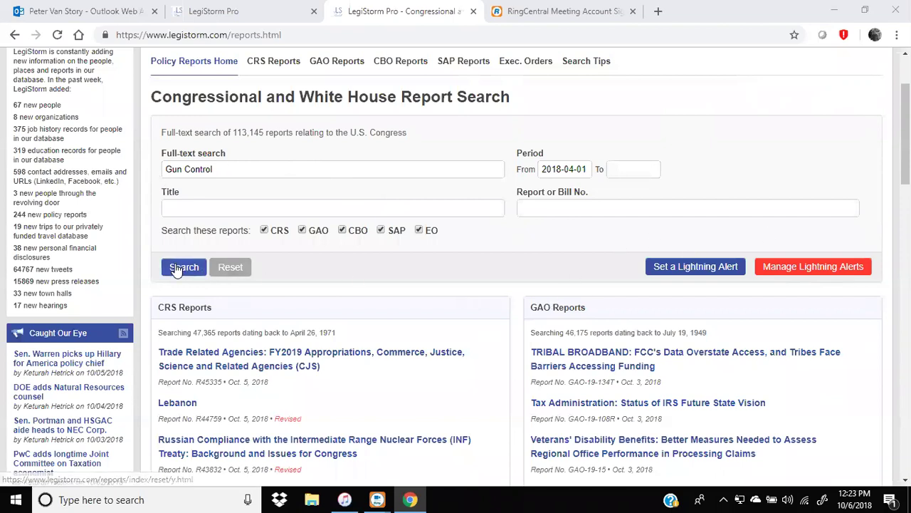
{"action": "left_click", "coordinate": [231, 266]}
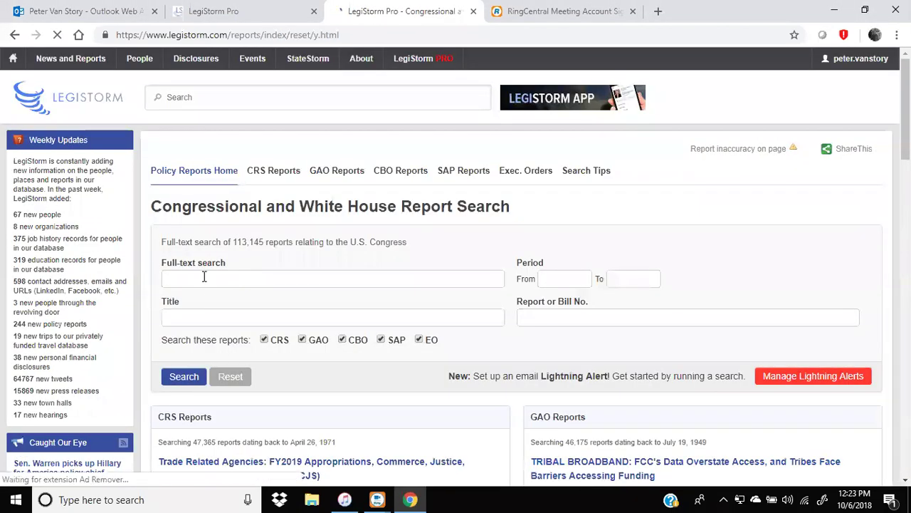
{"action": "left_click", "coordinate": [204, 278]}
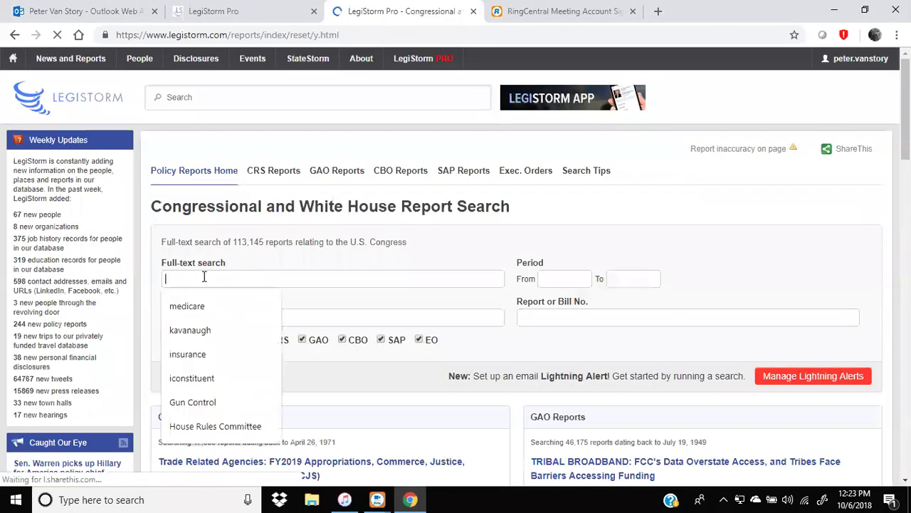
{"action": "left_click", "coordinate": [197, 403]}
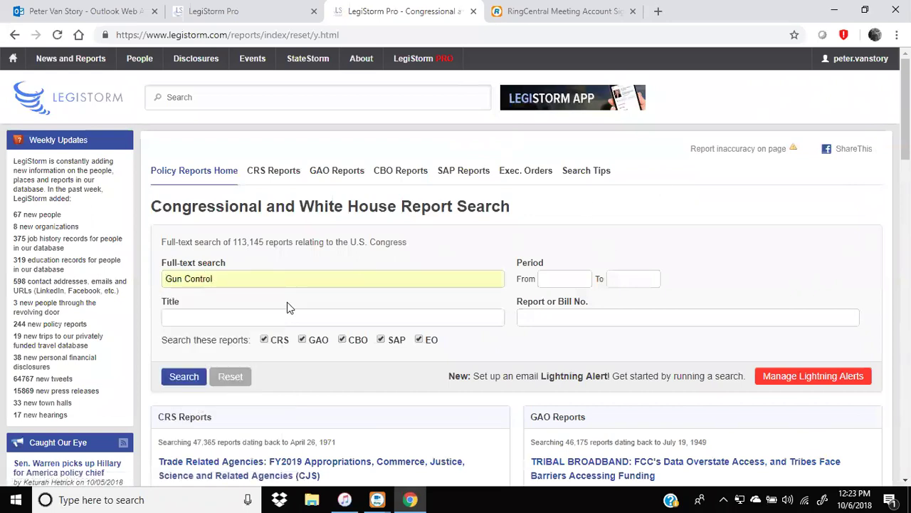
{"action": "left_click", "coordinate": [182, 379]}
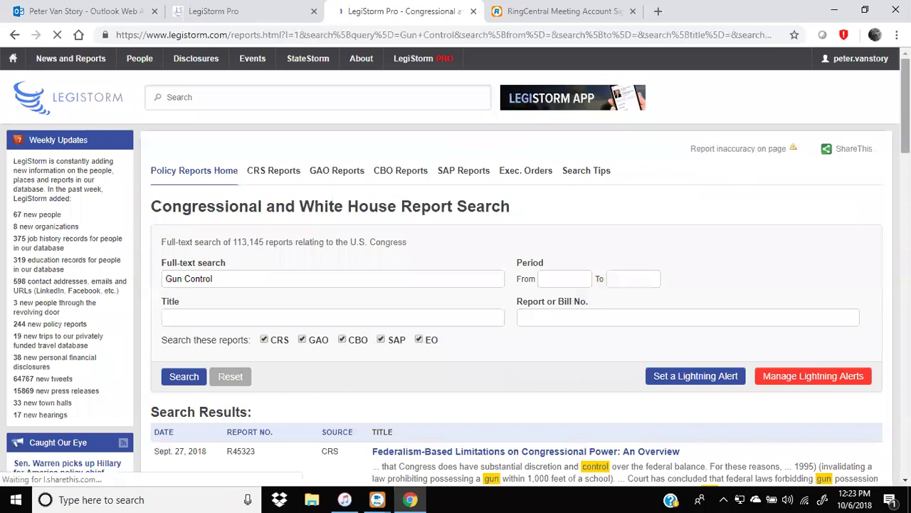
- Review the Gun Control results and open the period start and end date pickers
{"action": "scroll", "coordinate": [516, 285], "scroll_direction": "down", "scroll_amount": 3}
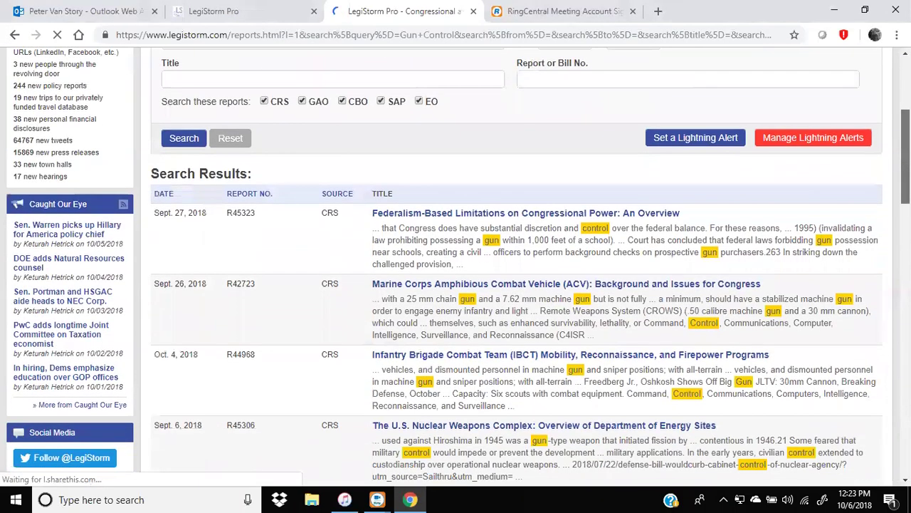
{"action": "scroll", "coordinate": [418, 339], "scroll_direction": "up", "scroll_amount": 4}
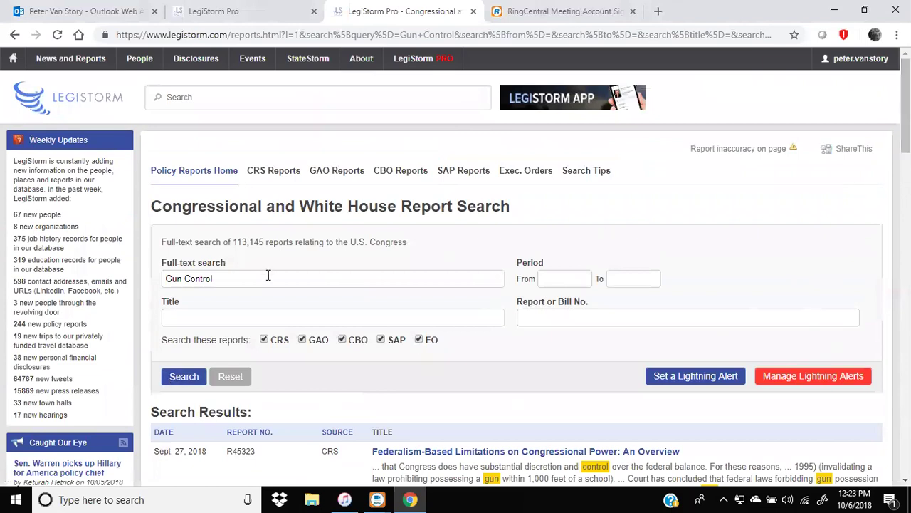
{"action": "left_click", "coordinate": [545, 277]}
{"action": "left_click", "coordinate": [638, 277]}
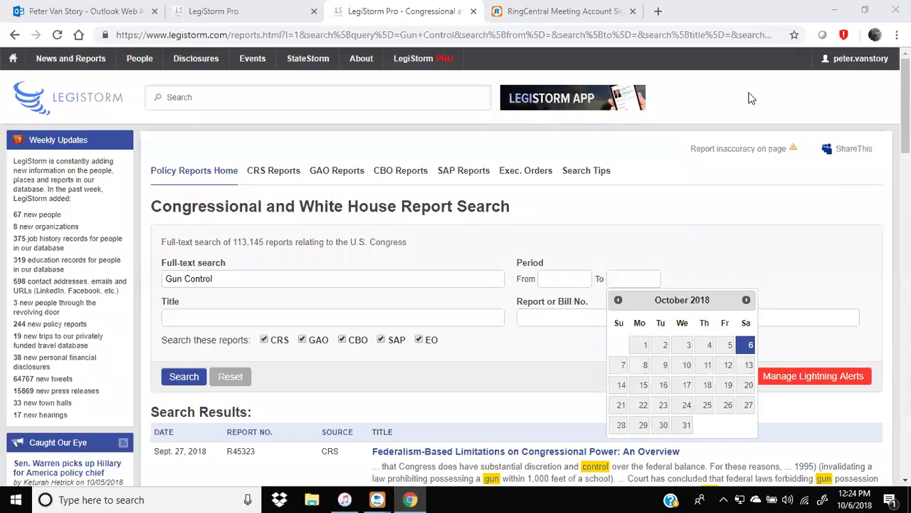
- Open StormFeed from News and Reports and browse the October 6, 2018 press releases and tweets
{"action": "mouse_move", "coordinate": [71, 59]}
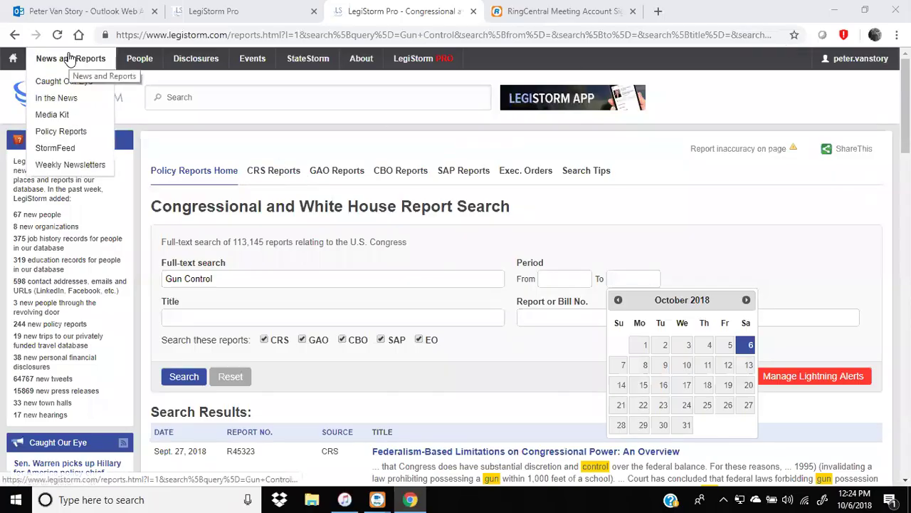
{"action": "left_click", "coordinate": [56, 149]}
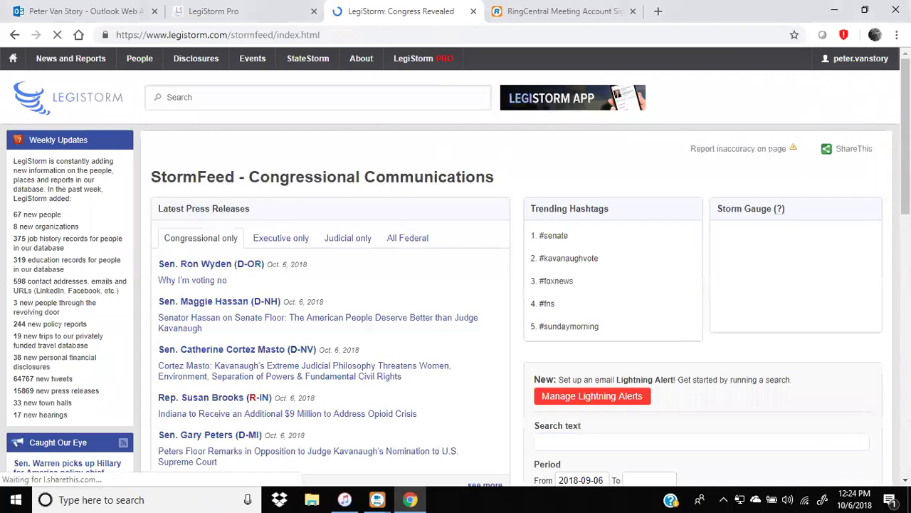
{"action": "scroll", "coordinate": [456, 285], "scroll_direction": "down", "scroll_amount": 1}
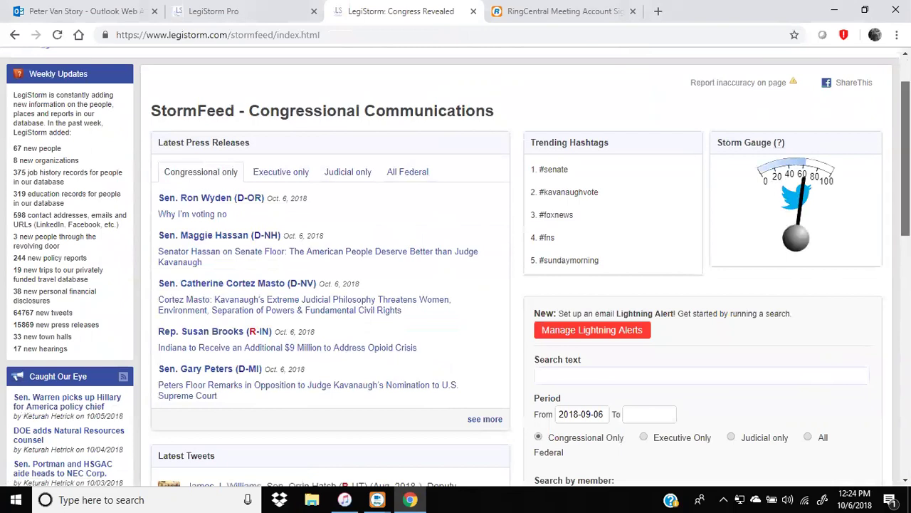
{"action": "scroll", "coordinate": [456, 267], "scroll_direction": "down", "scroll_amount": 3}
{"action": "scroll", "coordinate": [456, 267], "scroll_direction": "up", "scroll_amount": 2}
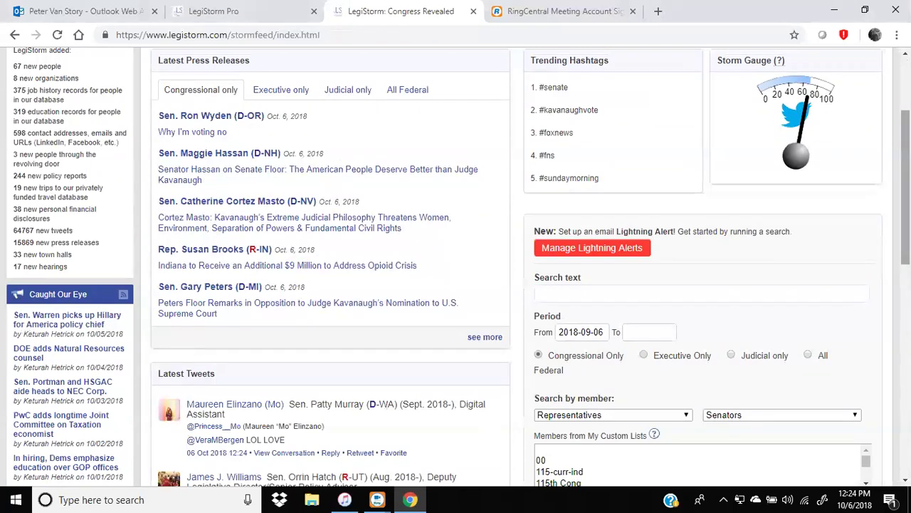
{"action": "left_click_drag", "start_coordinate": [905, 187], "coordinate": [906, 138]}
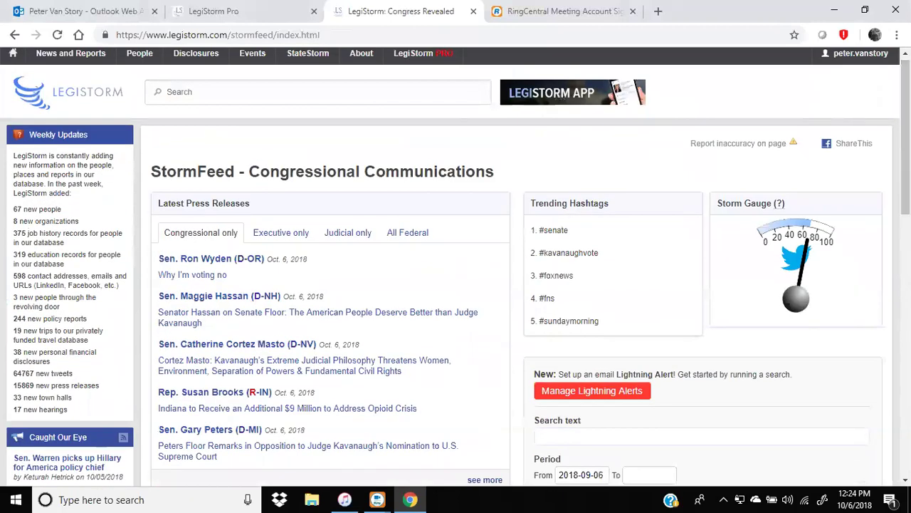
{"action": "scroll", "coordinate": [745, 95], "scroll_direction": "down", "scroll_amount": 4}
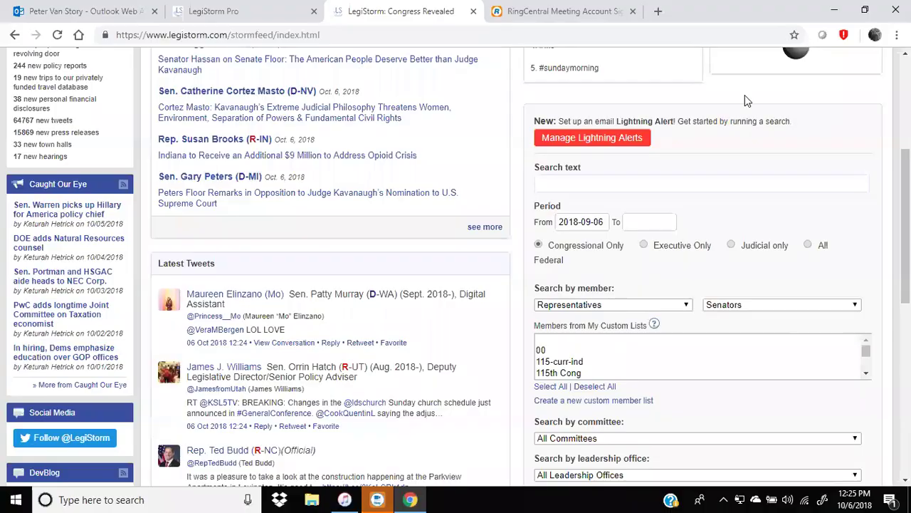
{"action": "scroll", "coordinate": [456, 278], "scroll_direction": "up", "scroll_amount": 1}
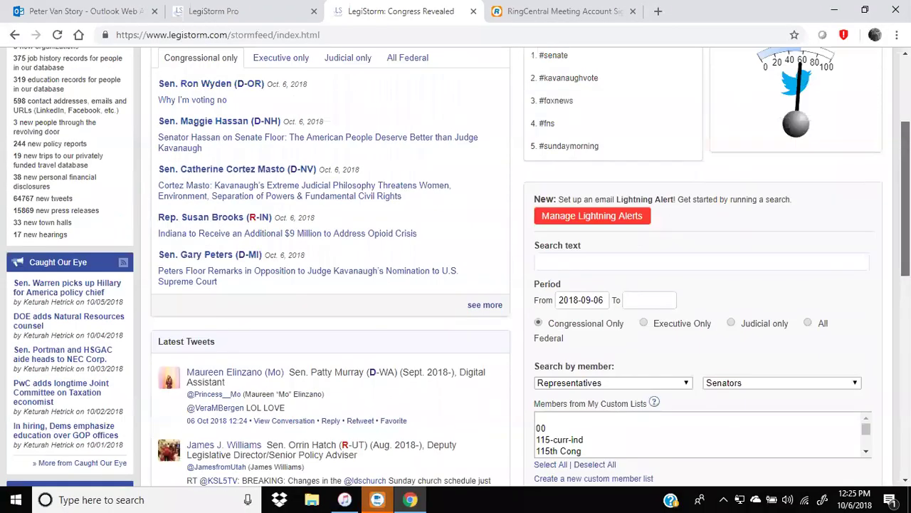
{"action": "scroll", "coordinate": [647, 191], "scroll_direction": "down", "scroll_amount": 1}
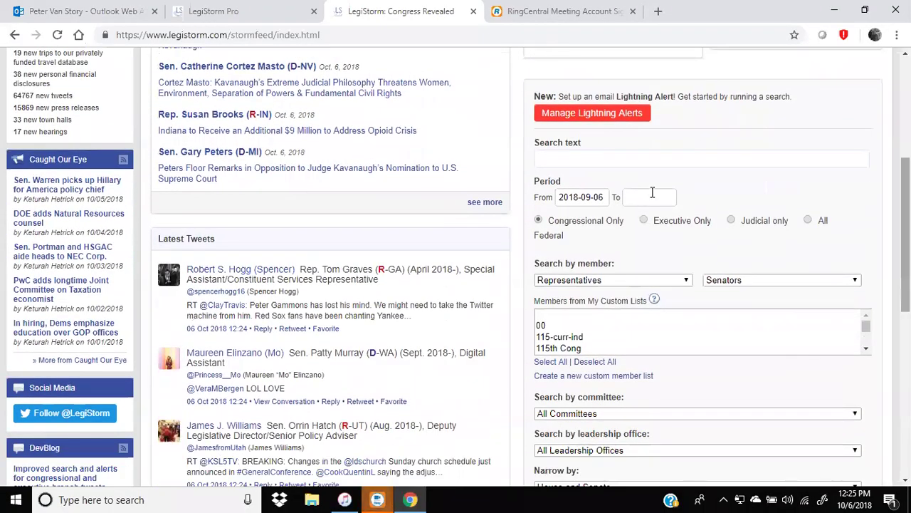
- Search StormFeed for 'medicare', narrowed to House members from California
{"action": "left_click", "coordinate": [633, 159]}
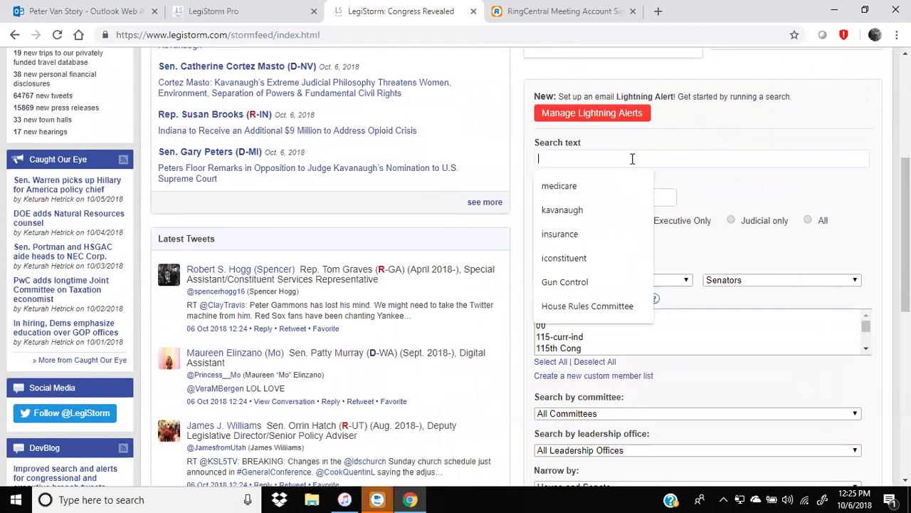
{"action": "left_click", "coordinate": [567, 187]}
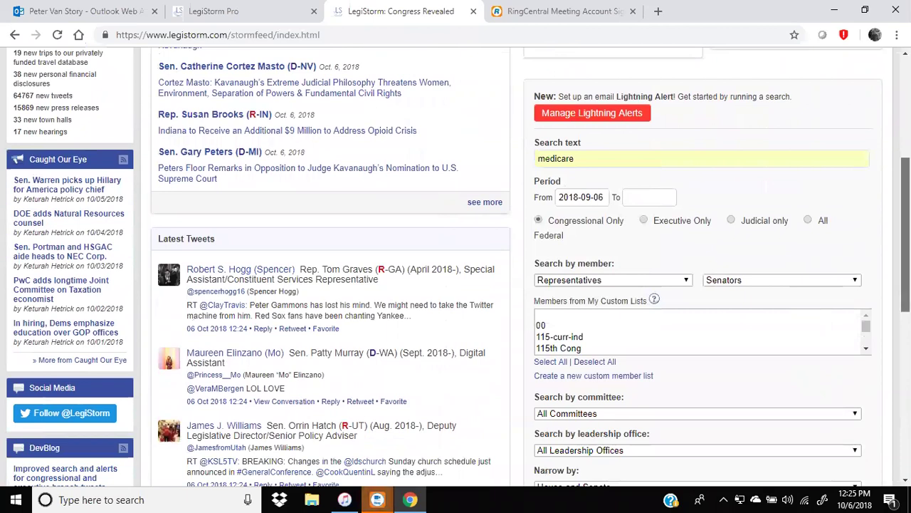
{"action": "left_click_drag", "start_coordinate": [906, 235], "coordinate": [906, 295]}
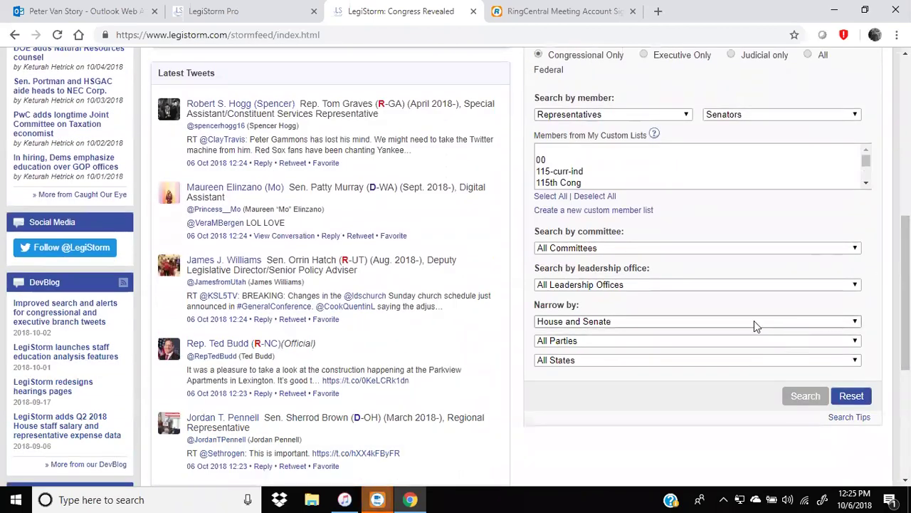
{"action": "left_click", "coordinate": [855, 324]}
{"action": "left_click", "coordinate": [574, 344]}
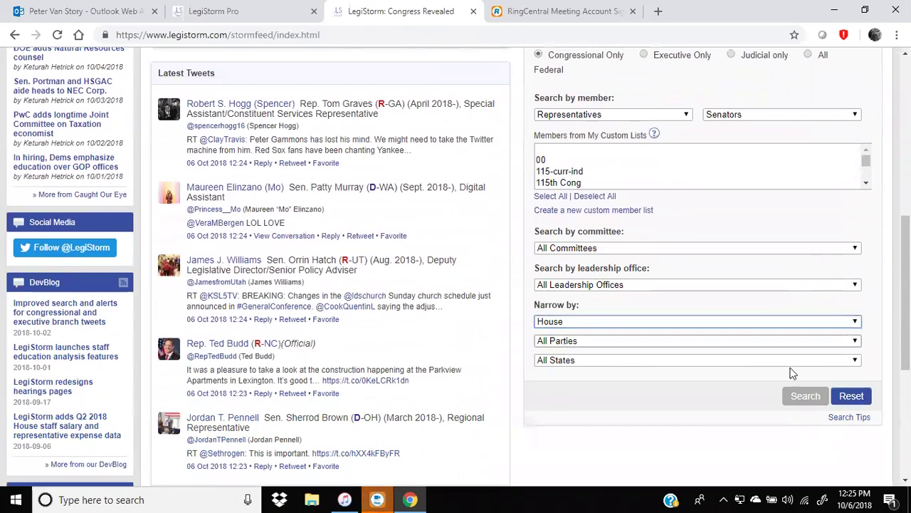
{"action": "left_click", "coordinate": [854, 361]}
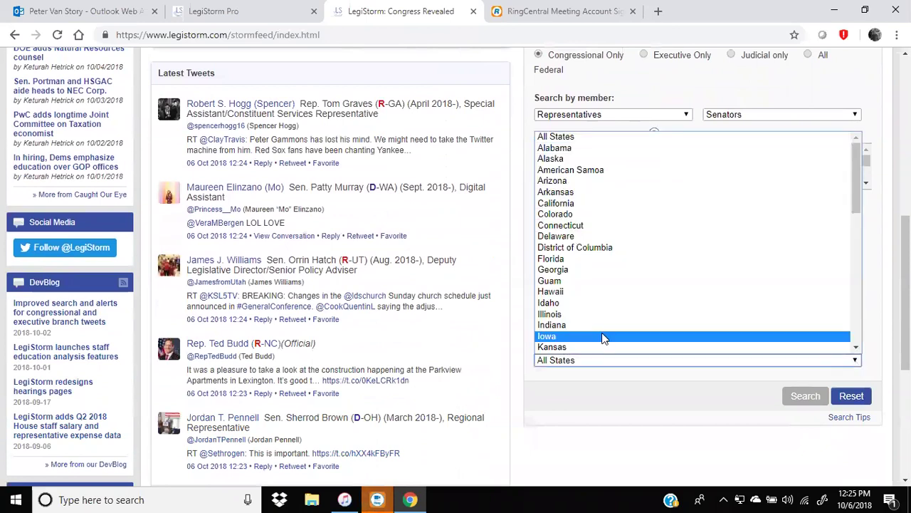
{"action": "left_click", "coordinate": [545, 203]}
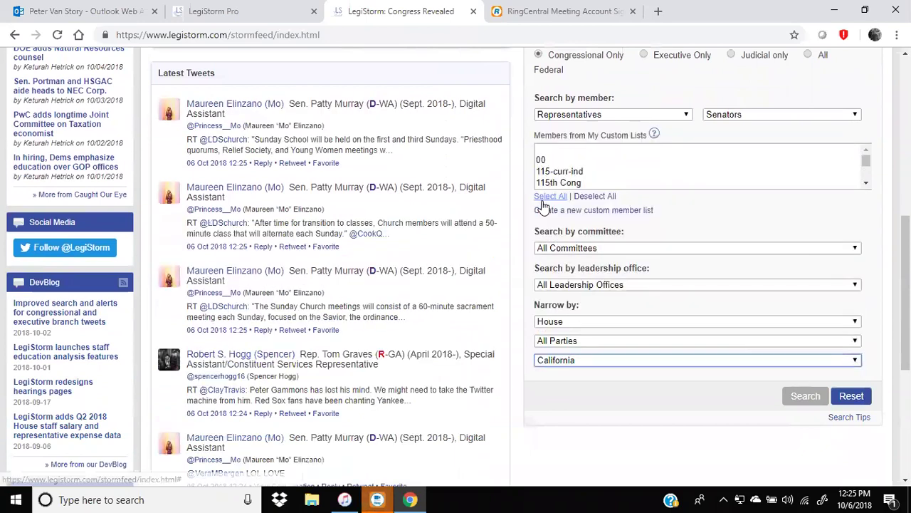
{"action": "left_click", "coordinate": [803, 399]}
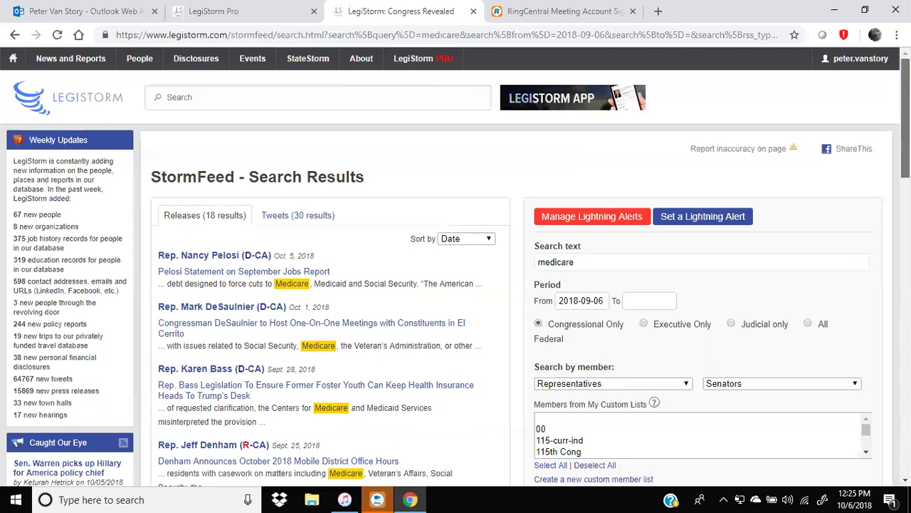
- View the matching tweets among the 18 releases and 30 tweets returned
{"action": "scroll", "coordinate": [420, 142], "scroll_direction": "down", "scroll_amount": 2}
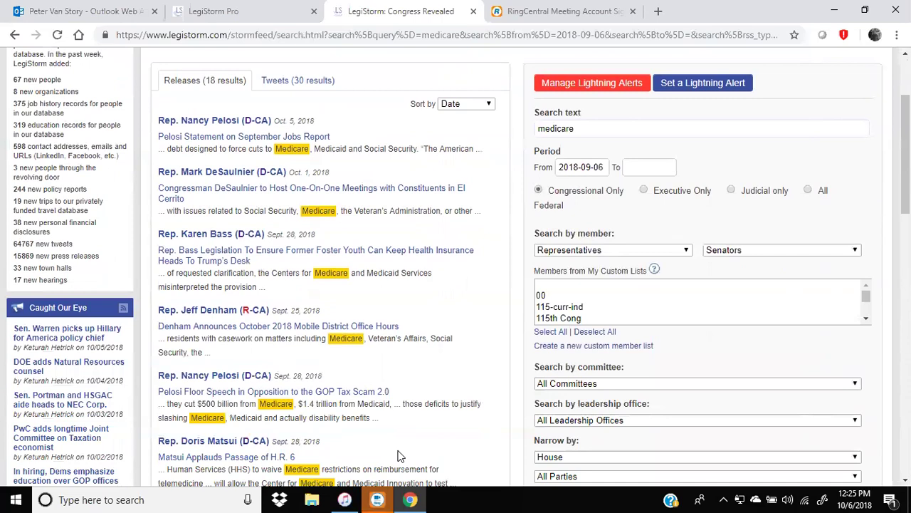
{"action": "left_click", "coordinate": [282, 80]}
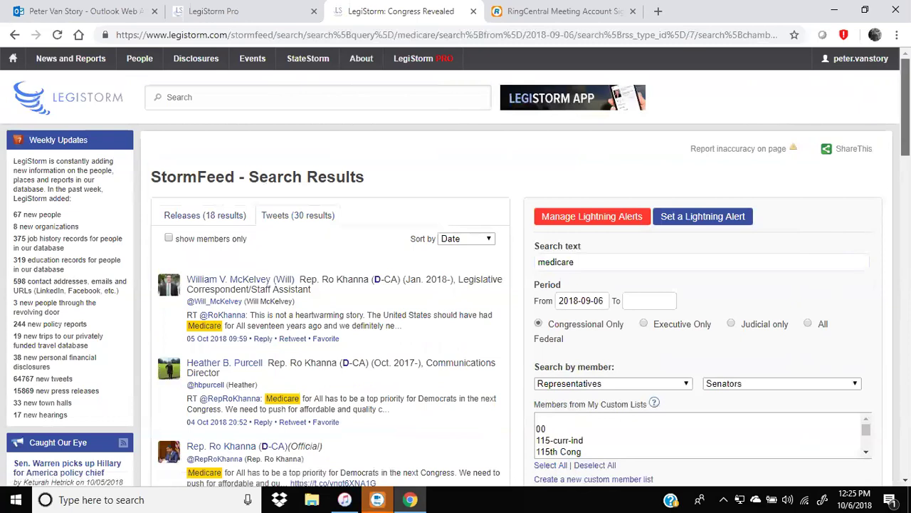
{"action": "scroll", "coordinate": [456, 284], "scroll_direction": "down", "scroll_amount": 2}
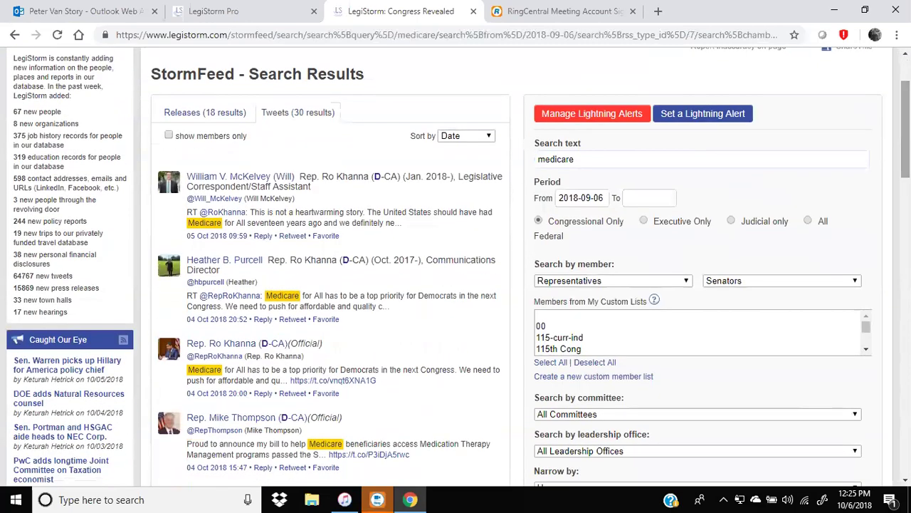
- Save an email Lightning Alert named 'medicare' with the default options
{"action": "left_click", "coordinate": [694, 113]}
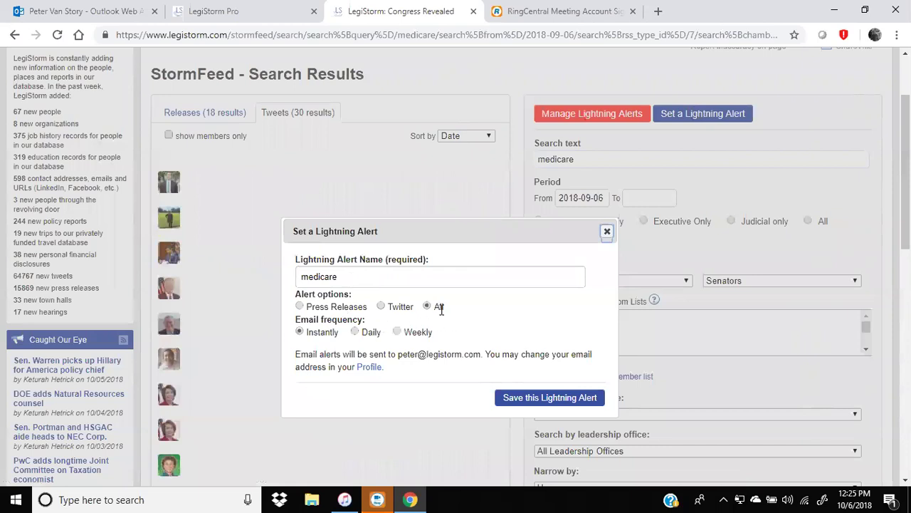
{"action": "left_click", "coordinate": [571, 399]}
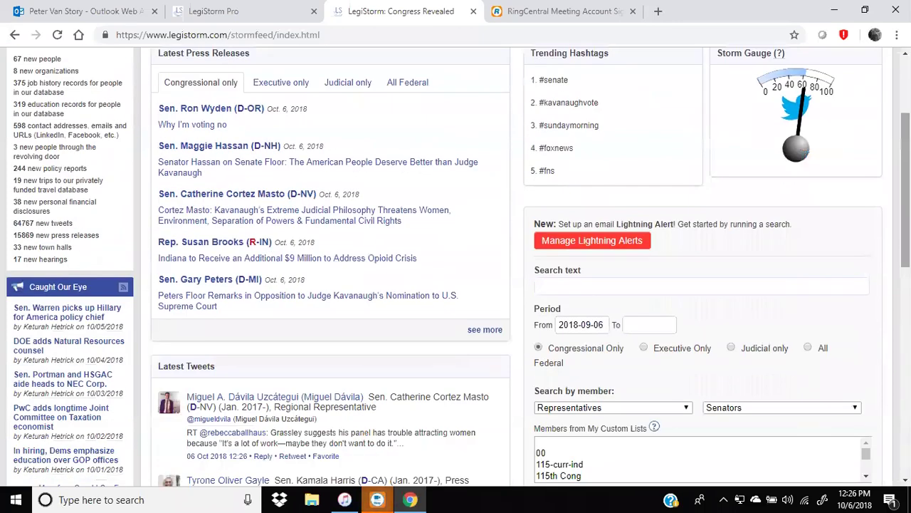
- Search StormFeed for 'kavanaugh' since 2018-09-06, limited to the Kavanaugh key senators list
{"action": "left_click", "coordinate": [604, 284]}
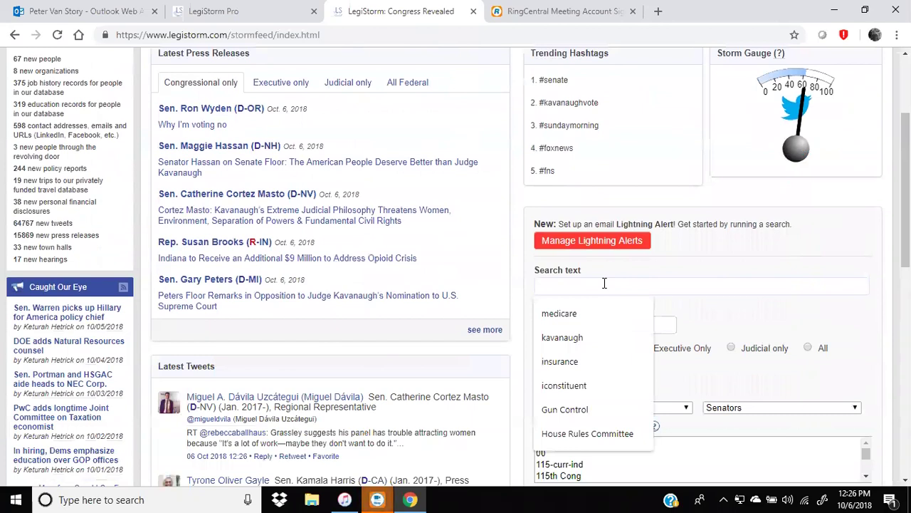
{"action": "left_click", "coordinate": [559, 337]}
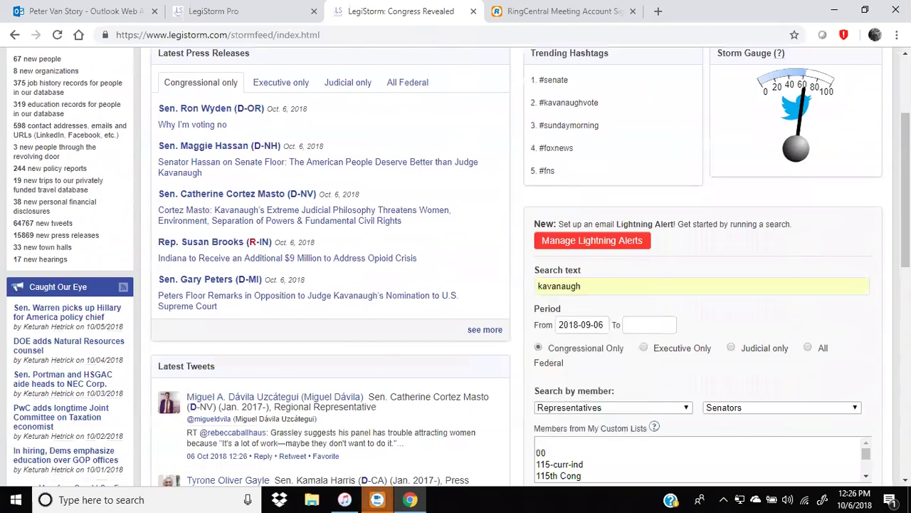
{"action": "scroll", "coordinate": [456, 277], "scroll_direction": "down", "scroll_amount": 3}
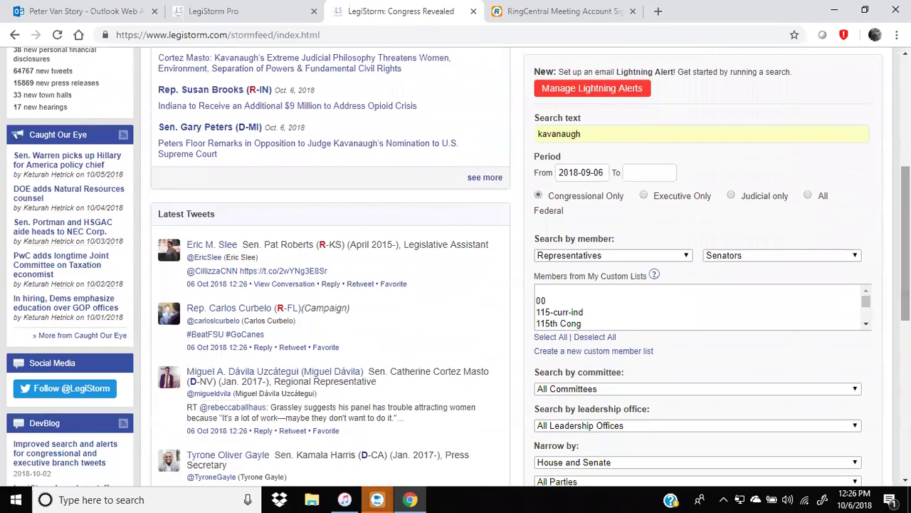
{"action": "scroll", "coordinate": [906, 242], "scroll_direction": "down", "scroll_amount": 2}
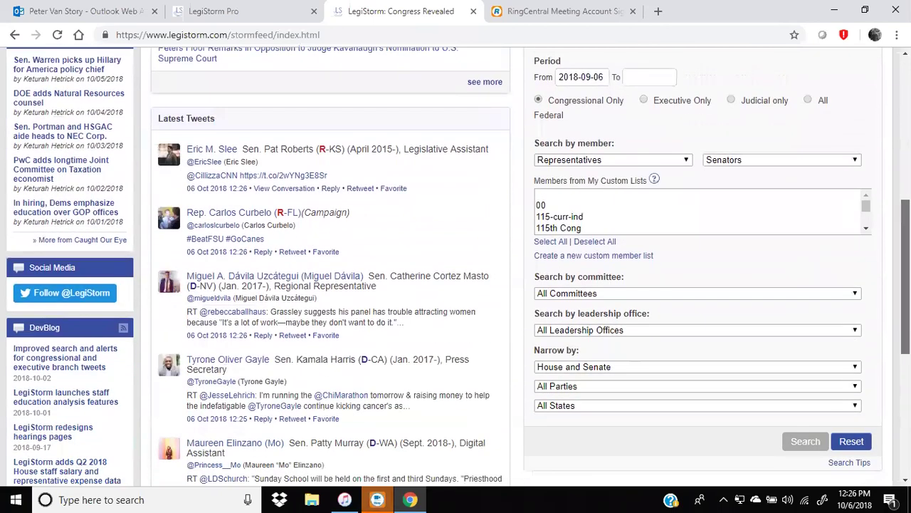
{"action": "scroll", "coordinate": [861, 253], "scroll_direction": "up", "scroll_amount": 1}
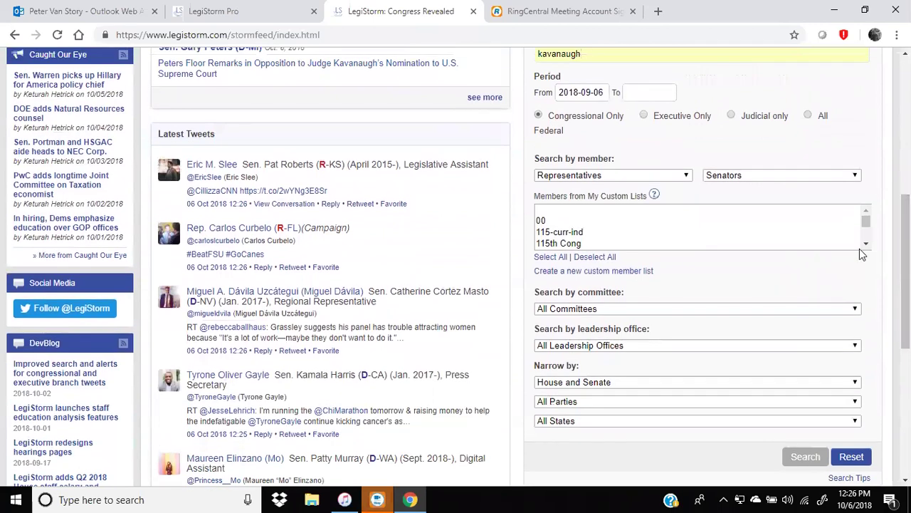
{"action": "left_click_drag", "start_coordinate": [866, 246], "coordinate": [866, 246]}
{"action": "left_click", "coordinate": [601, 216]}
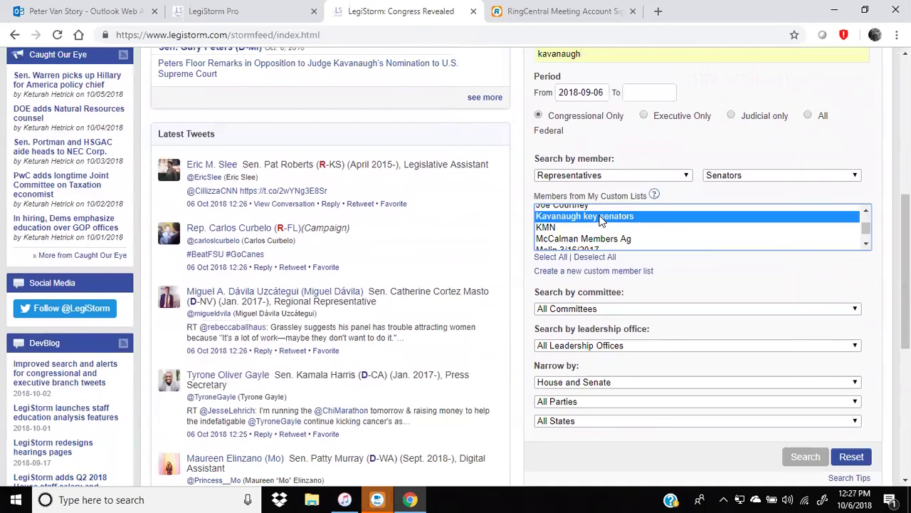
{"action": "left_click", "coordinate": [805, 457]}
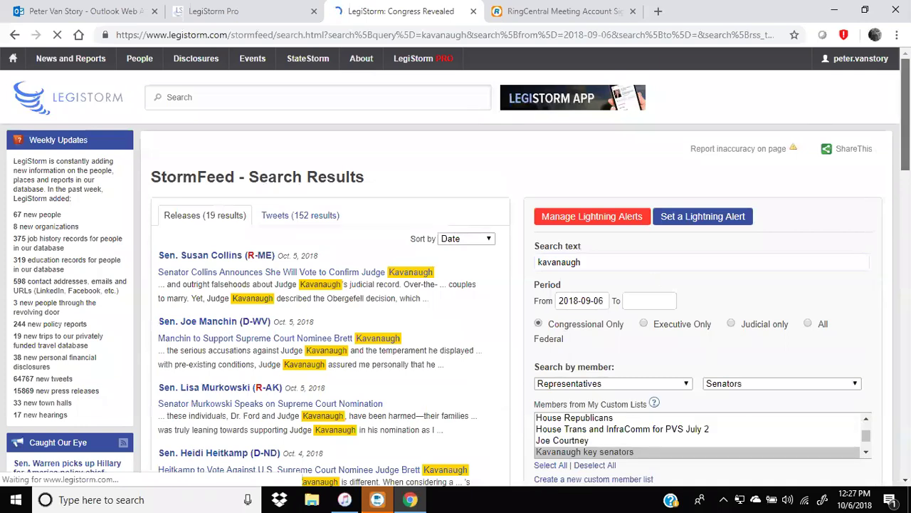
- Show the 152 matching tweets from the search results
{"action": "scroll", "coordinate": [580, 235], "scroll_direction": "down", "scroll_amount": 1}
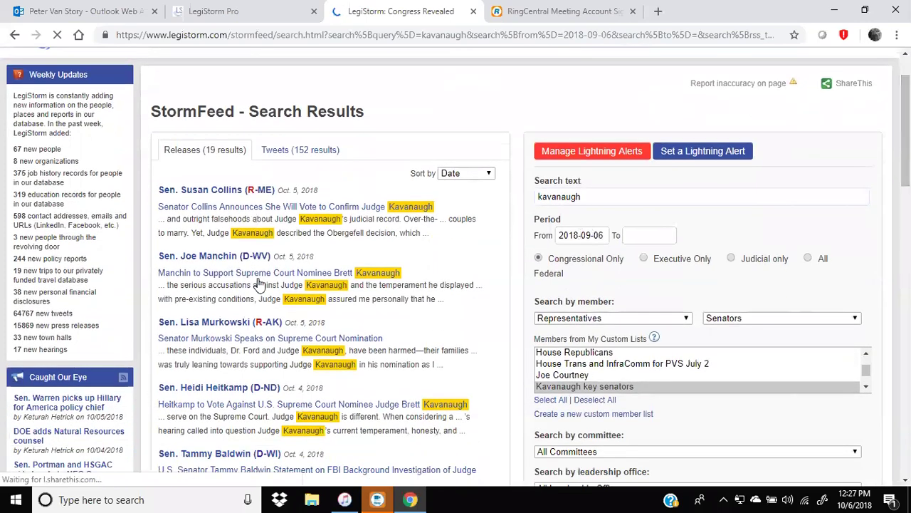
{"action": "left_click", "coordinate": [285, 151]}
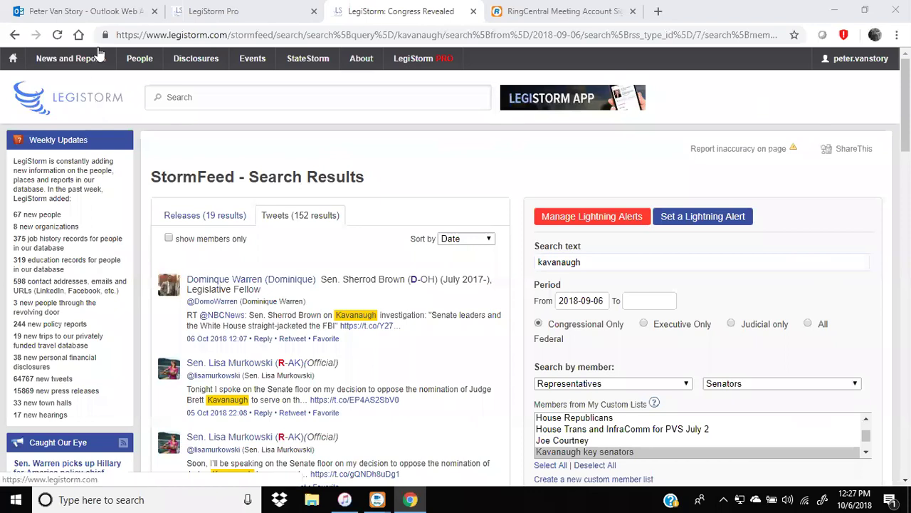
{"action": "mouse_move", "coordinate": [141, 64]}
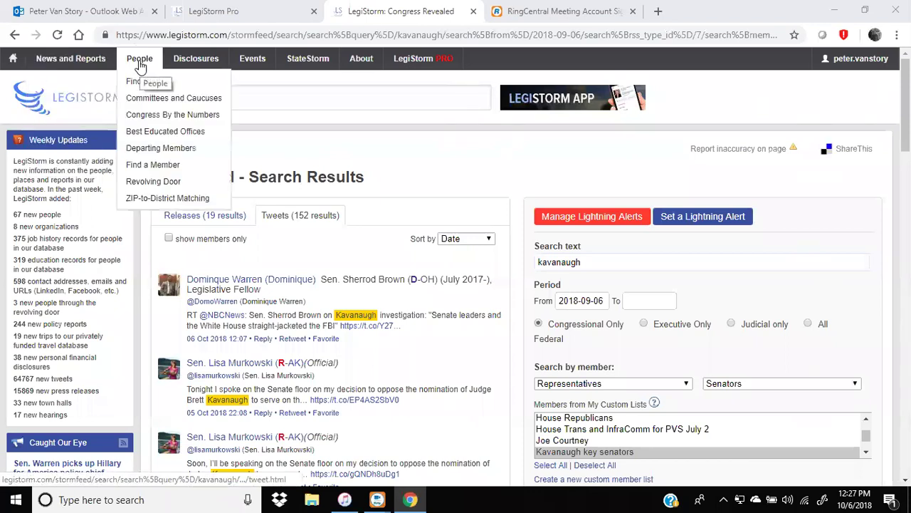
- Search the site for the Florida senator and open his profile summary
{"action": "mouse_move", "coordinate": [196, 59]}
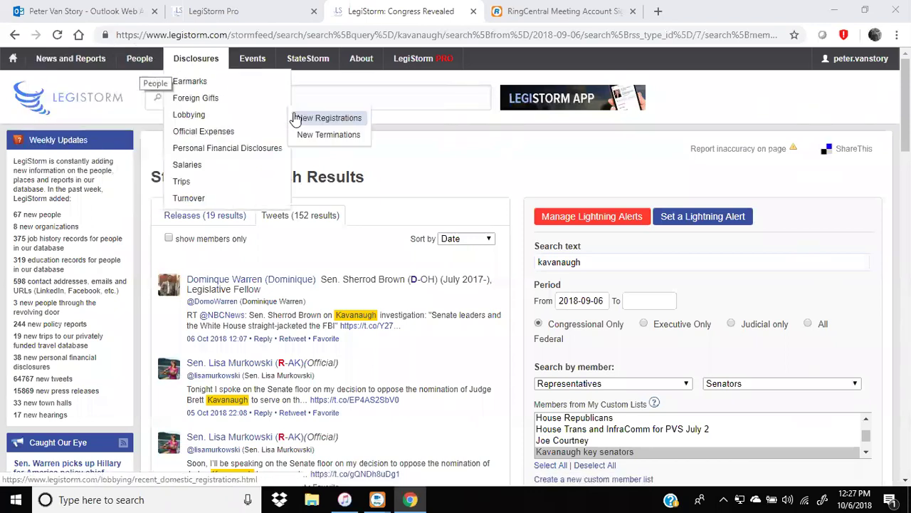
{"action": "left_click", "coordinate": [264, 96]}
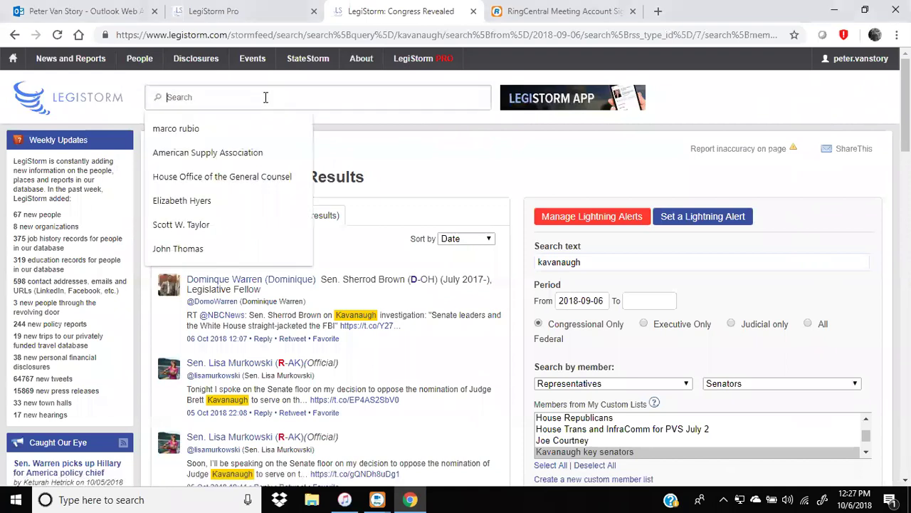
{"action": "left_click", "coordinate": [162, 131]}
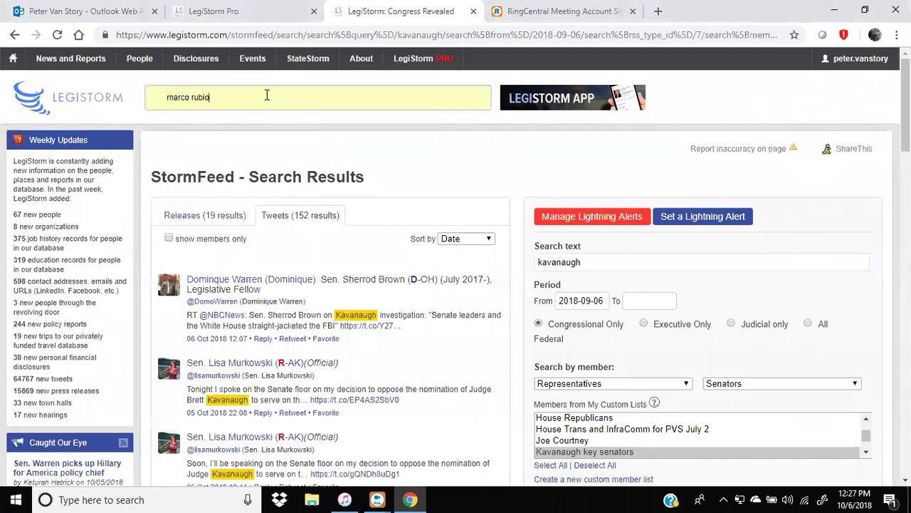
{"action": "key", "text": "Return"}
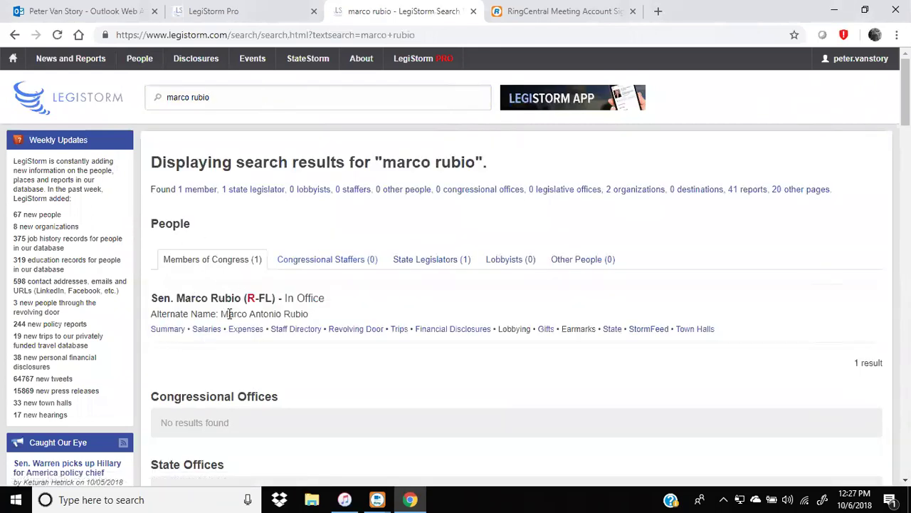
{"action": "left_click", "coordinate": [166, 331]}
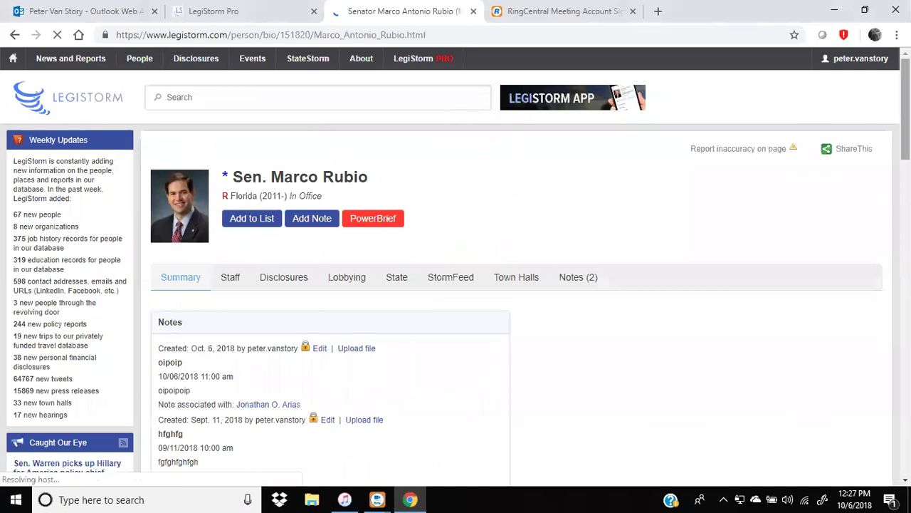
- Scroll through the senator's biography, staff, committee and news sections
{"action": "scroll", "coordinate": [456, 267], "scroll_direction": "down", "scroll_amount": 1}
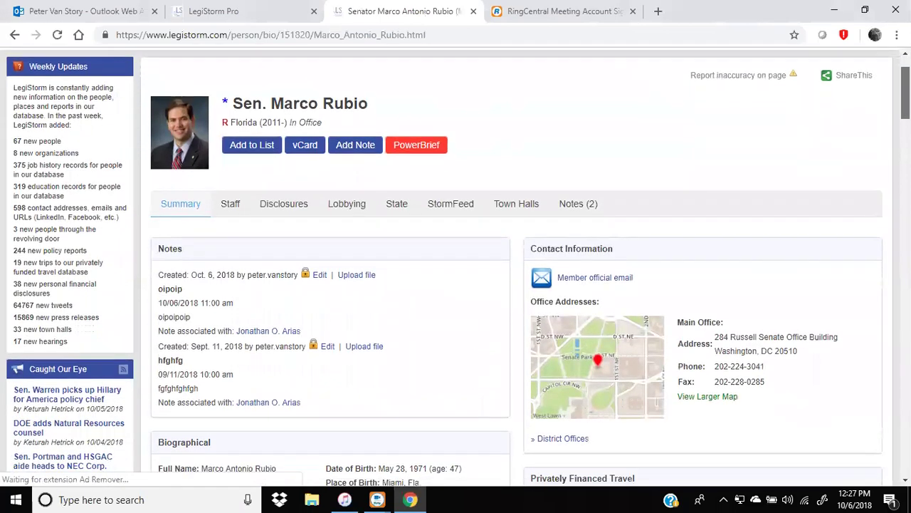
{"action": "scroll", "coordinate": [455, 267], "scroll_direction": "down", "scroll_amount": 2}
{"action": "scroll", "coordinate": [456, 267], "scroll_direction": "down", "scroll_amount": 4}
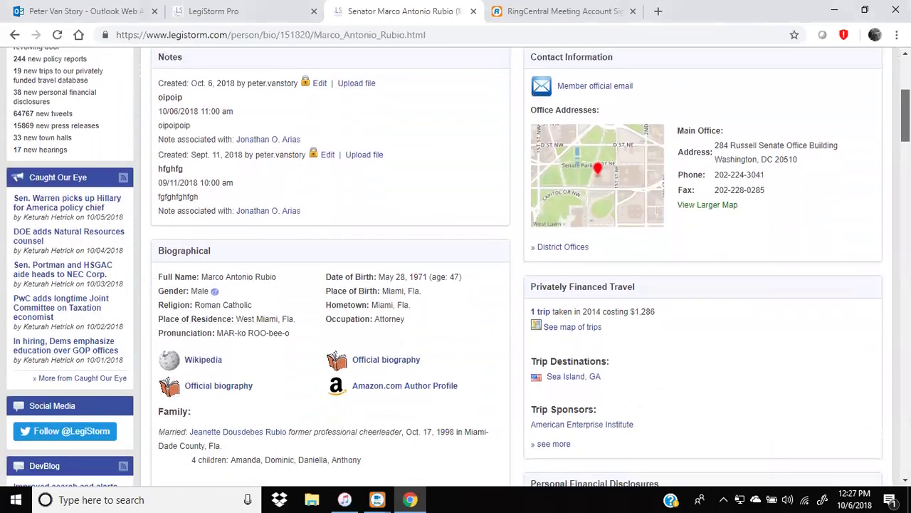
{"action": "scroll", "coordinate": [456, 267], "scroll_direction": "down", "scroll_amount": 3}
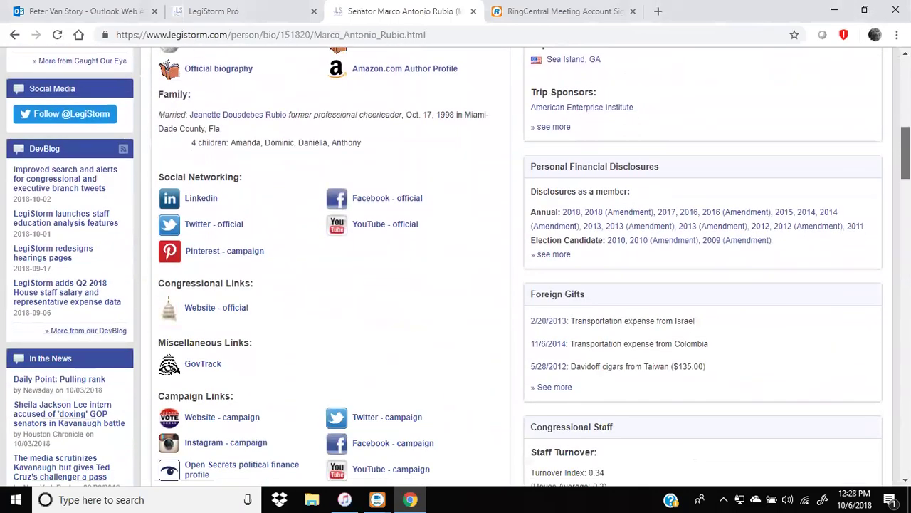
{"action": "scroll", "coordinate": [455, 267], "scroll_direction": "down", "scroll_amount": 2}
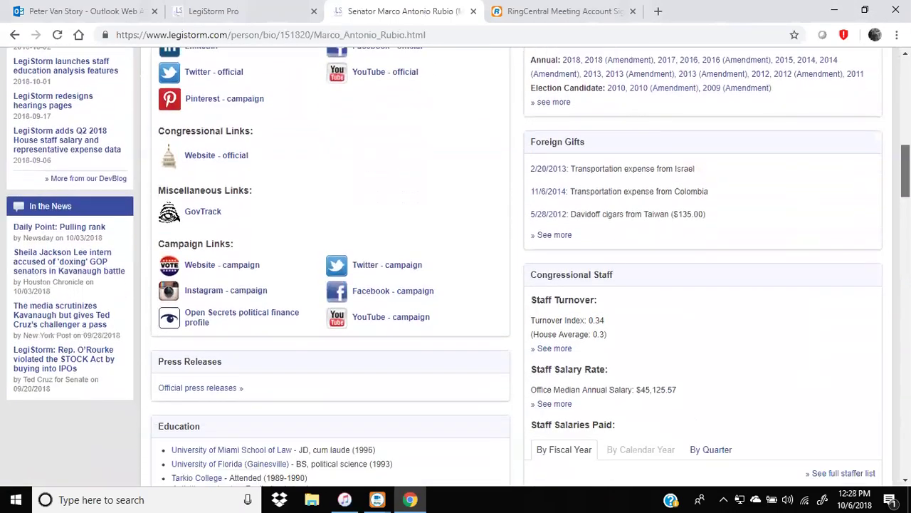
{"action": "scroll", "coordinate": [455, 267], "scroll_direction": "down", "scroll_amount": 4}
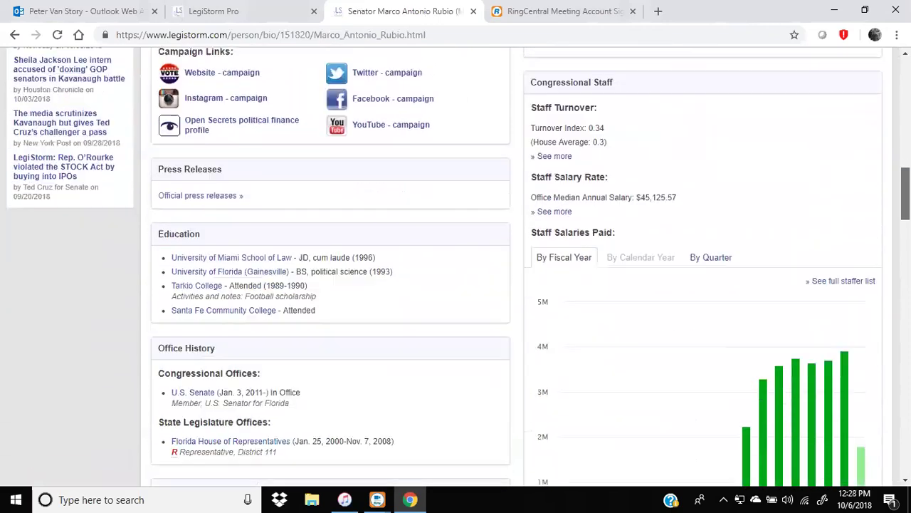
{"action": "scroll", "coordinate": [456, 267], "scroll_direction": "down", "scroll_amount": 2}
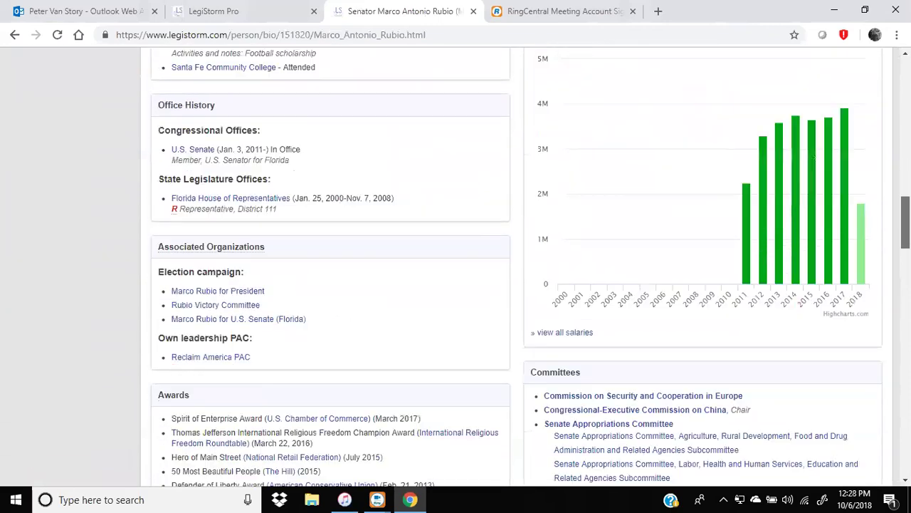
{"action": "scroll", "coordinate": [456, 267], "scroll_direction": "down", "scroll_amount": 2}
{"action": "scroll", "coordinate": [456, 267], "scroll_direction": "down", "scroll_amount": 3}
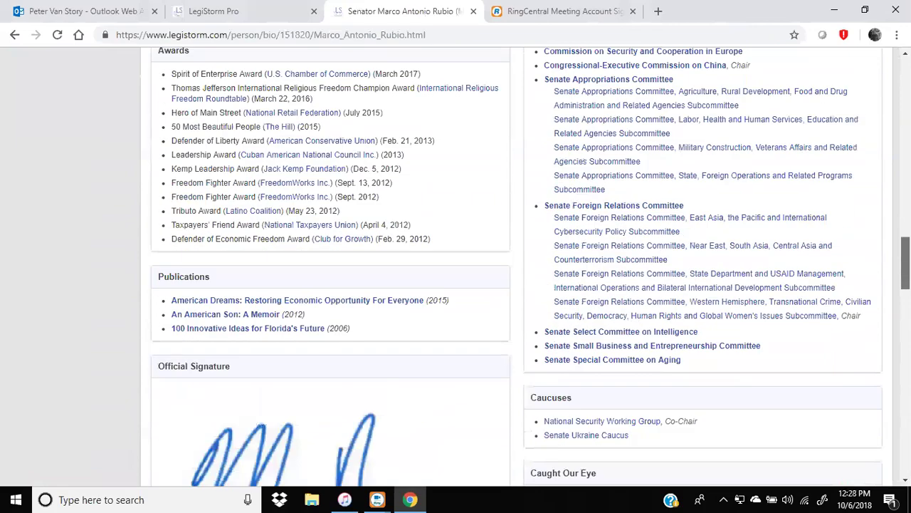
{"action": "scroll", "coordinate": [456, 267], "scroll_direction": "down", "scroll_amount": 9}
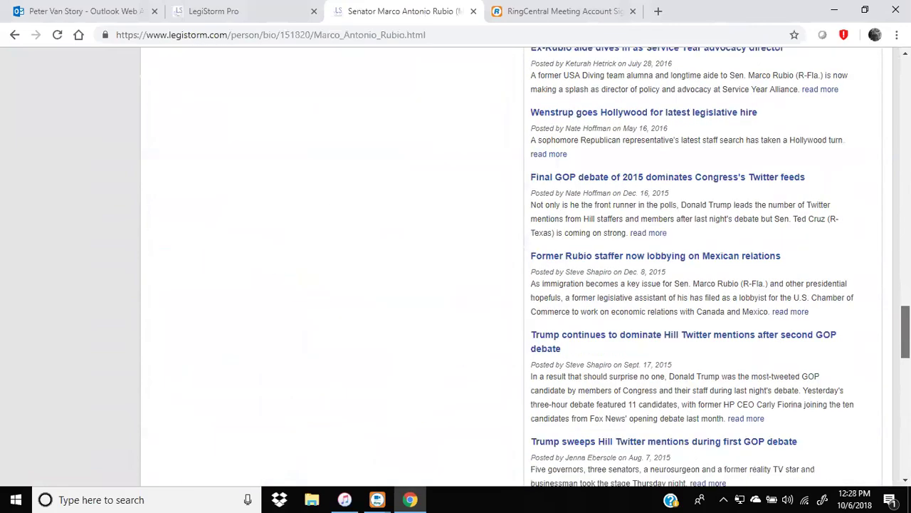
{"action": "scroll", "coordinate": [455, 267], "scroll_direction": "up", "scroll_amount": 20}
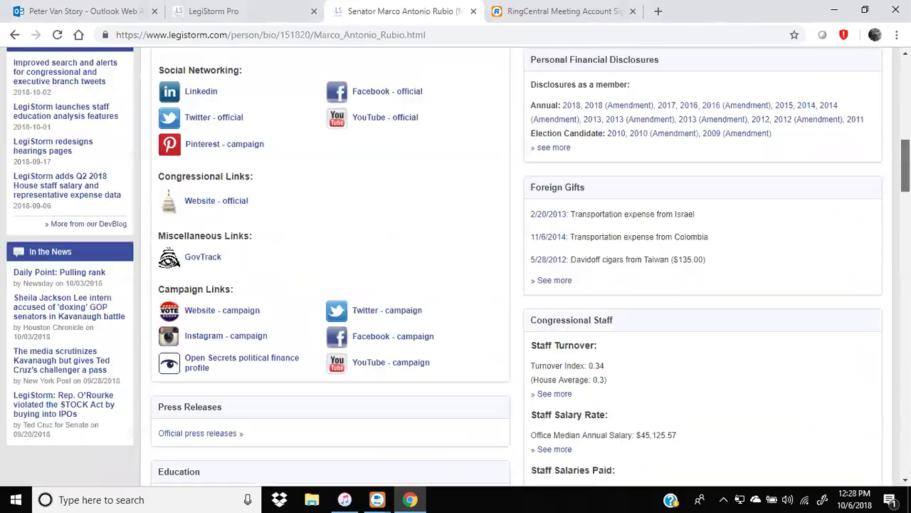
{"action": "scroll", "coordinate": [456, 267], "scroll_direction": "up", "scroll_amount": 3}
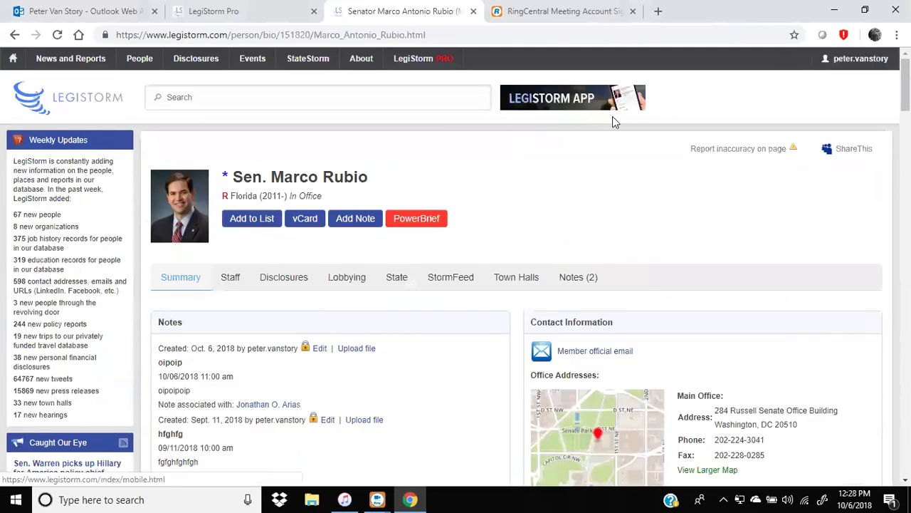
{"action": "left_click", "coordinate": [251, 222]}
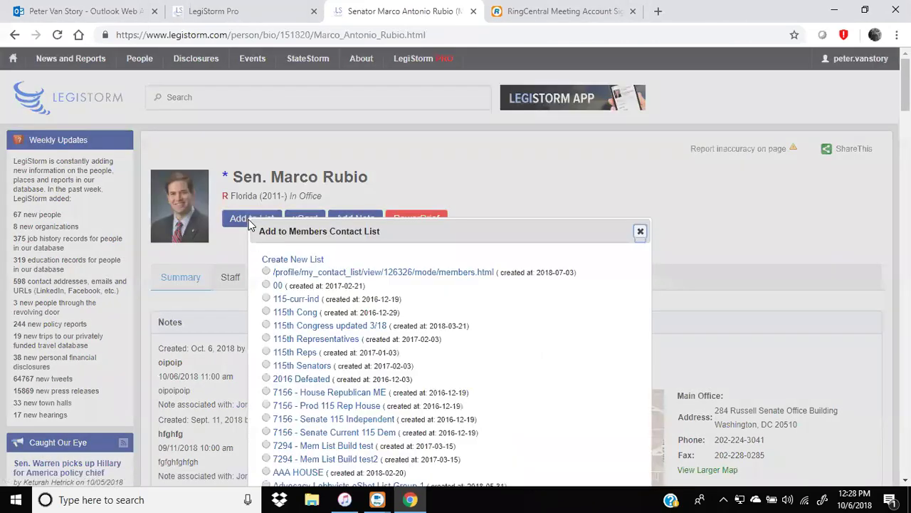
{"action": "left_click", "coordinate": [283, 262]}
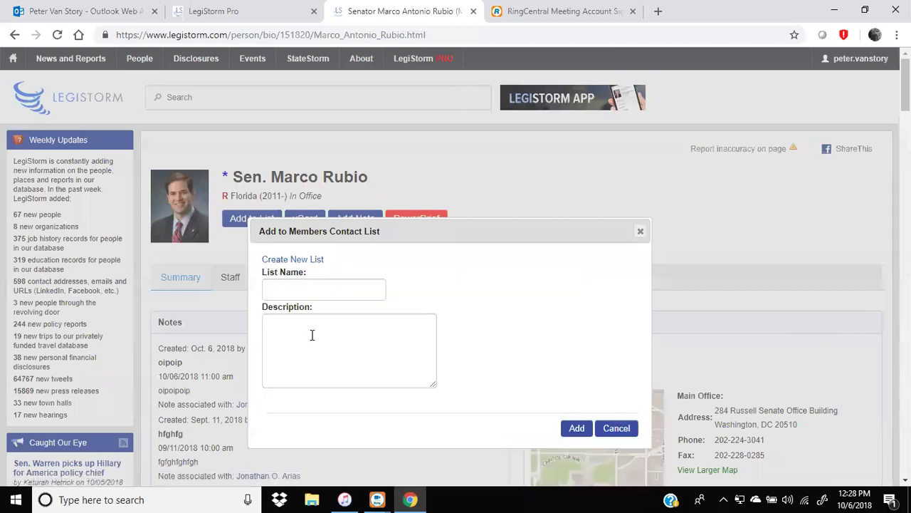
{"action": "left_click", "coordinate": [640, 233]}
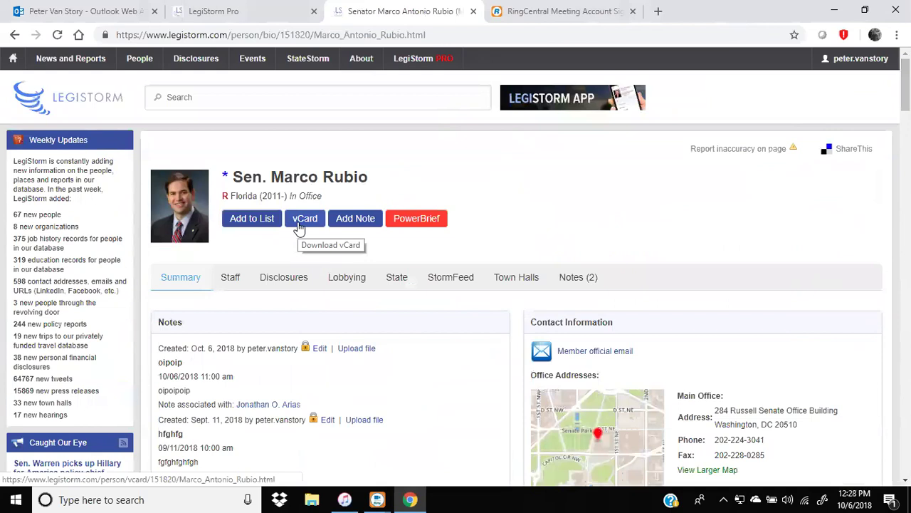
- Start a new note with subject 'oipoipoi' and description 'kjlkjlkjlk'
{"action": "left_click", "coordinate": [356, 225]}
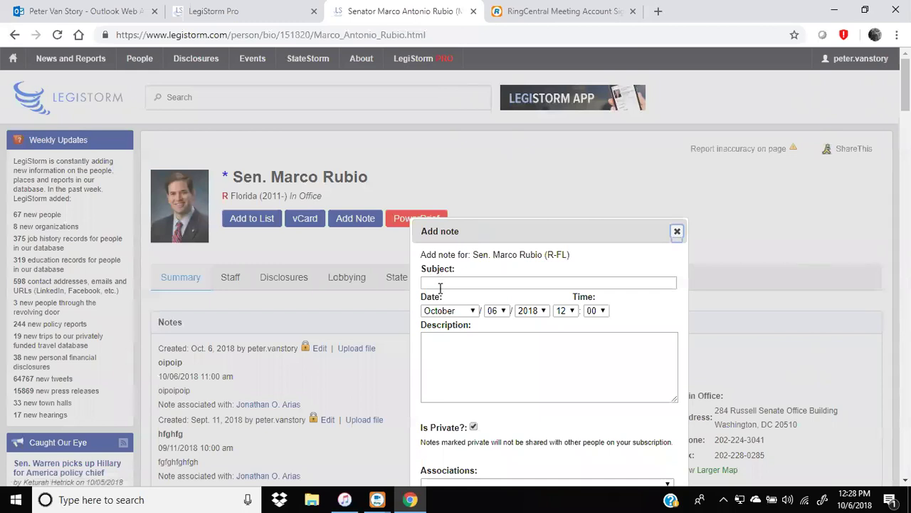
{"action": "left_click", "coordinate": [440, 285]}
{"action": "type", "text": "oipoipoi"}
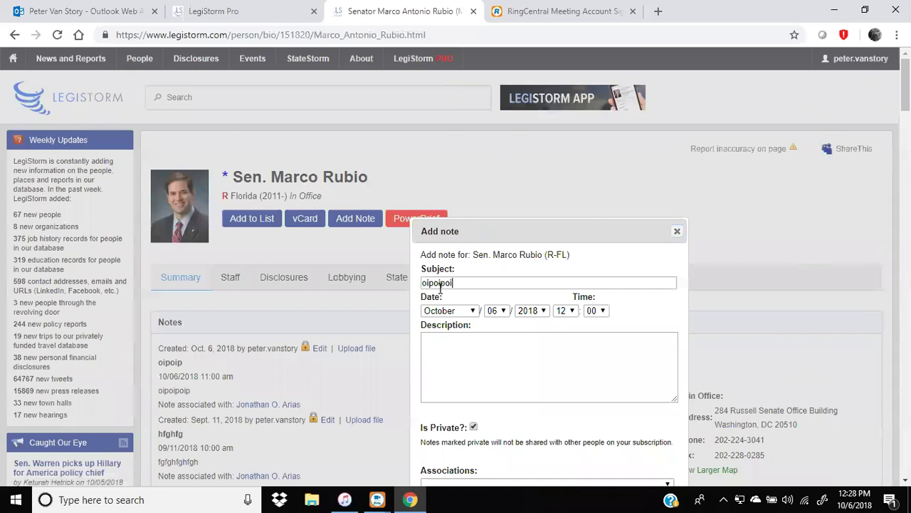
{"action": "left_click", "coordinate": [451, 340]}
{"action": "type", "text": "kjlkjlkjlkj"}
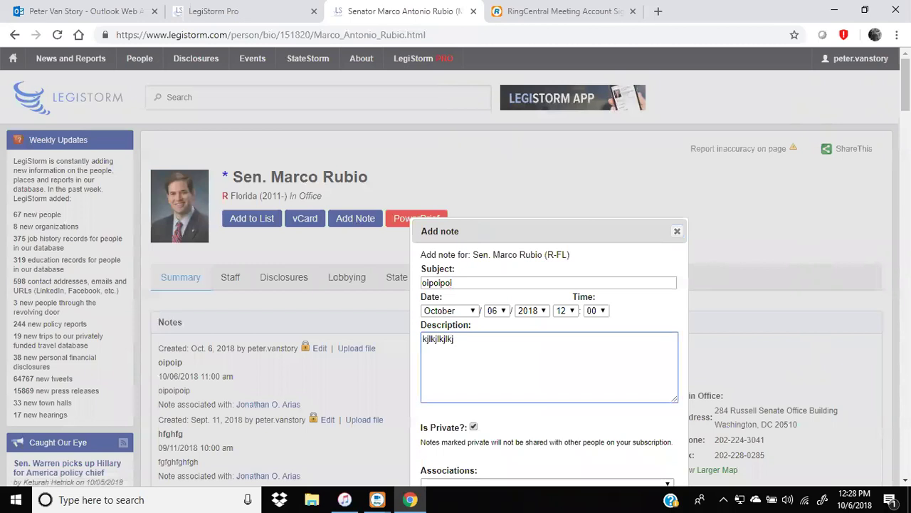
- Link the note to the military legislative assistant and save it
{"action": "scroll", "coordinate": [456, 270], "scroll_direction": "down", "scroll_amount": 1}
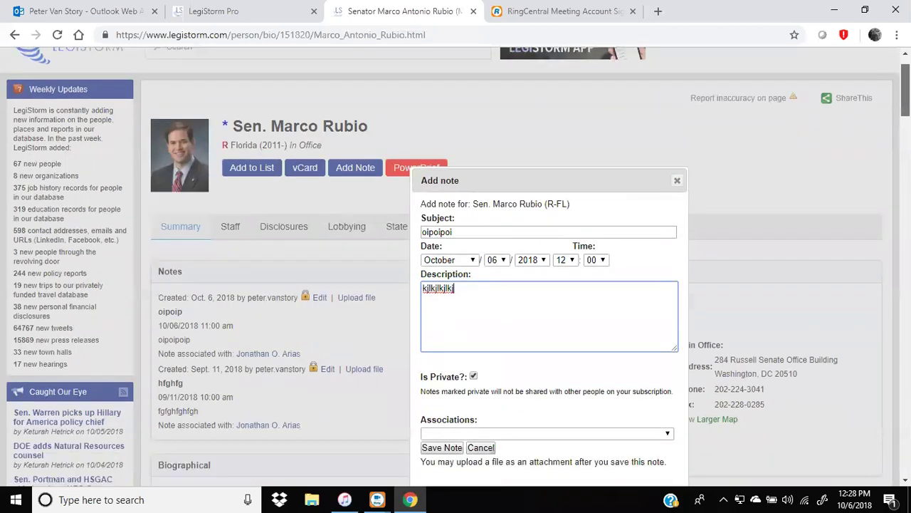
{"action": "scroll", "coordinate": [608, 284], "scroll_direction": "down", "scroll_amount": 4}
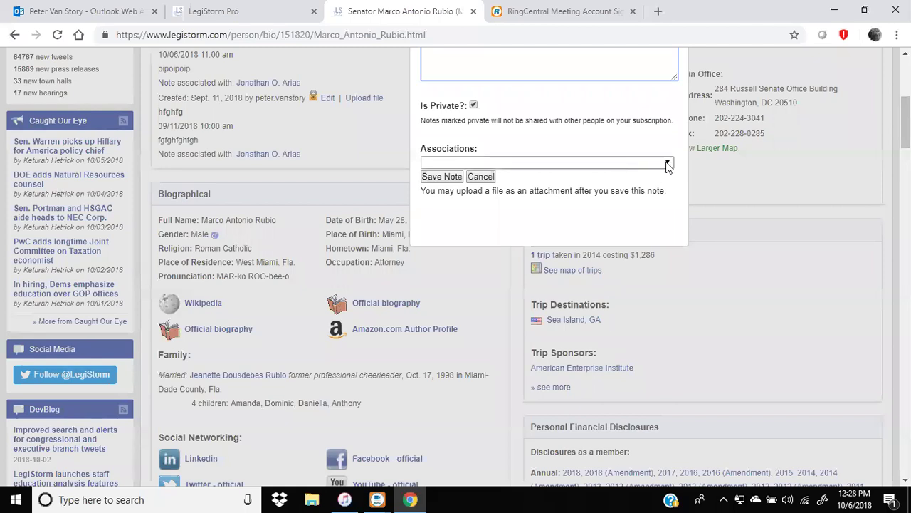
{"action": "left_click", "coordinate": [669, 165]}
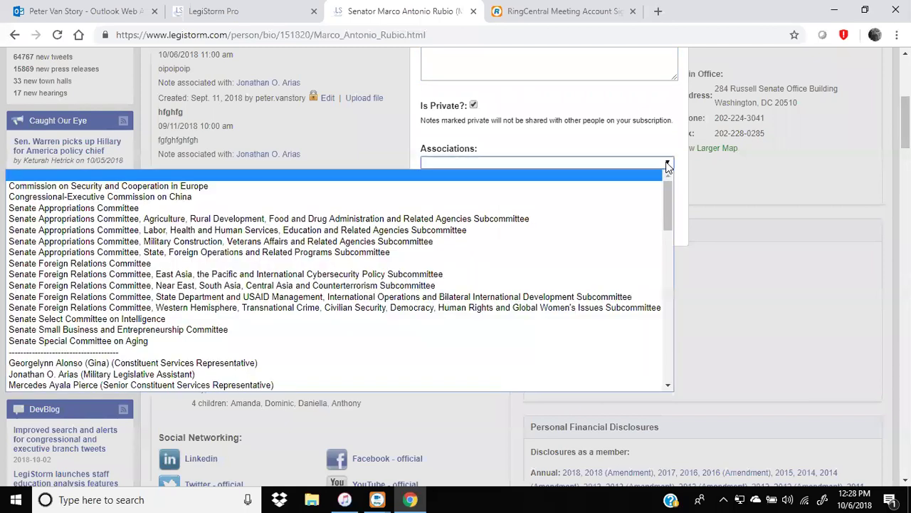
{"action": "left_click", "coordinate": [39, 375]}
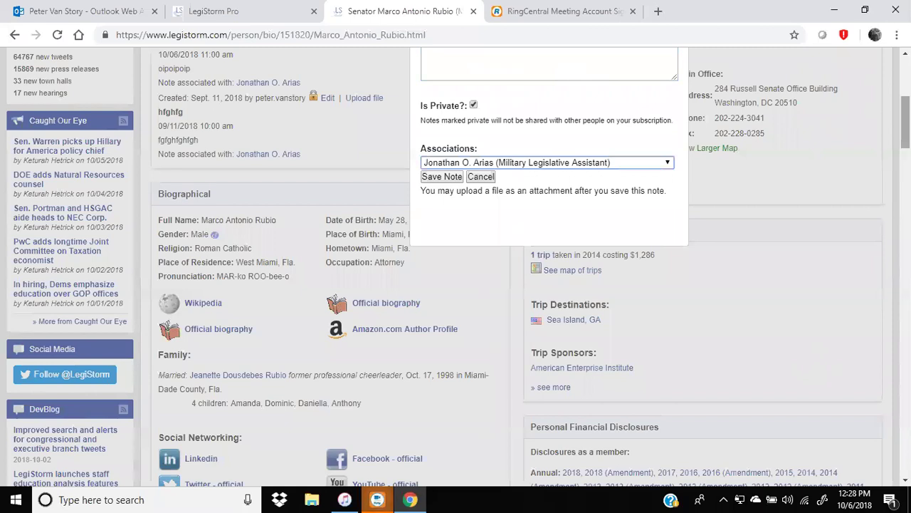
{"action": "scroll", "coordinate": [906, 121], "scroll_direction": "up", "scroll_amount": 4}
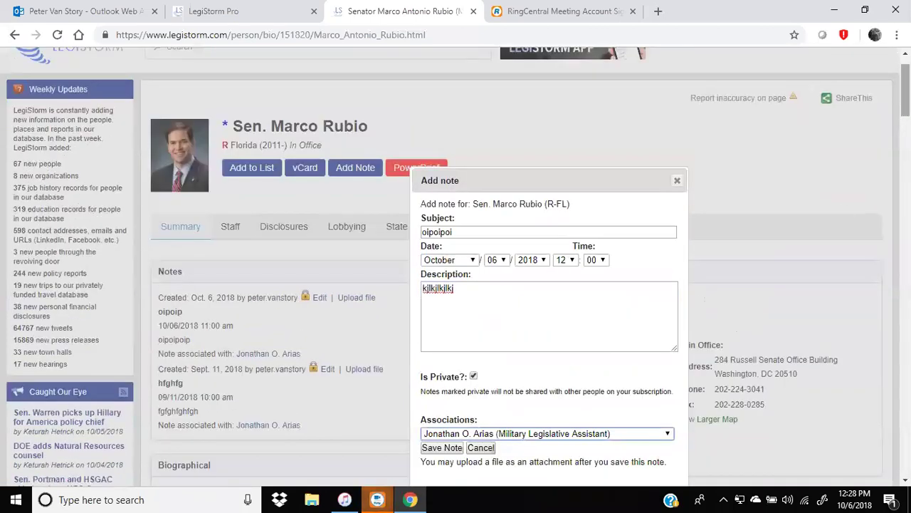
{"action": "scroll", "coordinate": [906, 121], "scroll_direction": "down", "scroll_amount": 3}
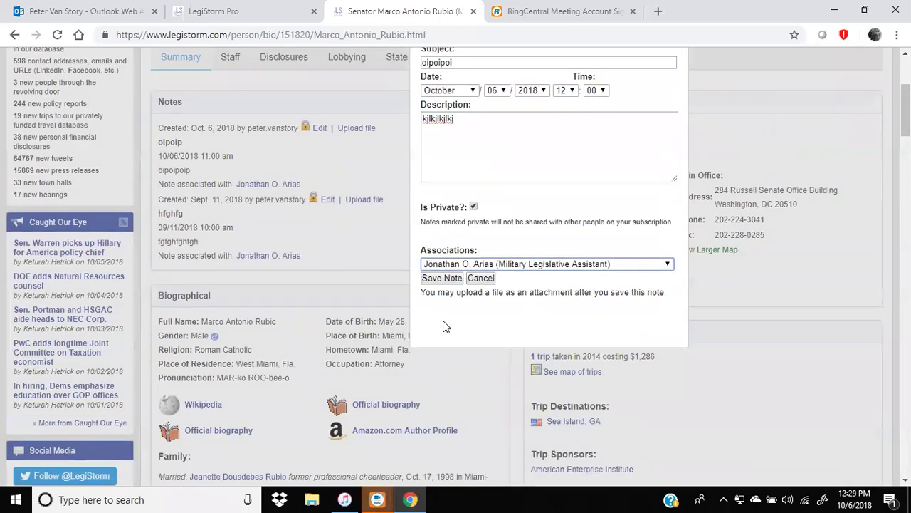
{"action": "left_click", "coordinate": [430, 279]}
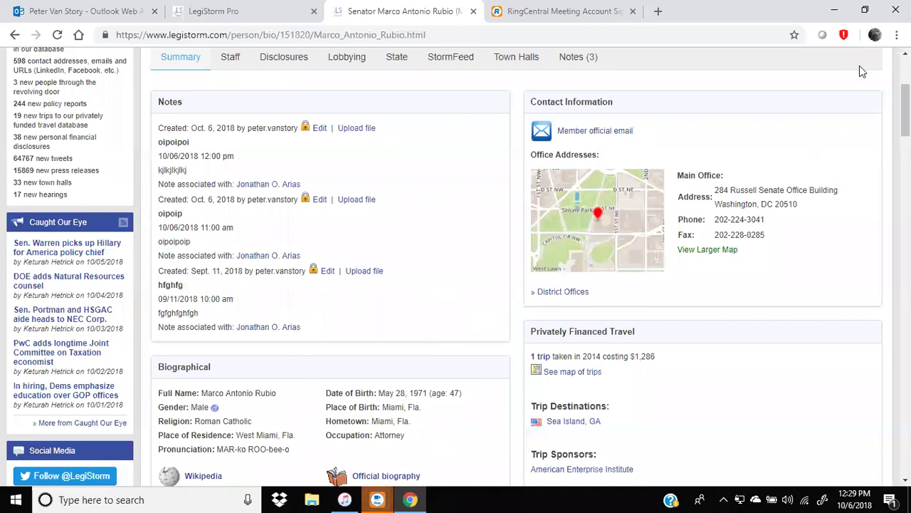
- Return to the top of the profile and show the Staff menu's Salaries, Staff Directory and Turnover pages
{"action": "scroll", "coordinate": [904, 107], "scroll_direction": "up", "scroll_amount": 1}
{"action": "scroll", "coordinate": [516, 270], "scroll_direction": "up", "scroll_amount": 2}
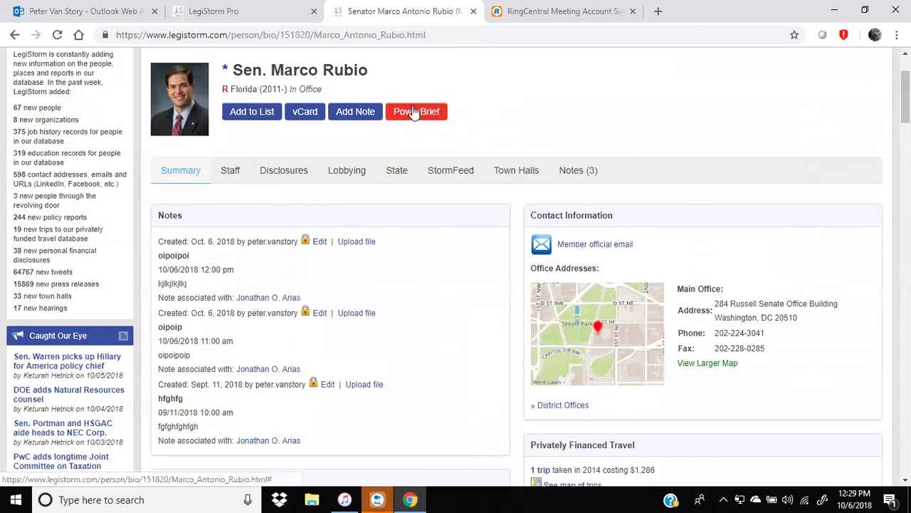
{"action": "mouse_move", "coordinate": [227, 175]}
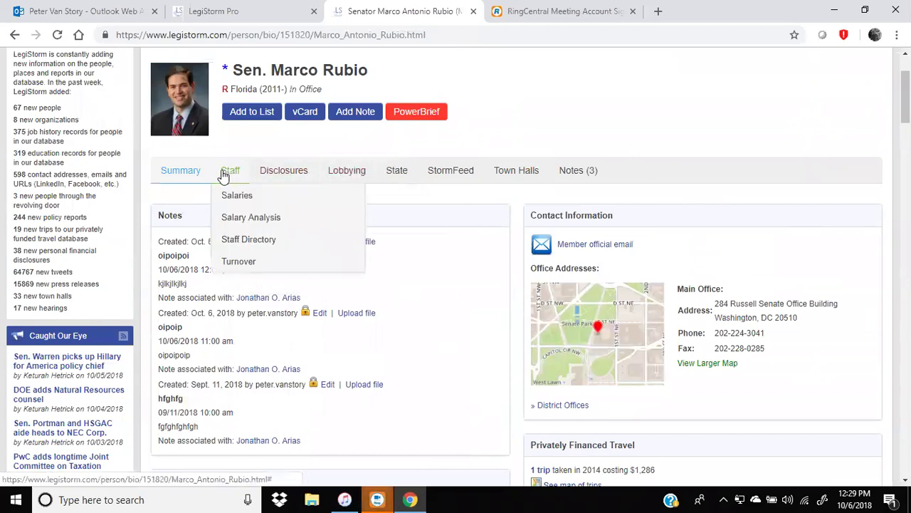
{"action": "mouse_move", "coordinate": [275, 175]}
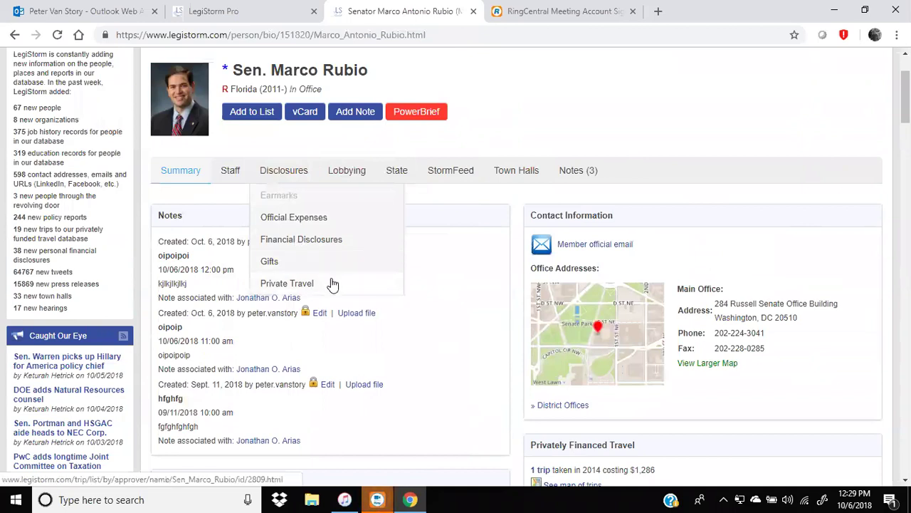
{"action": "mouse_move", "coordinate": [342, 171]}
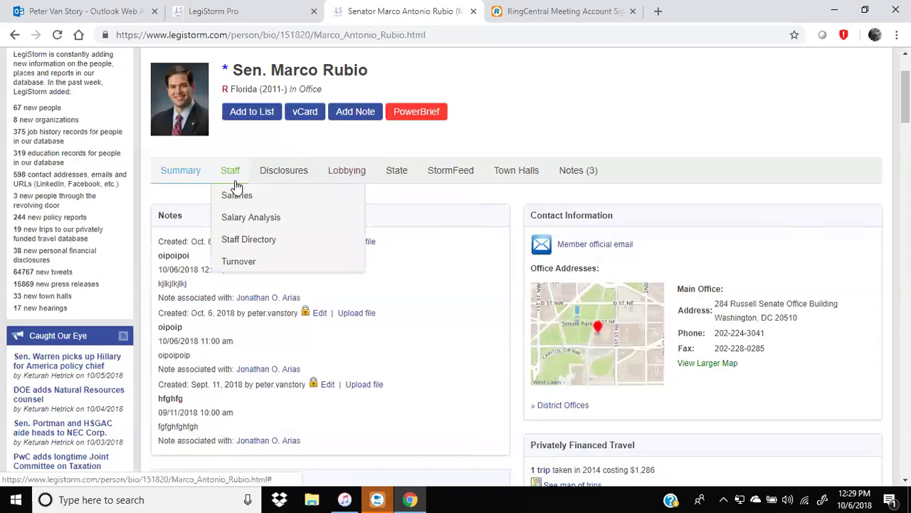
- Open the senator's Staff Directory and look through the Main Office and state offices
{"action": "left_click", "coordinate": [247, 242]}
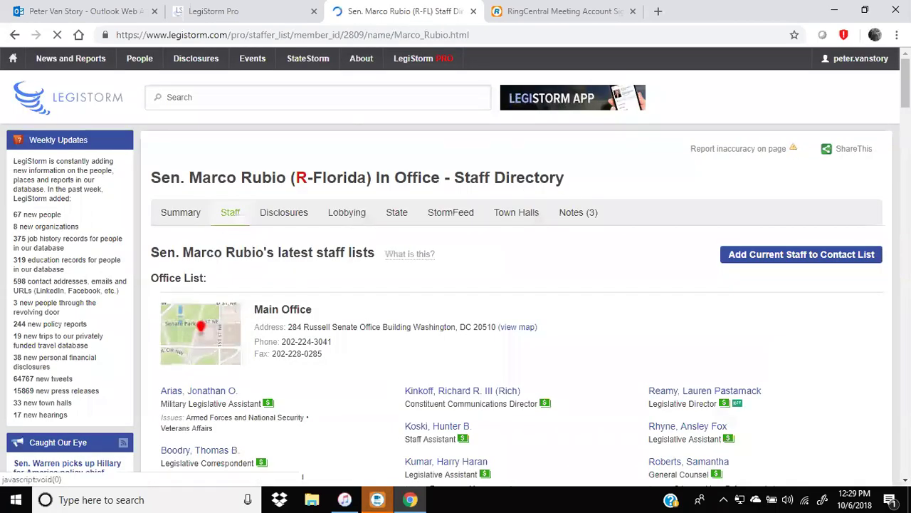
{"action": "scroll", "coordinate": [302, 476], "scroll_direction": "down", "scroll_amount": 4}
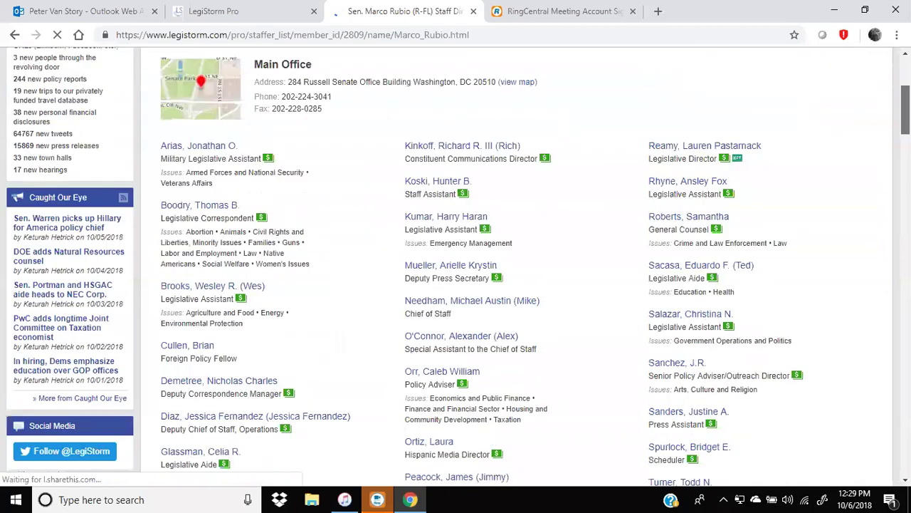
{"action": "scroll", "coordinate": [455, 267], "scroll_direction": "down", "scroll_amount": 8}
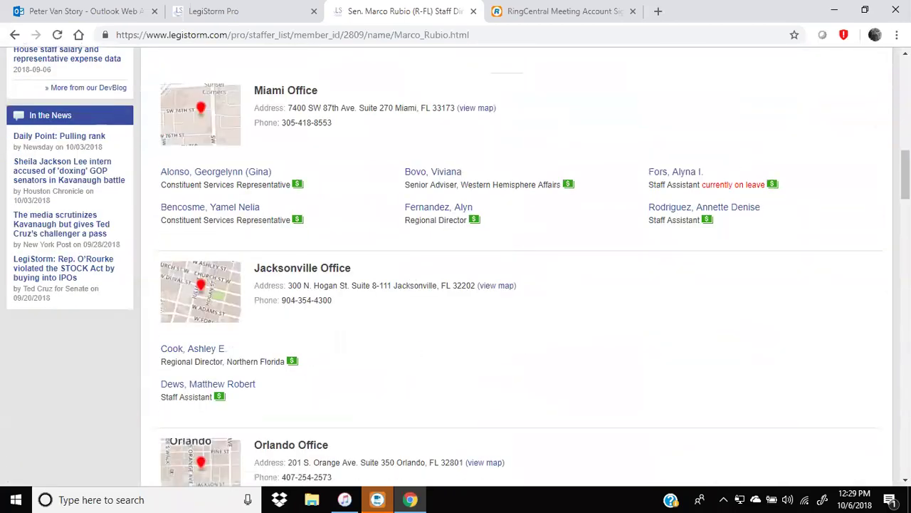
{"action": "key", "text": "Home"}
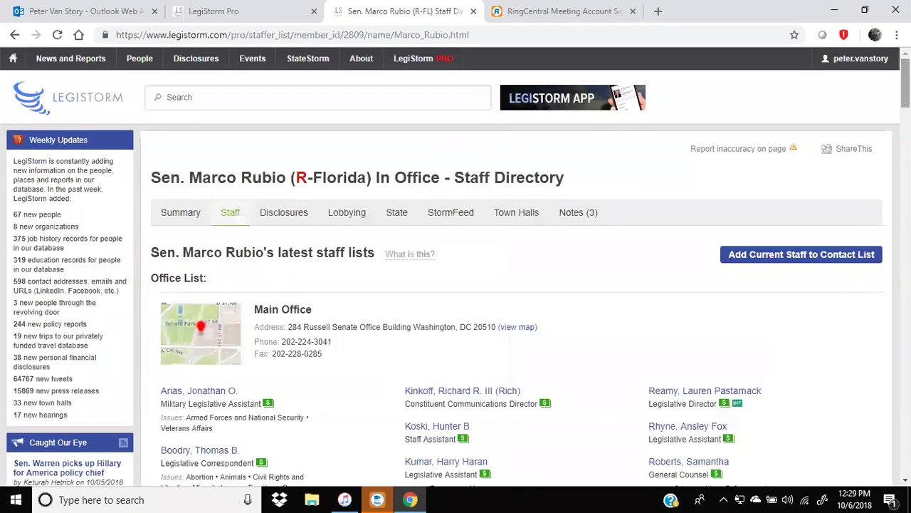
- Begin adding the current staff to a new contact list, then cancel without saving
{"action": "left_click", "coordinate": [815, 254]}
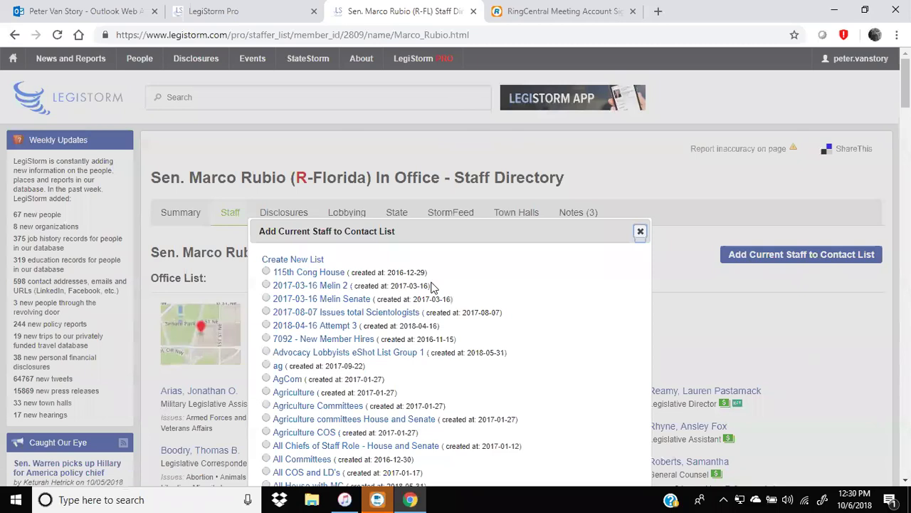
{"action": "left_click", "coordinate": [294, 261]}
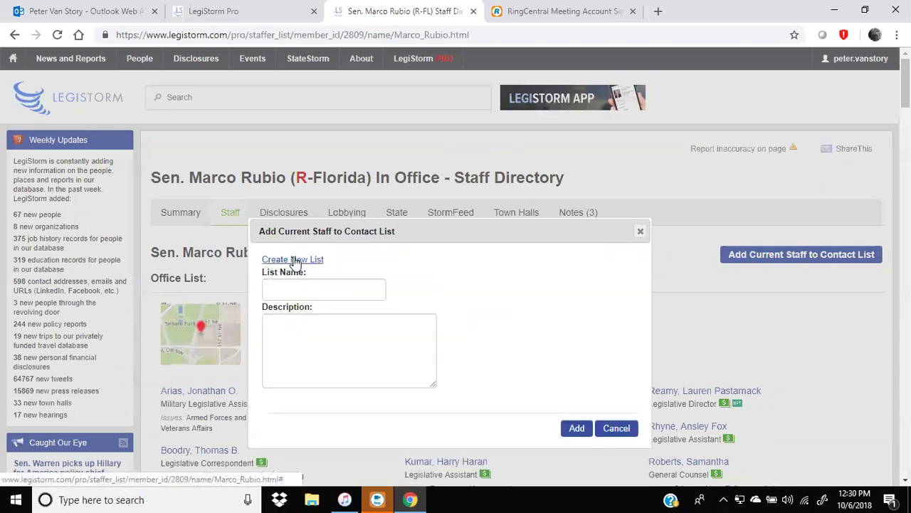
{"action": "left_click", "coordinate": [641, 231]}
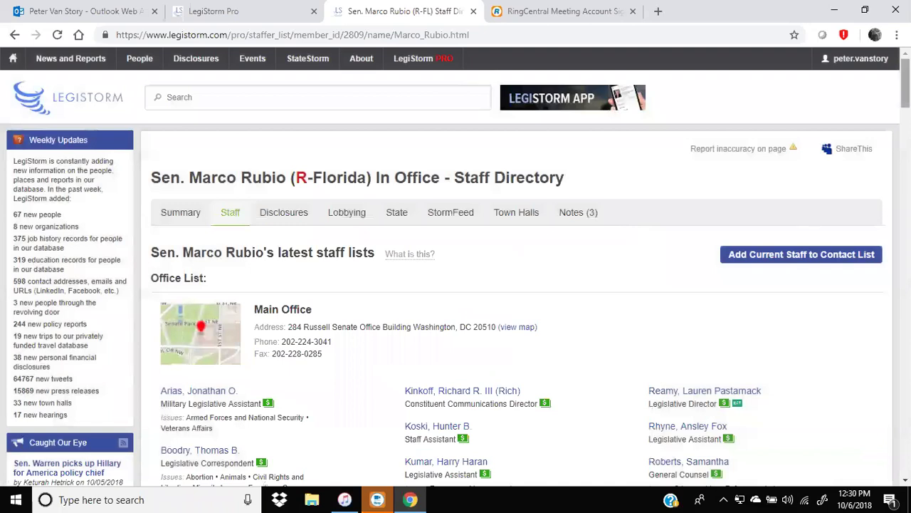
{"action": "scroll", "coordinate": [456, 267], "scroll_direction": "down", "scroll_amount": 2}
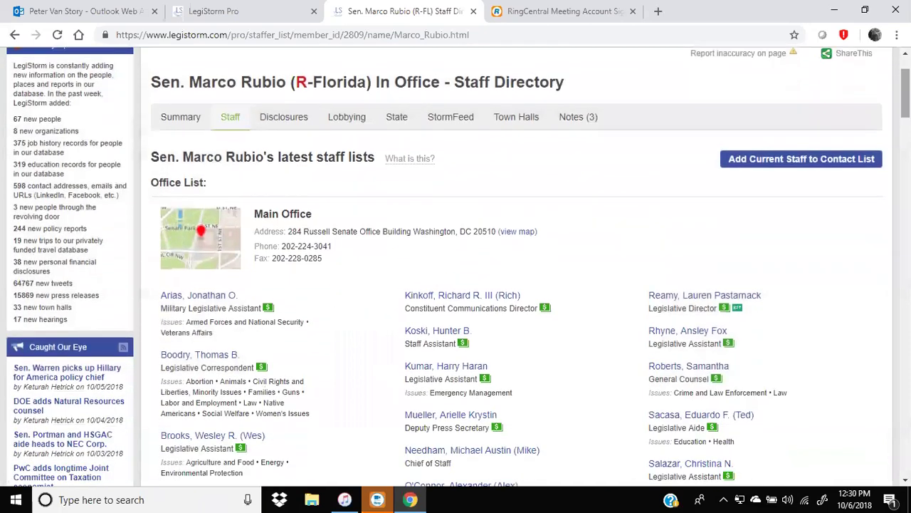
- Open the first Main Office staffer's biography and review his notes and office contact details
{"action": "left_click", "coordinate": [189, 297]}
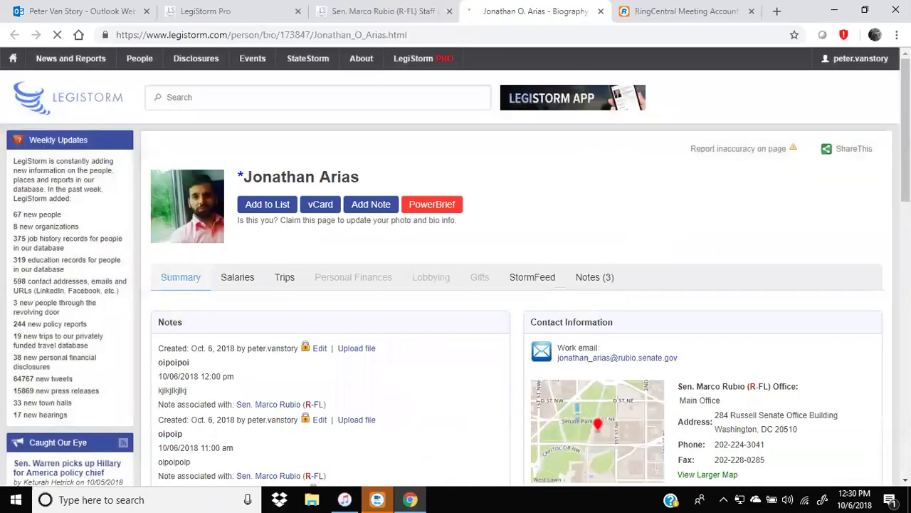
{"action": "scroll", "coordinate": [696, 169], "scroll_direction": "down", "scroll_amount": 2}
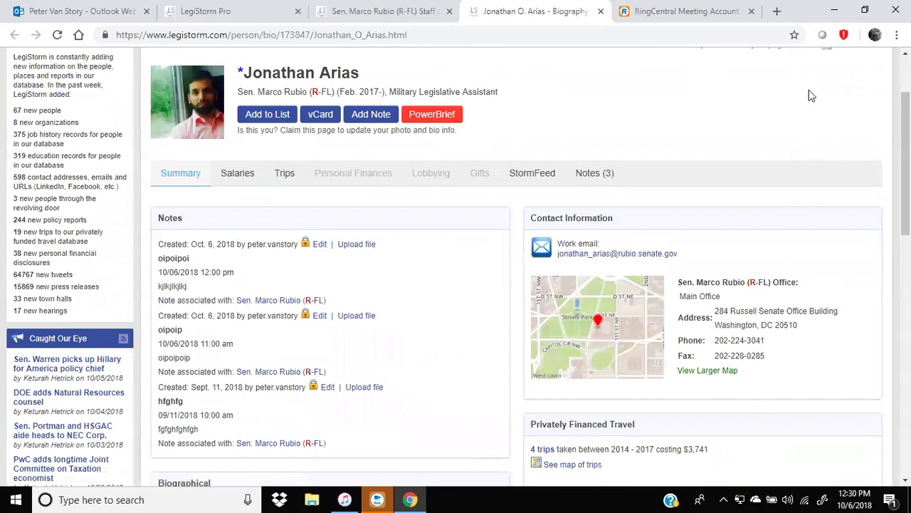
{"action": "scroll", "coordinate": [906, 142], "scroll_direction": "up", "scroll_amount": 1}
{"action": "scroll", "coordinate": [906, 142], "scroll_direction": "up", "scroll_amount": 2}
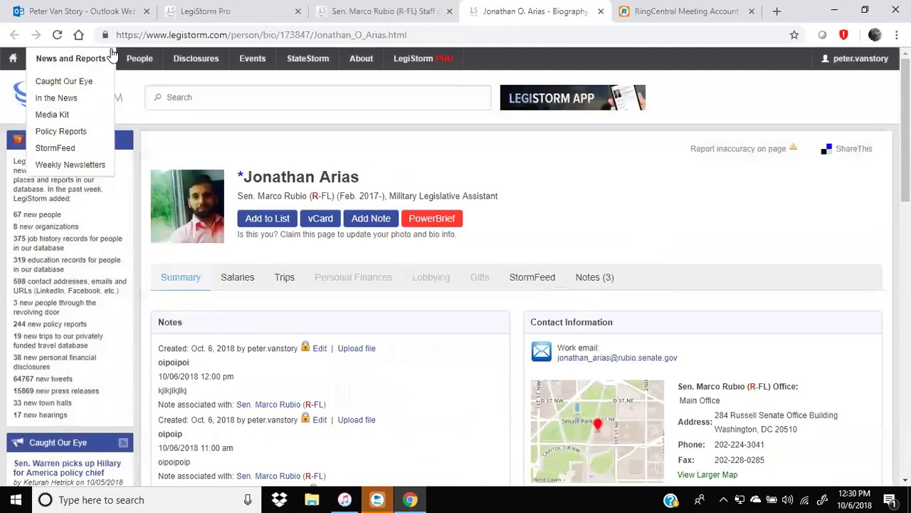
- Show the People > Find Staff submenu with the staff directory and advanced staff search
{"action": "mouse_move", "coordinate": [135, 55]}
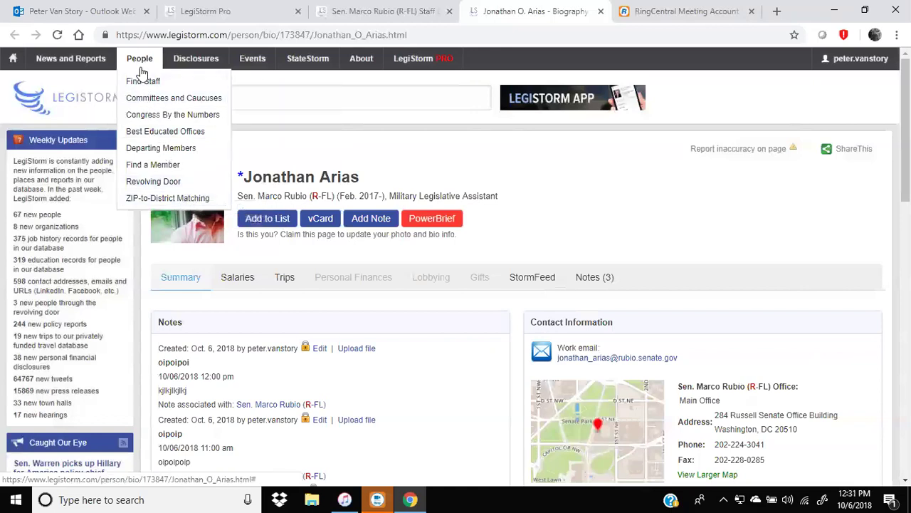
{"action": "mouse_move", "coordinate": [142, 81]}
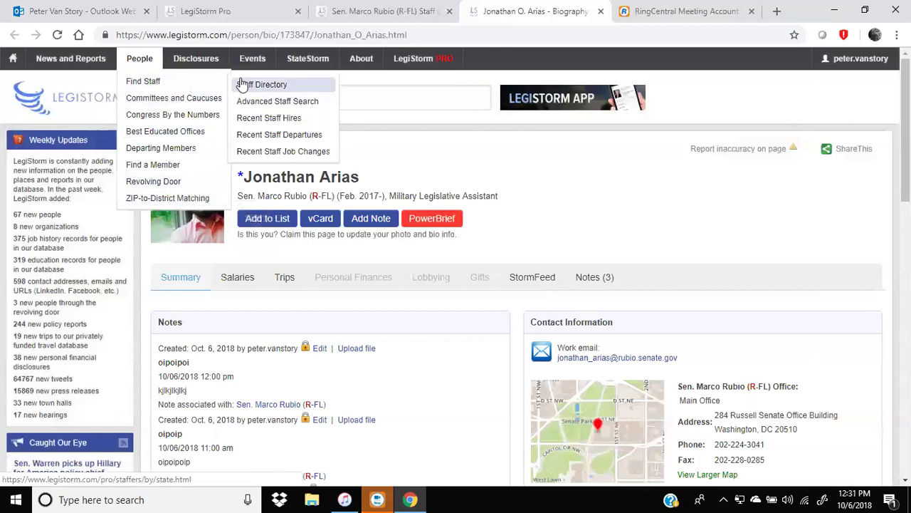
- Run an Advanced Staff Search with Education stanford, House, D.C. offices and Democratic
{"action": "left_click", "coordinate": [279, 106]}
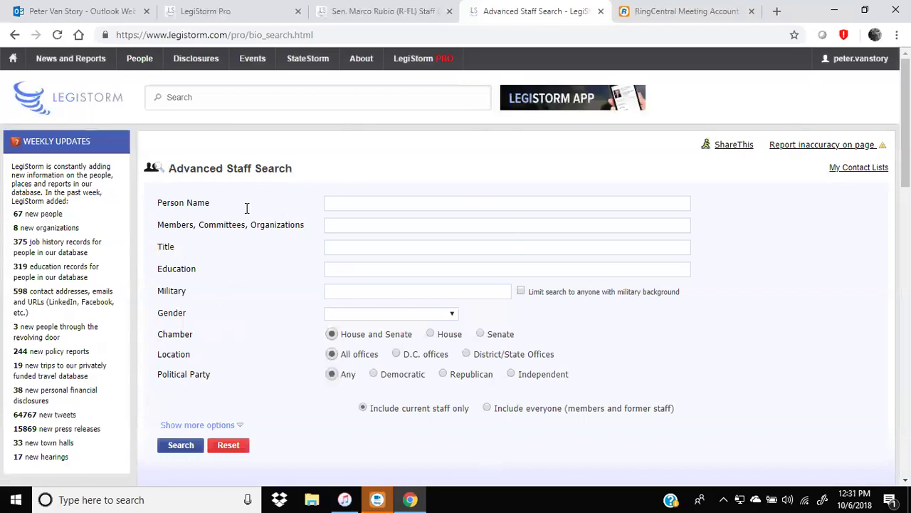
{"action": "left_click", "coordinate": [346, 269]}
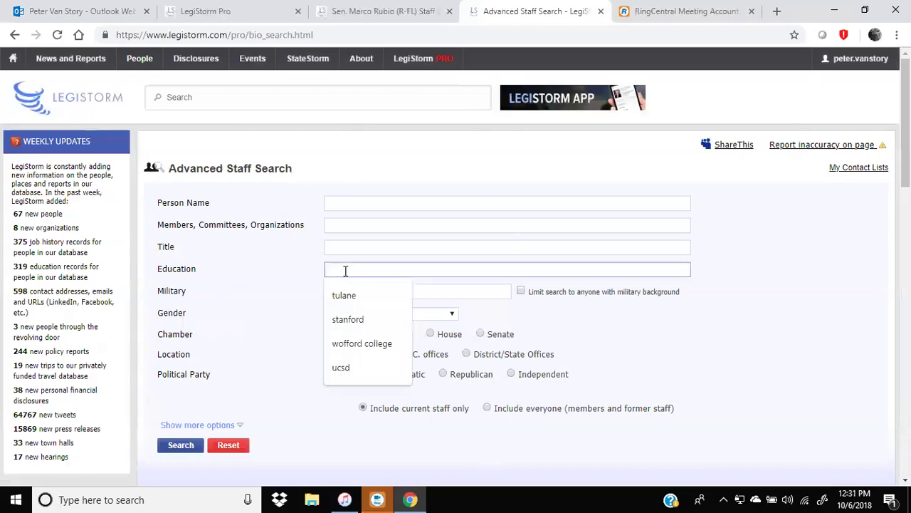
{"action": "left_click", "coordinate": [348, 321]}
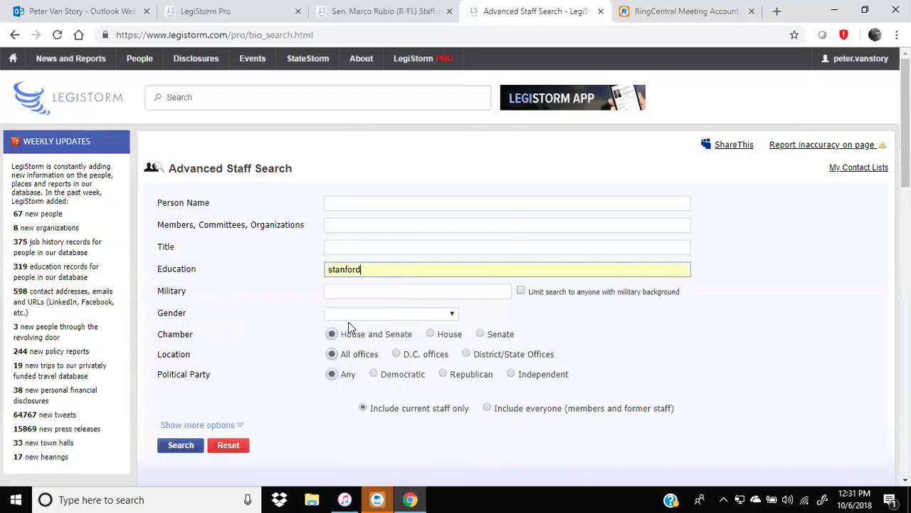
{"action": "left_click", "coordinate": [433, 336]}
{"action": "left_click", "coordinate": [396, 355]}
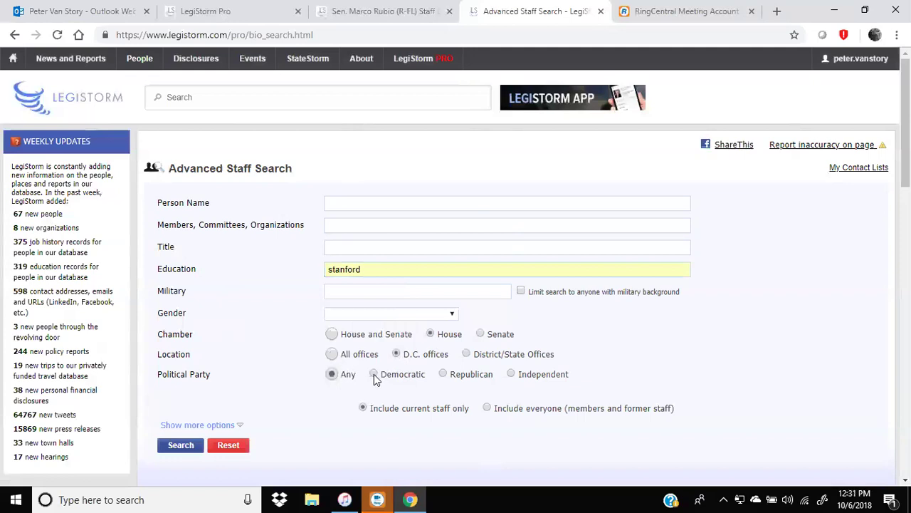
{"action": "left_click", "coordinate": [374, 375]}
{"action": "left_click", "coordinate": [178, 447]}
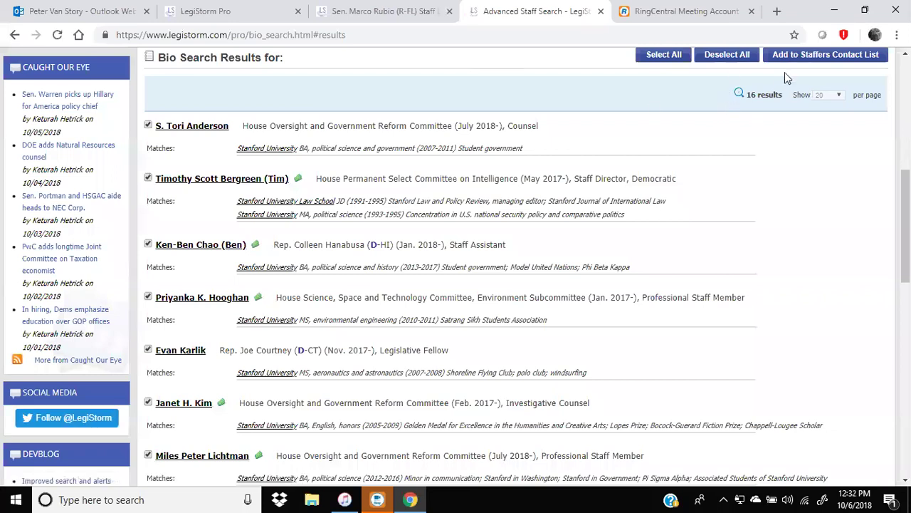
- Start a new contact list for the 16 results, then dismiss it without saving
{"action": "left_click", "coordinate": [799, 56]}
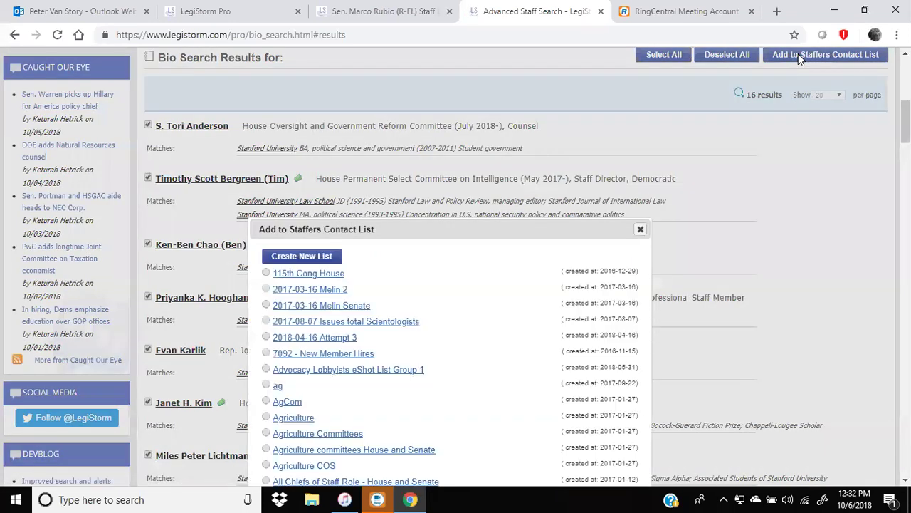
{"action": "left_click", "coordinate": [314, 257]}
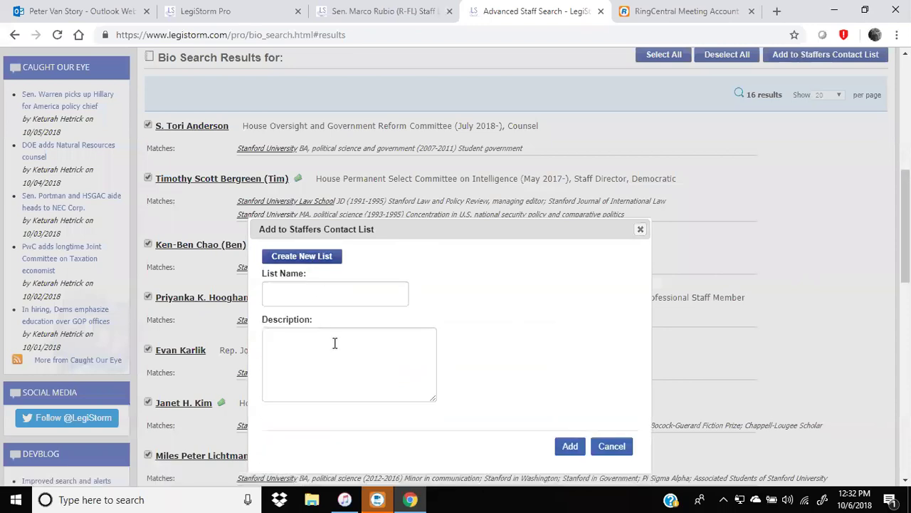
{"action": "left_click", "coordinate": [640, 229]}
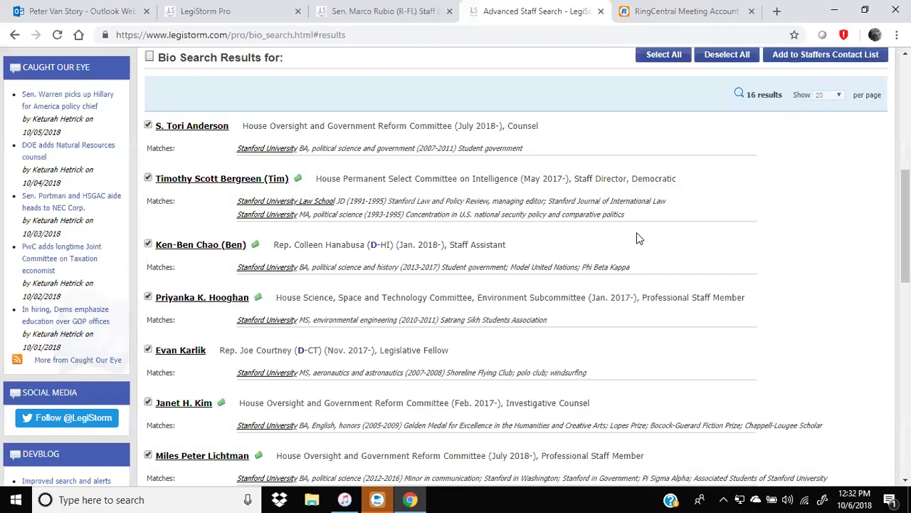
- Reset the criteria and search staff covering Agriculture and Food in California member offices
{"action": "scroll", "coordinate": [516, 263], "scroll_direction": "up", "scroll_amount": 3}
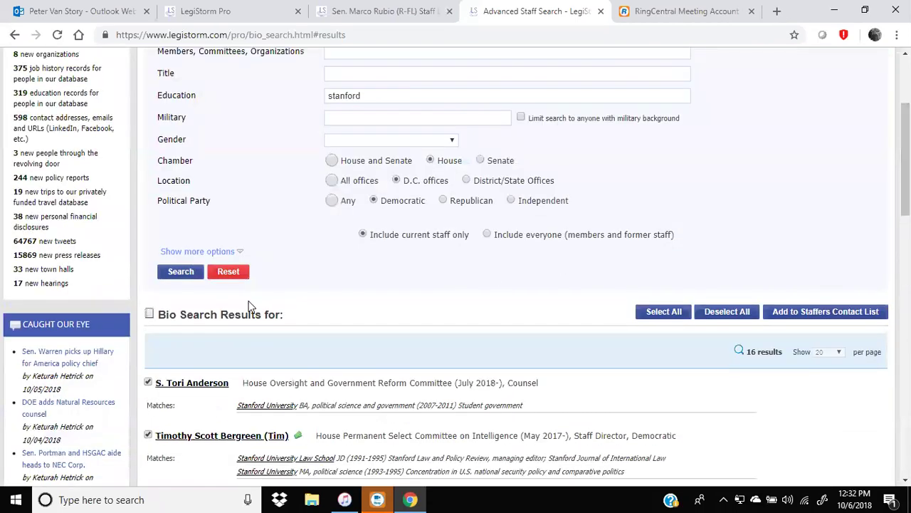
{"action": "left_click", "coordinate": [228, 272]}
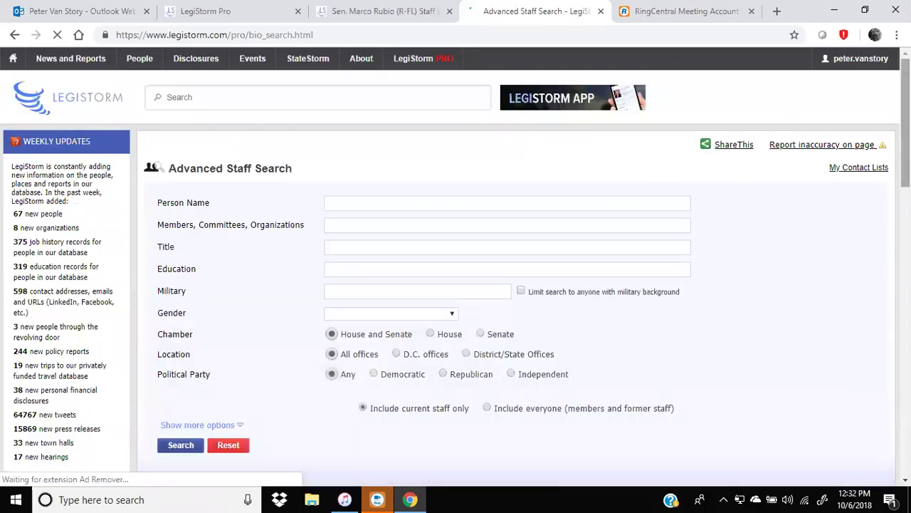
{"action": "scroll", "coordinate": [453, 158], "scroll_direction": "down", "scroll_amount": 3}
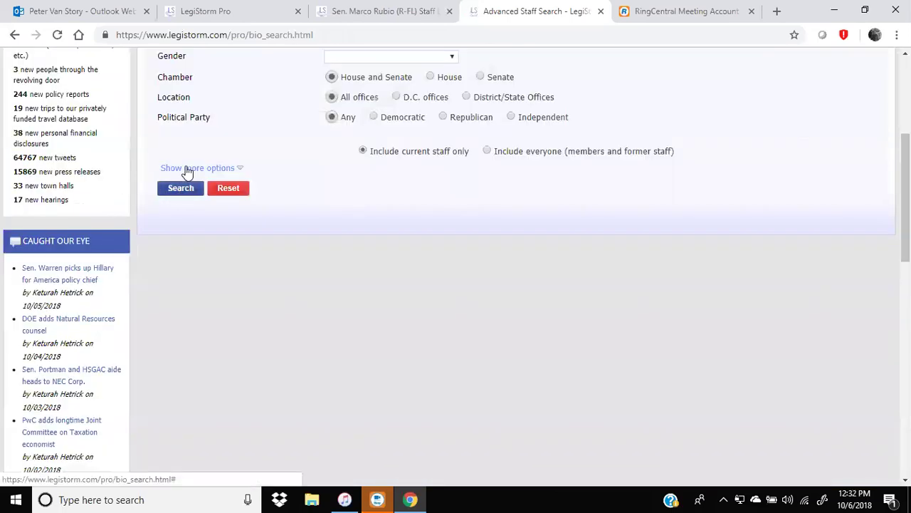
{"action": "left_click", "coordinate": [187, 169]}
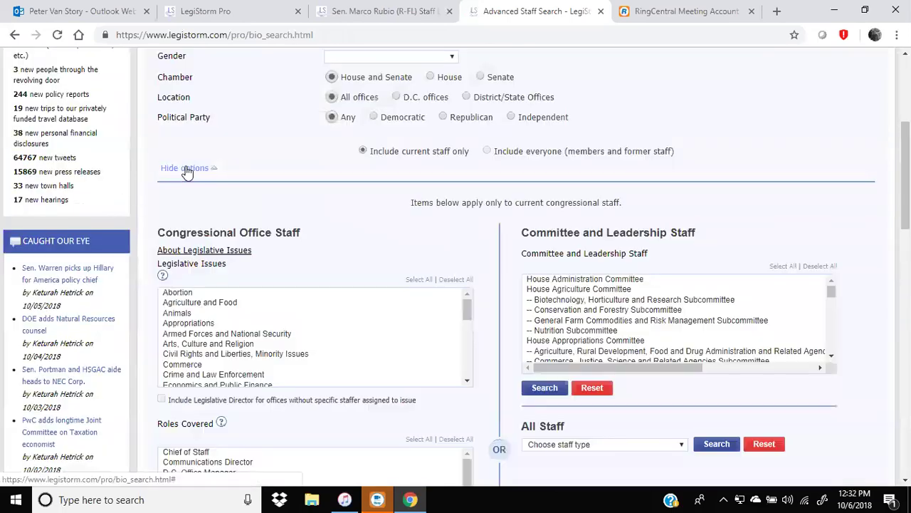
{"action": "left_click", "coordinate": [225, 302]}
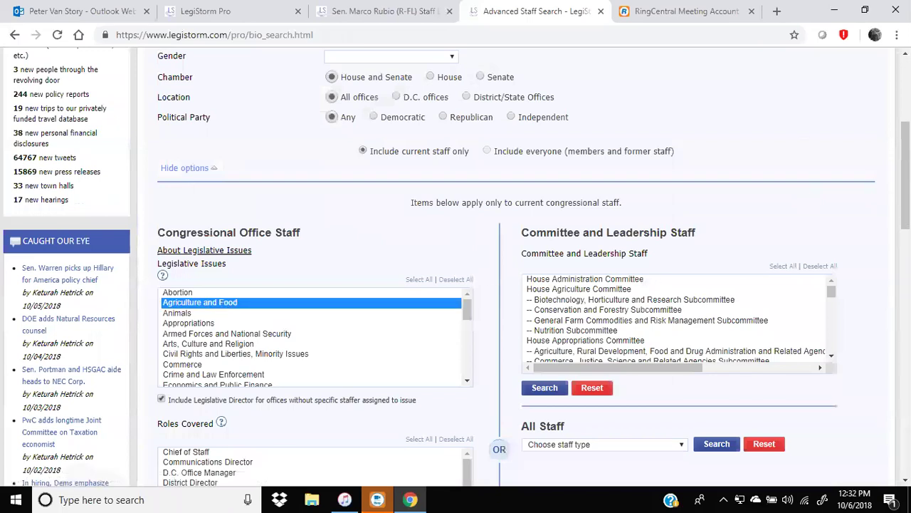
{"action": "left_click_drag", "start_coordinate": [906, 176], "coordinate": [905, 232]}
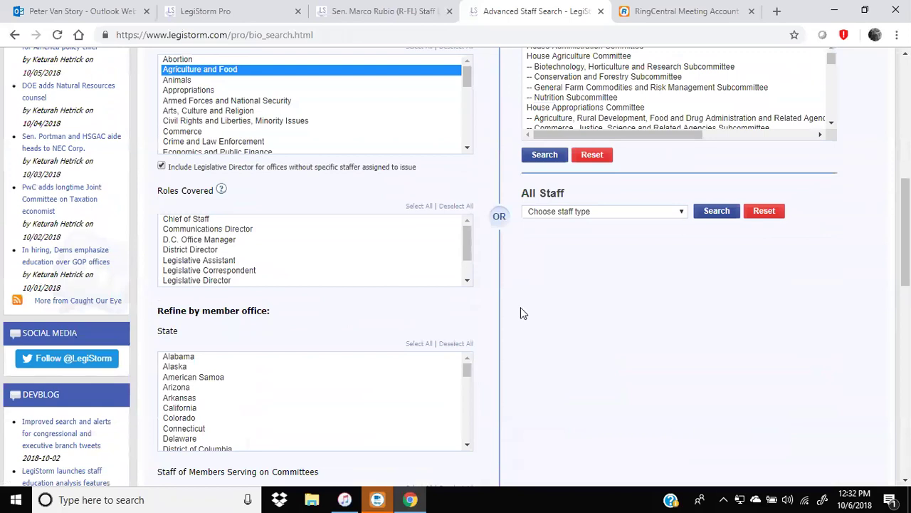
{"action": "left_click", "coordinate": [183, 409]}
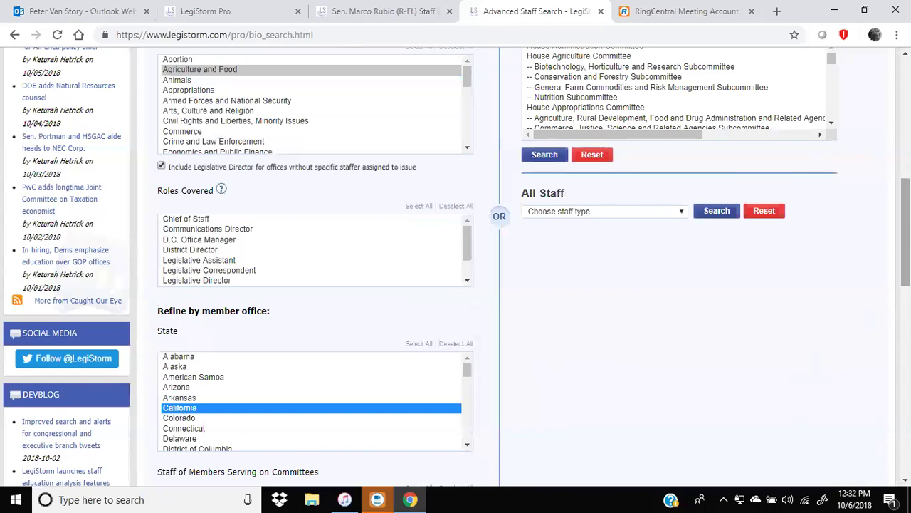
{"action": "scroll", "coordinate": [545, 318], "scroll_direction": "down", "scroll_amount": 10}
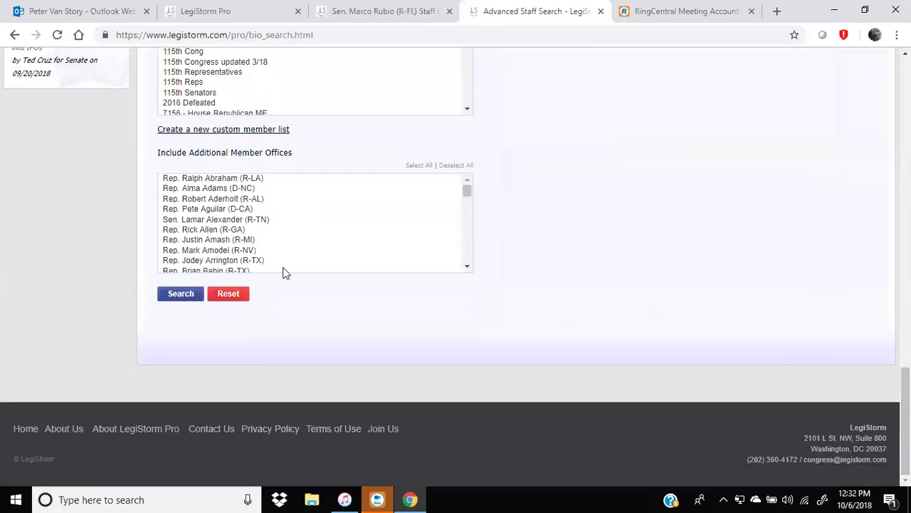
{"action": "left_click", "coordinate": [170, 301]}
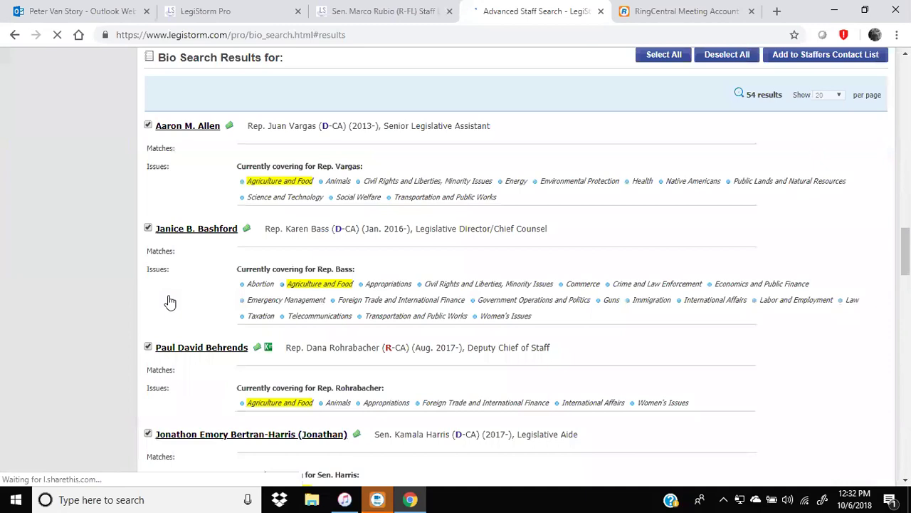
- Begin a new contact list for the 54 results, cancel it, and scroll back to the results
{"action": "left_click", "coordinate": [809, 55]}
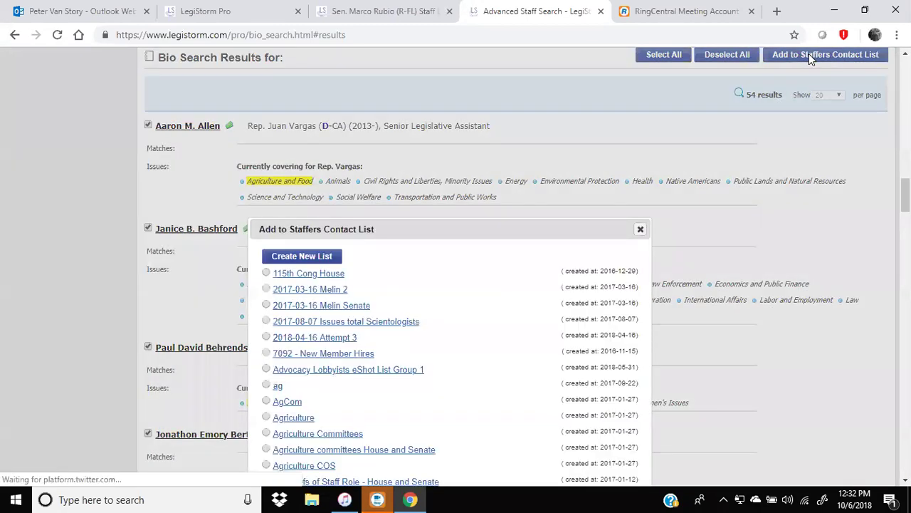
{"action": "left_click", "coordinate": [325, 256]}
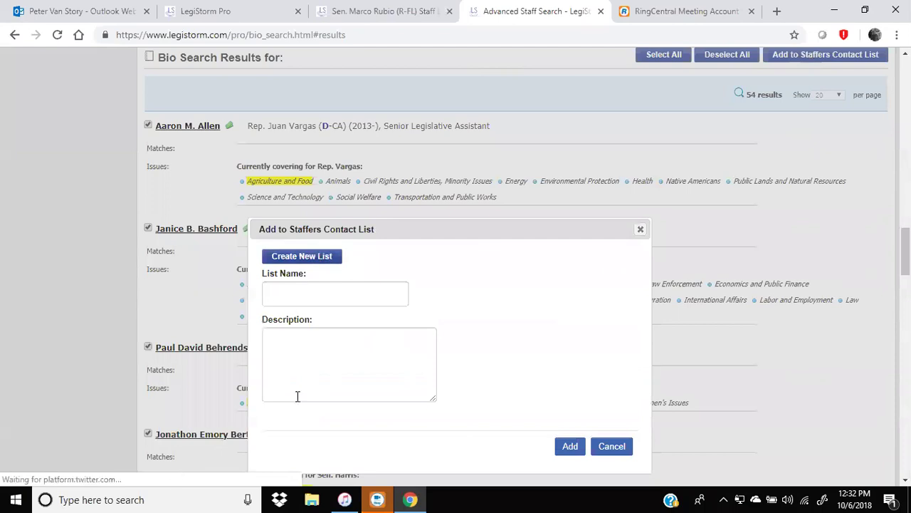
{"action": "left_click", "coordinate": [641, 231]}
{"action": "scroll", "coordinate": [456, 264], "scroll_direction": "up", "scroll_amount": 10}
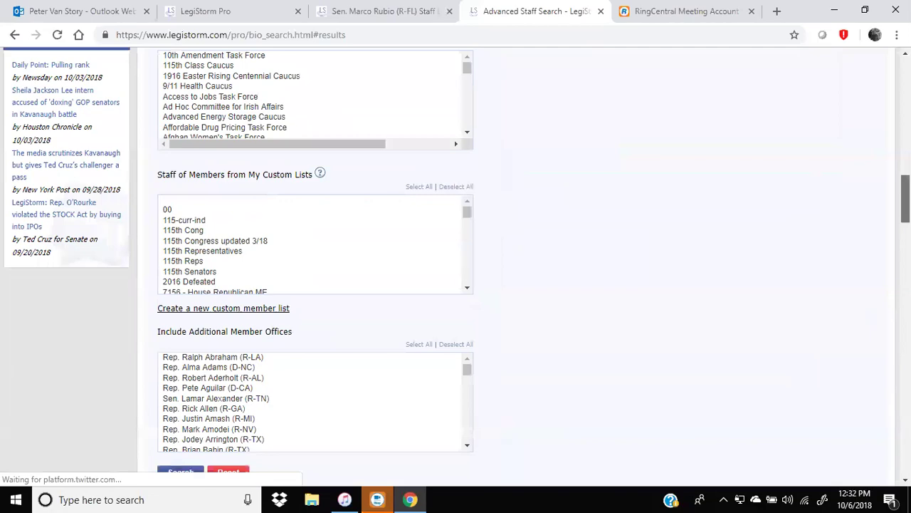
{"action": "scroll", "coordinate": [456, 263], "scroll_direction": "up", "scroll_amount": 12}
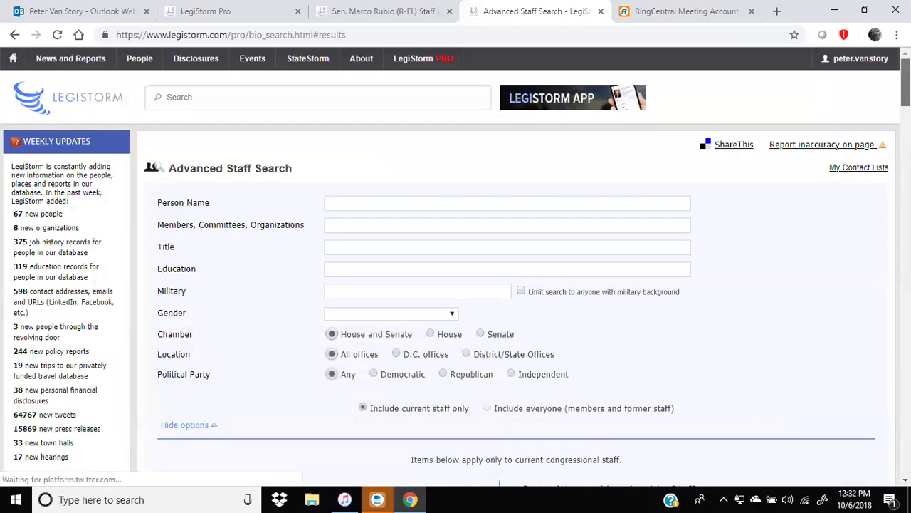
{"action": "scroll", "coordinate": [455, 263], "scroll_direction": "down", "scroll_amount": 1}
{"action": "scroll", "coordinate": [572, 213], "scroll_direction": "down", "scroll_amount": 15}
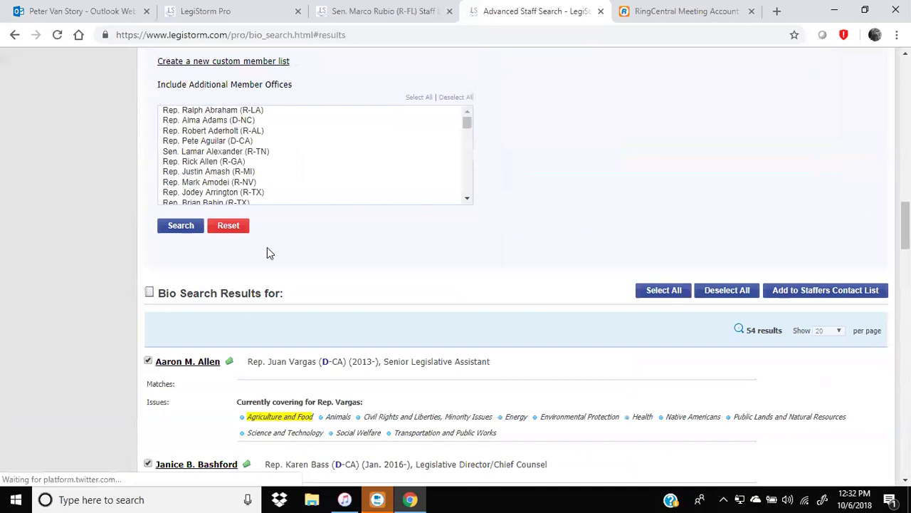
- Reset the form and search for House Administration Committee staff
{"action": "left_click", "coordinate": [223, 228]}
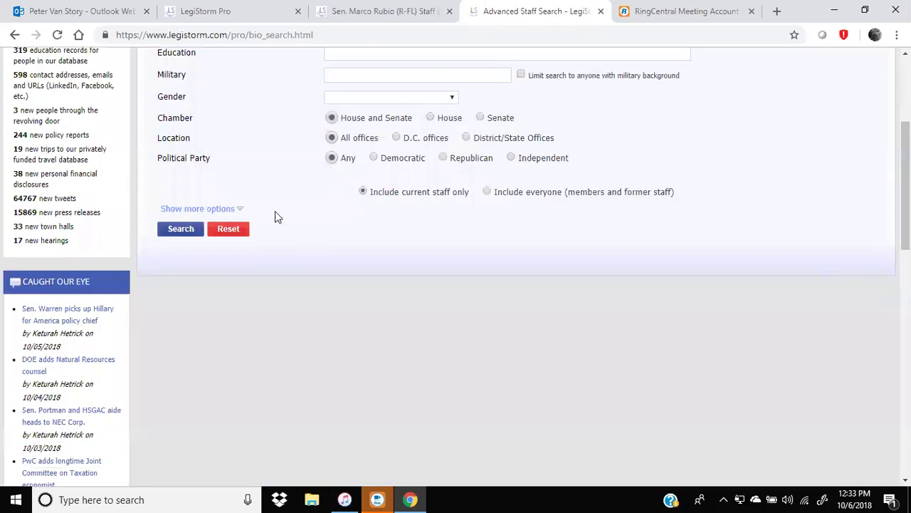
{"action": "left_click", "coordinate": [231, 212]}
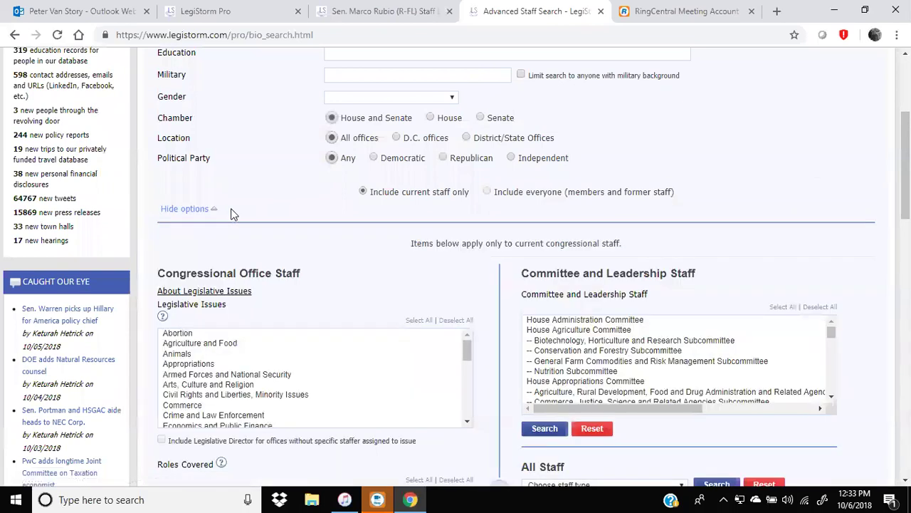
{"action": "left_click", "coordinate": [574, 321]}
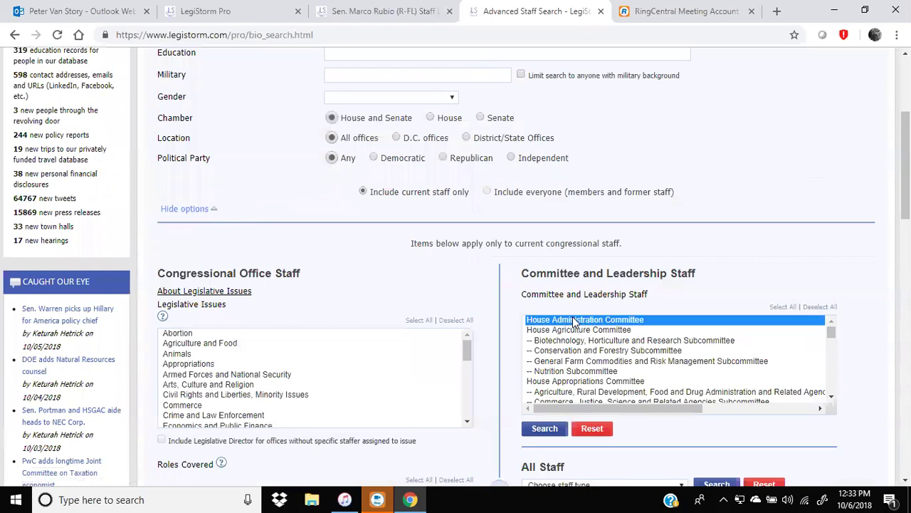
{"action": "left_click", "coordinate": [546, 431]}
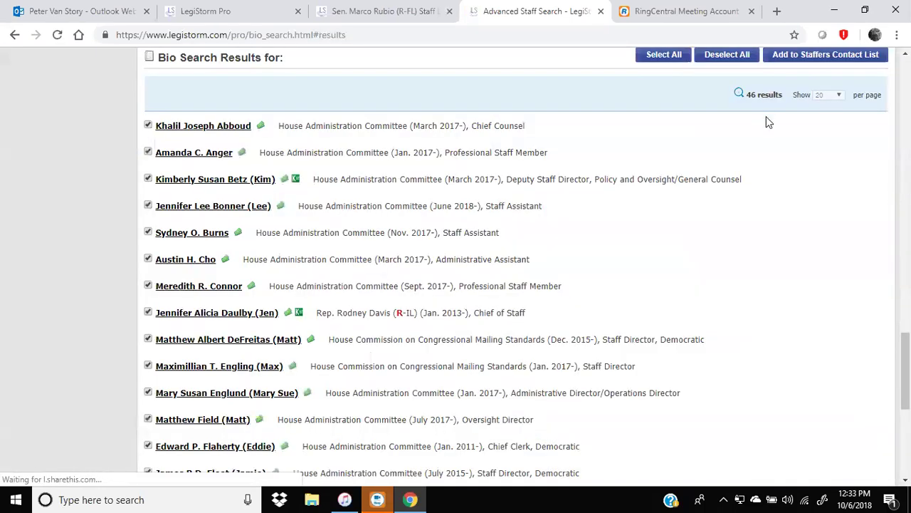
- Begin a new contact list for the 46 staffers, then cancel it and return to the form
{"action": "left_click", "coordinate": [816, 55]}
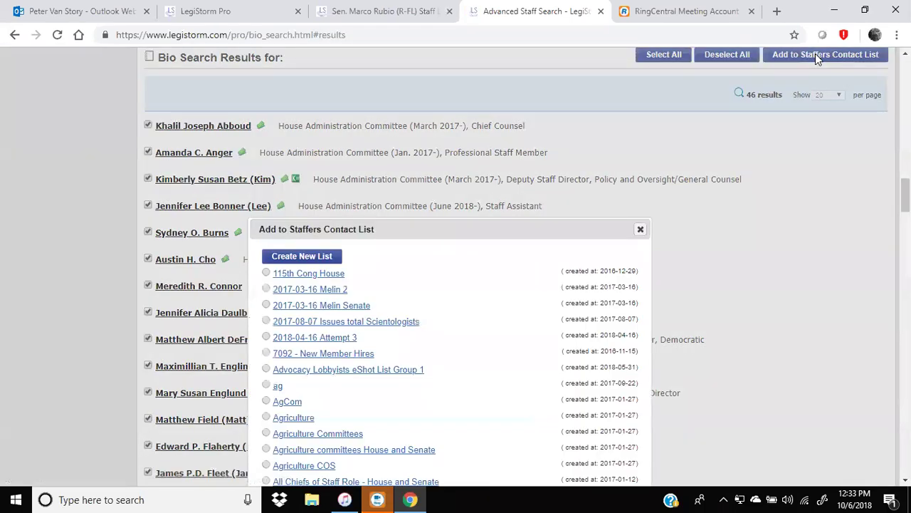
{"action": "left_click", "coordinate": [299, 258]}
{"action": "left_click", "coordinate": [286, 299]}
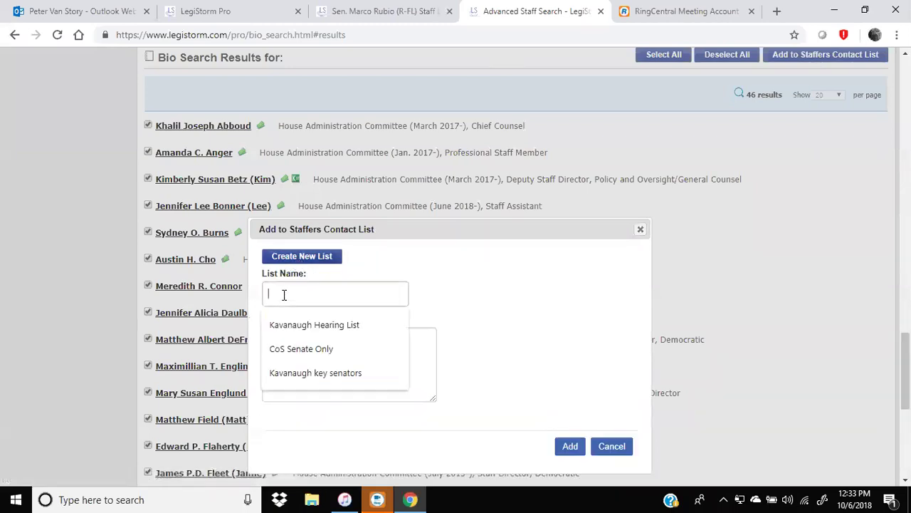
{"action": "left_click", "coordinate": [417, 366]}
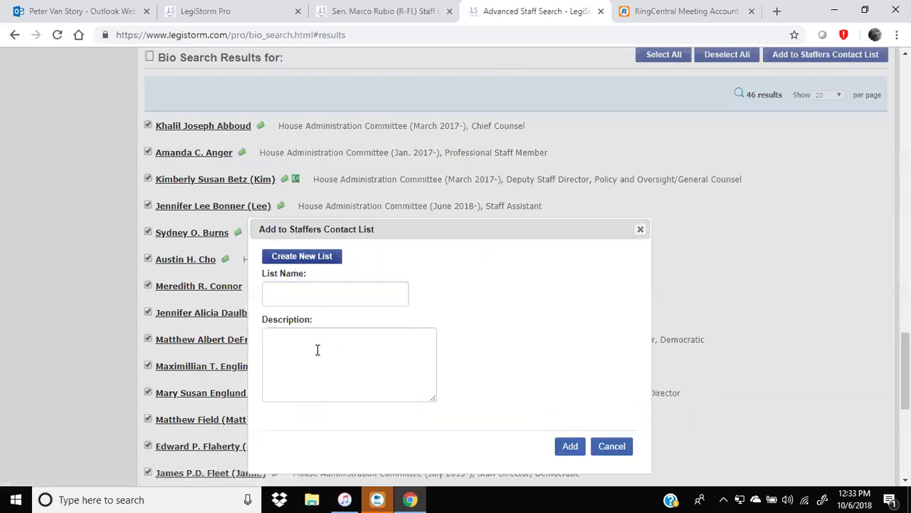
{"action": "left_click", "coordinate": [639, 233]}
{"action": "scroll", "coordinate": [639, 232], "scroll_direction": "up", "scroll_amount": 10}
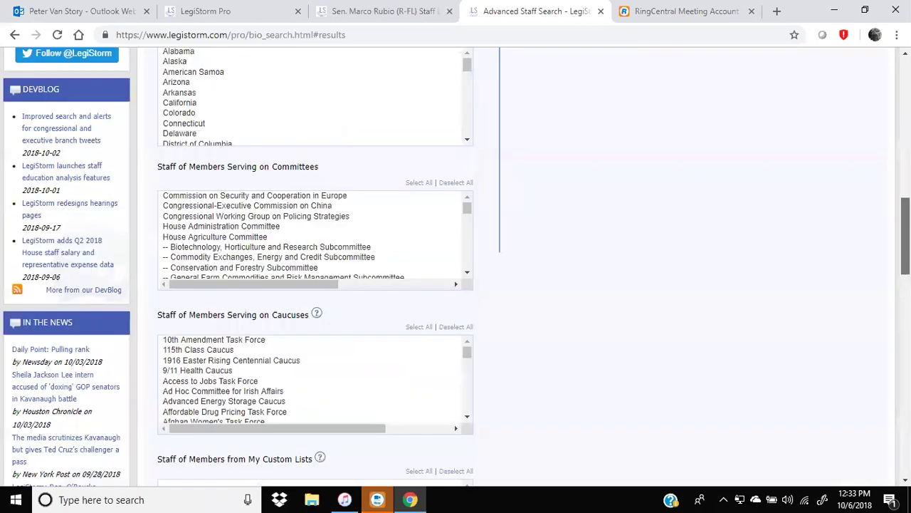
{"action": "scroll", "coordinate": [704, 301], "scroll_direction": "up", "scroll_amount": 10}
{"action": "scroll", "coordinate": [704, 300], "scroll_direction": "down", "scroll_amount": 4}
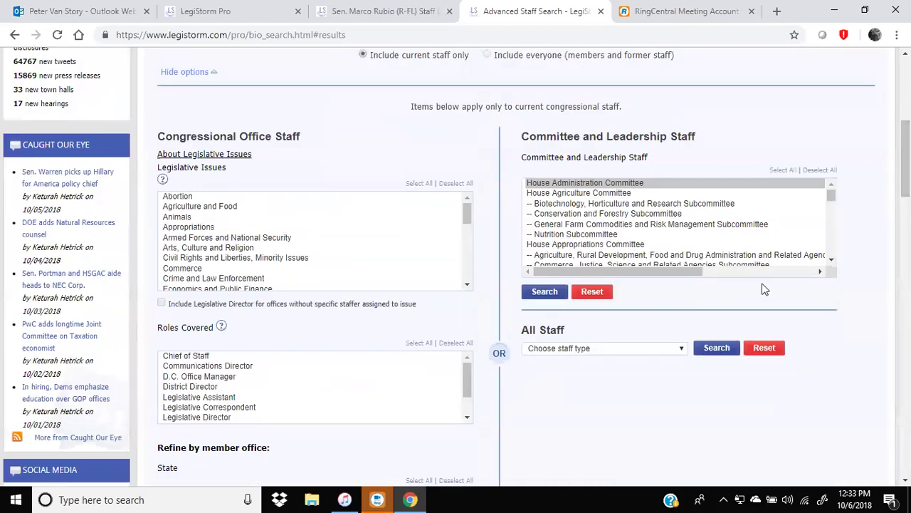
- Reset the form and search All offices for staff with tulane education
{"action": "left_click", "coordinate": [592, 292]}
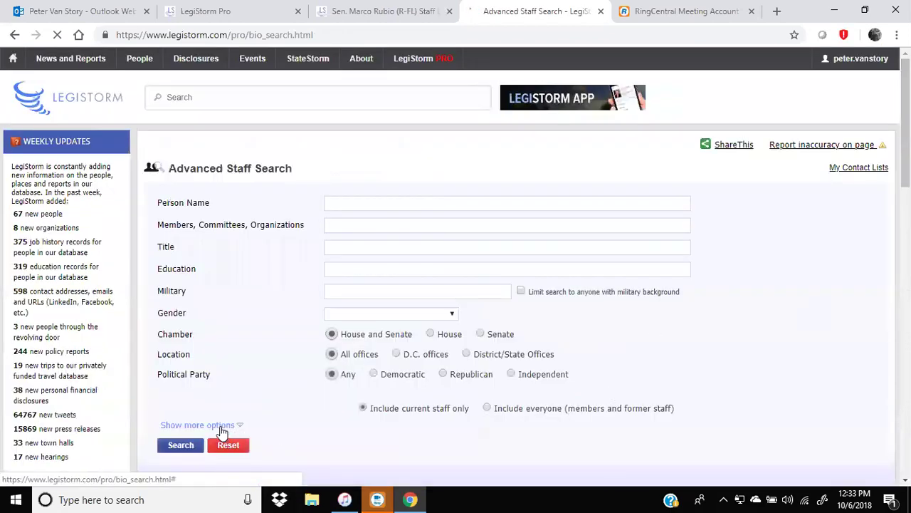
{"action": "left_click", "coordinate": [222, 426]}
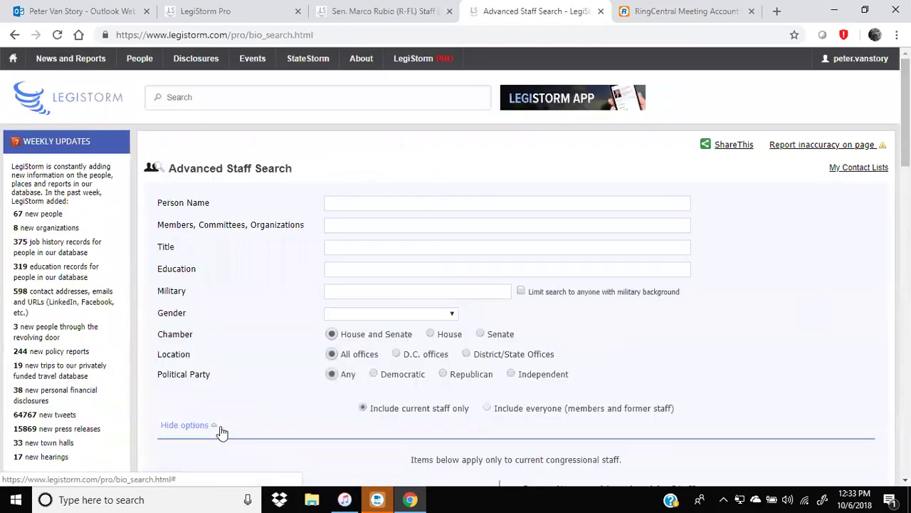
{"action": "left_click", "coordinate": [372, 266]}
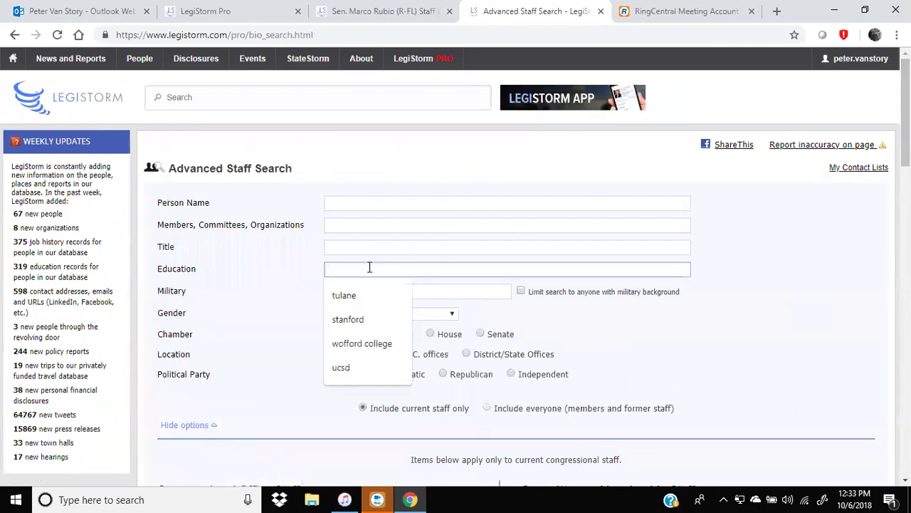
{"action": "left_click", "coordinate": [344, 296]}
{"action": "scroll", "coordinate": [456, 266], "scroll_direction": "down", "scroll_amount": 5}
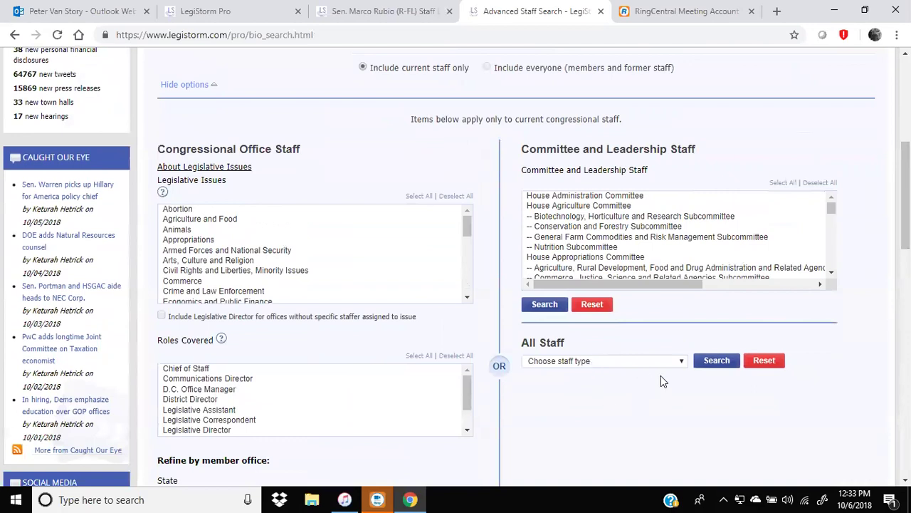
{"action": "left_click", "coordinate": [683, 362]}
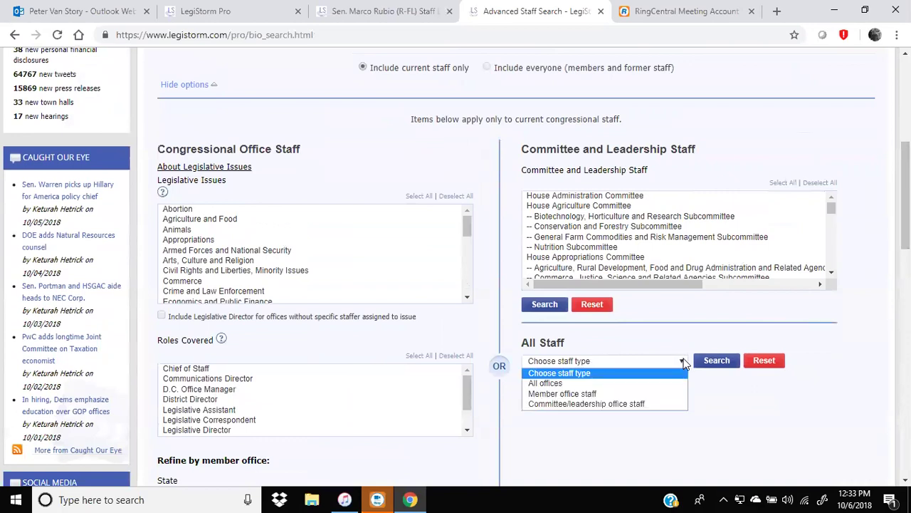
{"action": "left_click", "coordinate": [563, 383]}
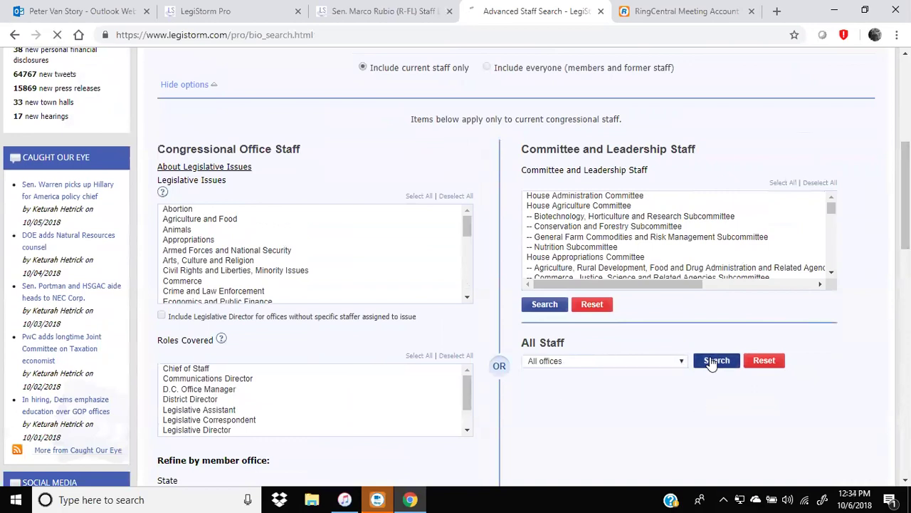
{"action": "left_click", "coordinate": [713, 362]}
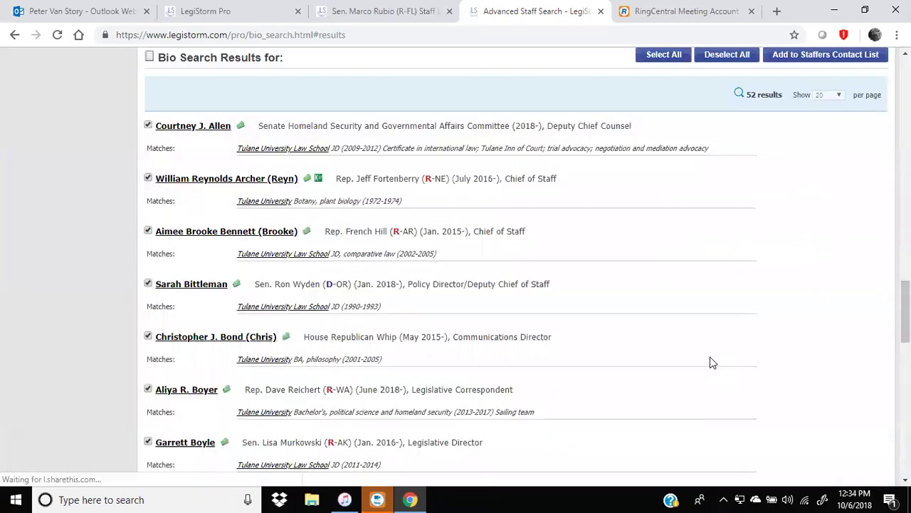
- Begin a new contact list for the 52 results, then cancel it and scroll over the form
{"action": "left_click", "coordinate": [824, 53]}
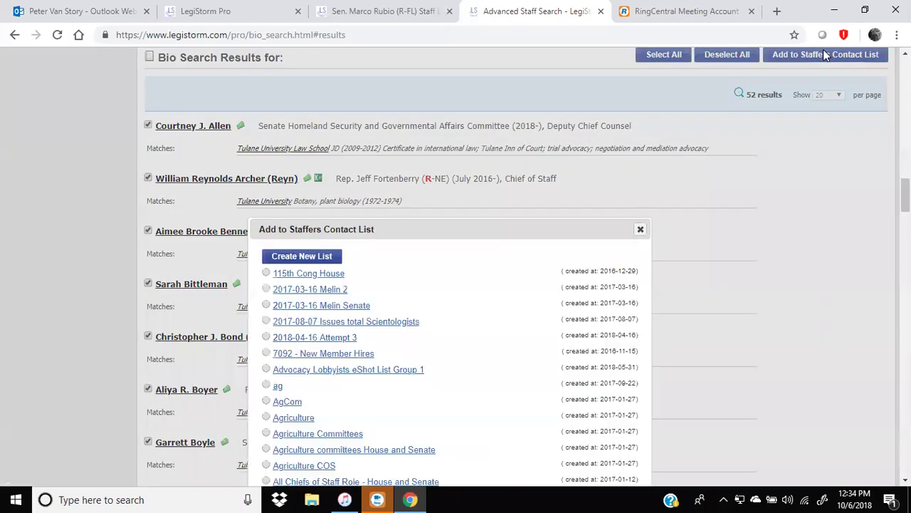
{"action": "left_click", "coordinate": [302, 258]}
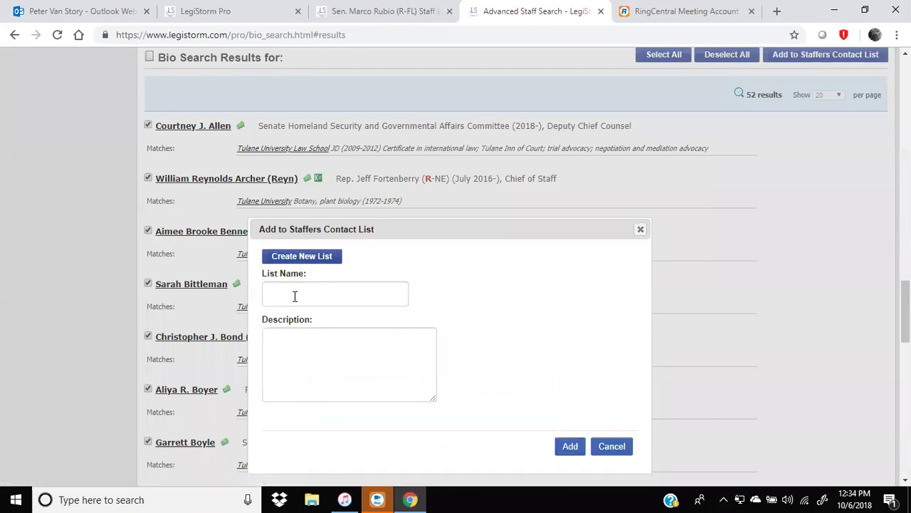
{"action": "left_click", "coordinate": [295, 296]}
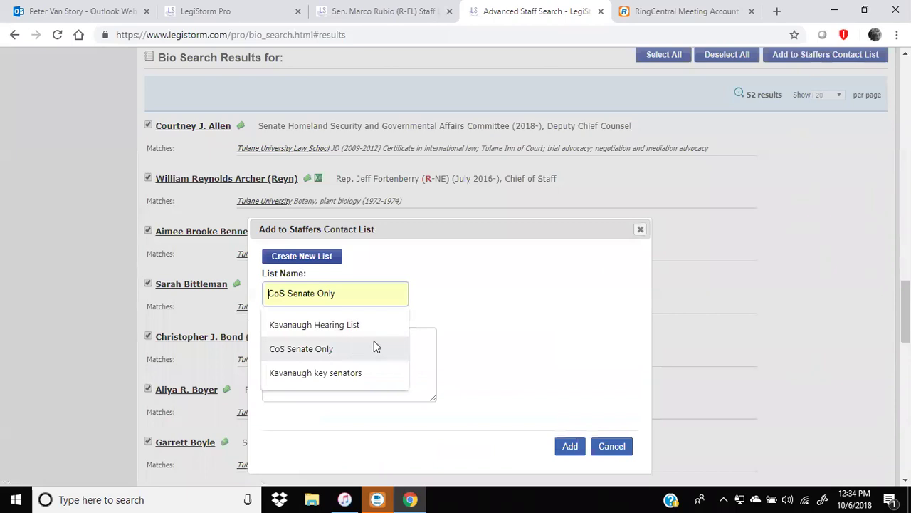
{"action": "left_click", "coordinate": [566, 301]}
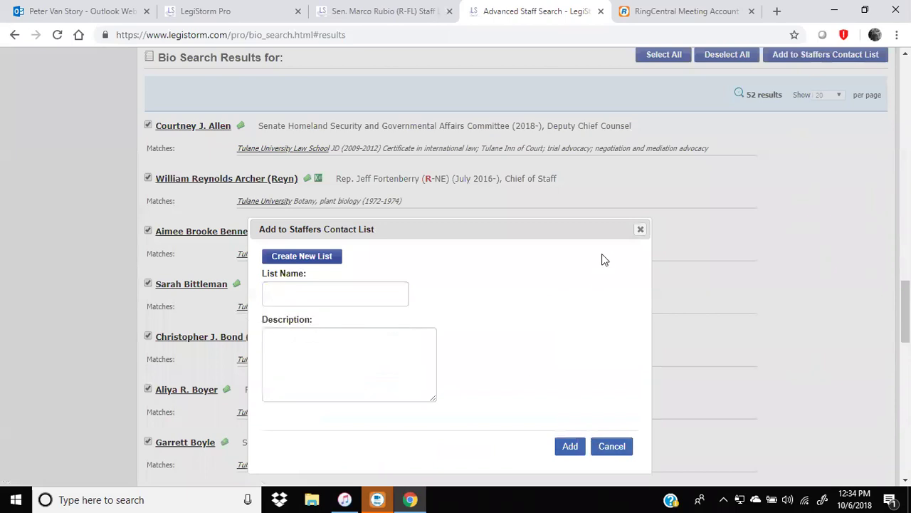
{"action": "left_click", "coordinate": [641, 231]}
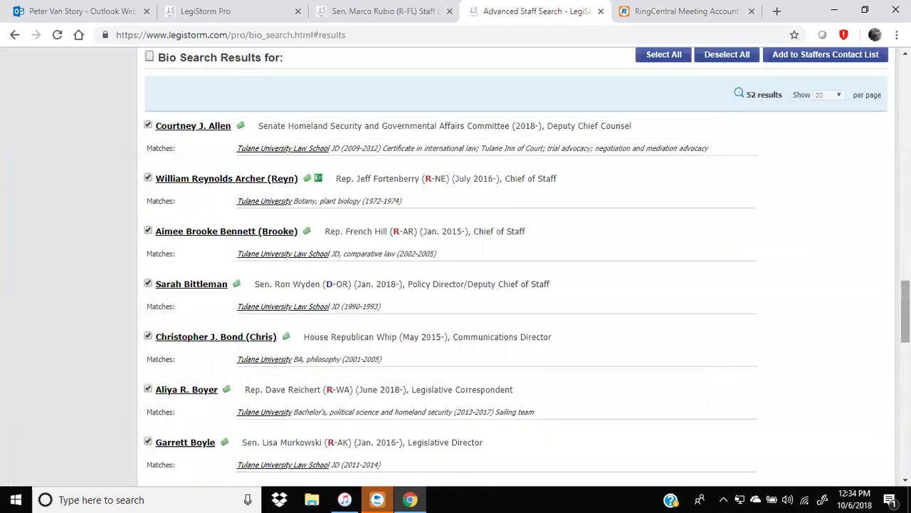
{"action": "scroll", "coordinate": [667, 226], "scroll_direction": "up", "scroll_amount": 10}
{"action": "scroll", "coordinate": [668, 227], "scroll_direction": "up", "scroll_amount": 5}
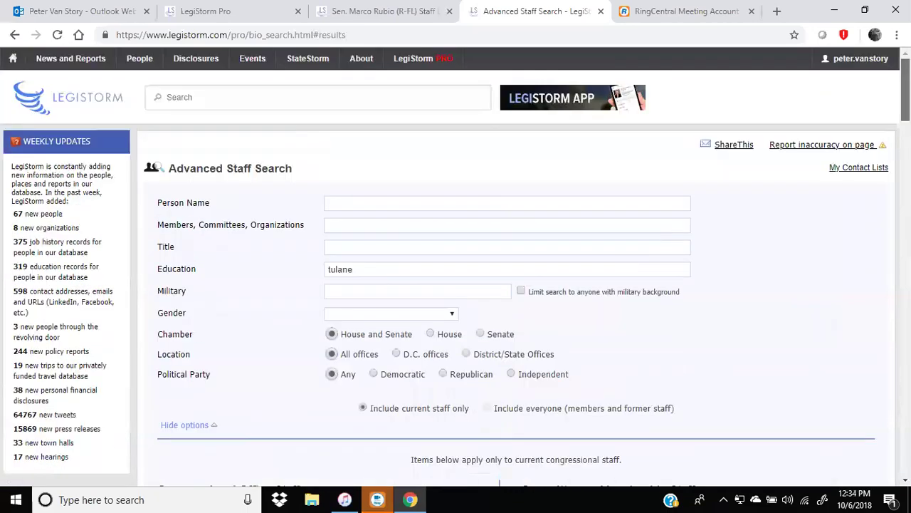
{"action": "scroll", "coordinate": [668, 226], "scroll_direction": "down", "scroll_amount": 8}
{"action": "scroll", "coordinate": [668, 227], "scroll_direction": "up", "scroll_amount": 3}
{"action": "scroll", "coordinate": [667, 226], "scroll_direction": "down", "scroll_amount": 2}
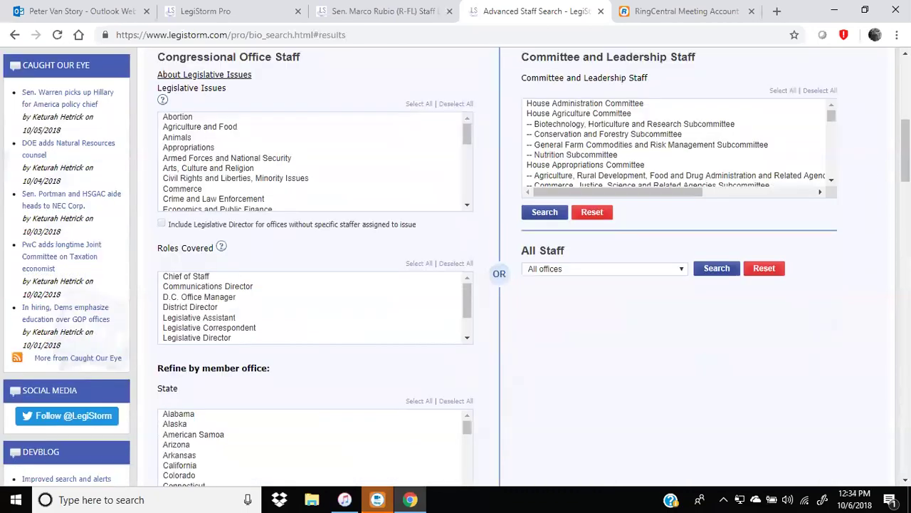
- Clear the form and go to the full-text search of congressional expenses
{"action": "left_click", "coordinate": [764, 268]}
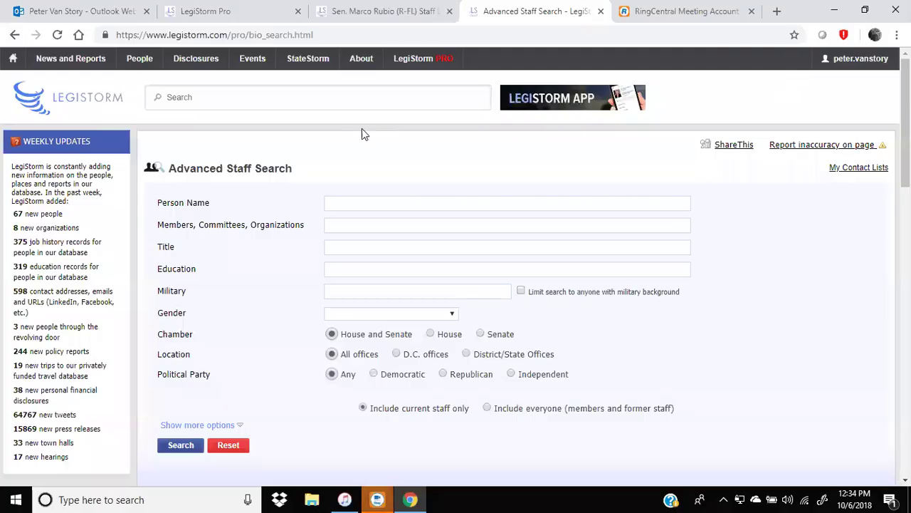
{"action": "mouse_move", "coordinate": [194, 58]}
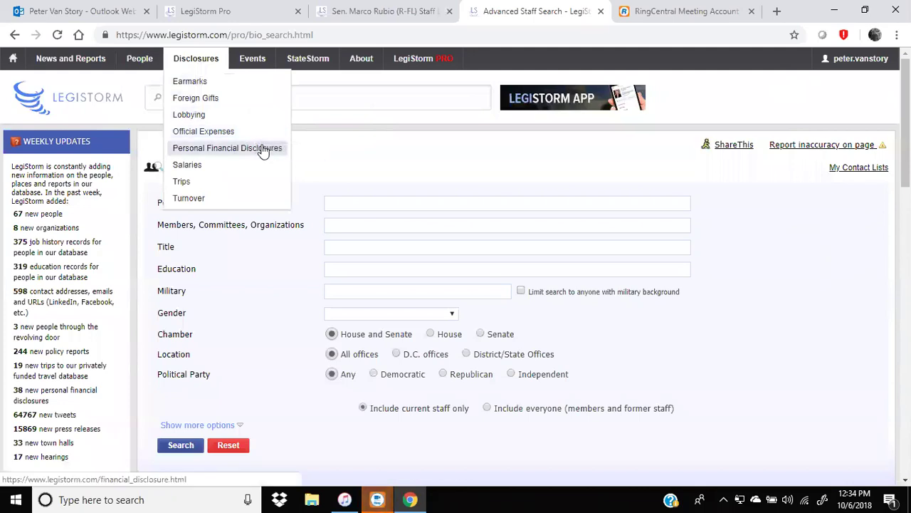
{"action": "mouse_move", "coordinate": [261, 184]}
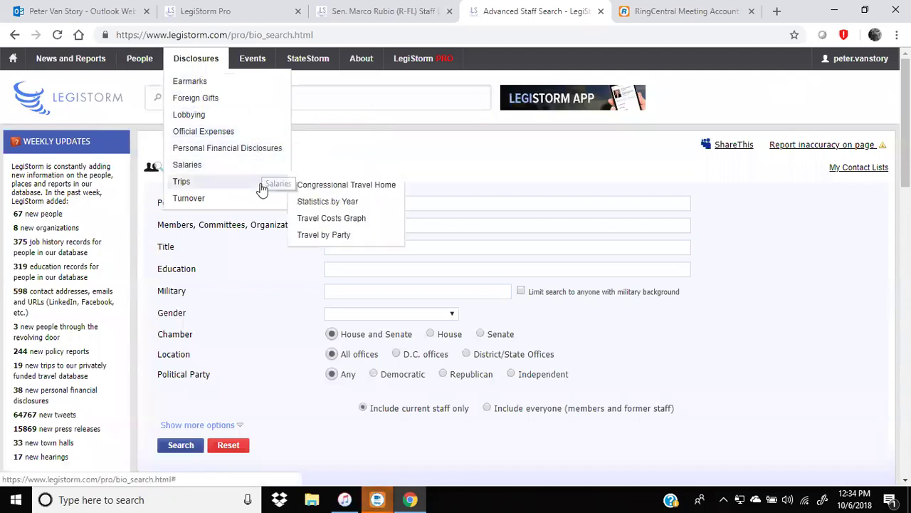
{"action": "left_click", "coordinate": [197, 135]}
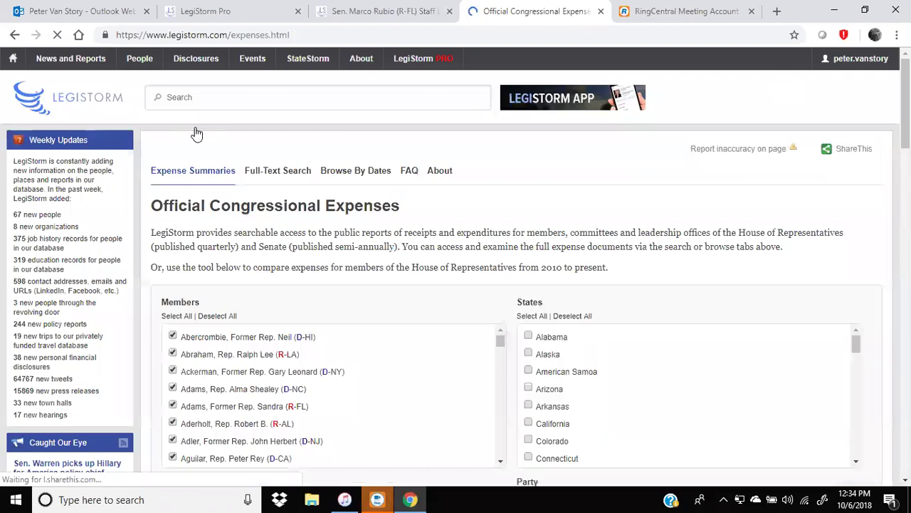
{"action": "left_click", "coordinate": [285, 177]}
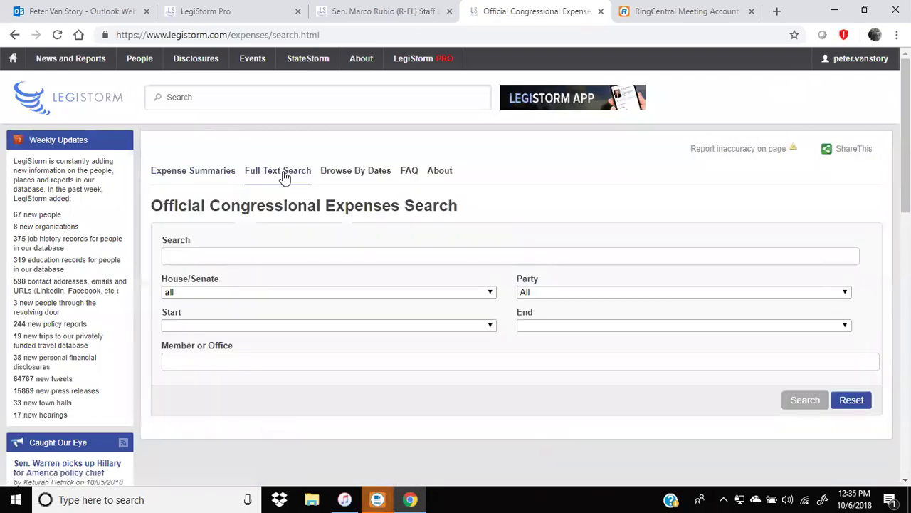
- Search Senate expenses for 'iconstituent' and scroll through the results
{"action": "left_click", "coordinate": [237, 257]}
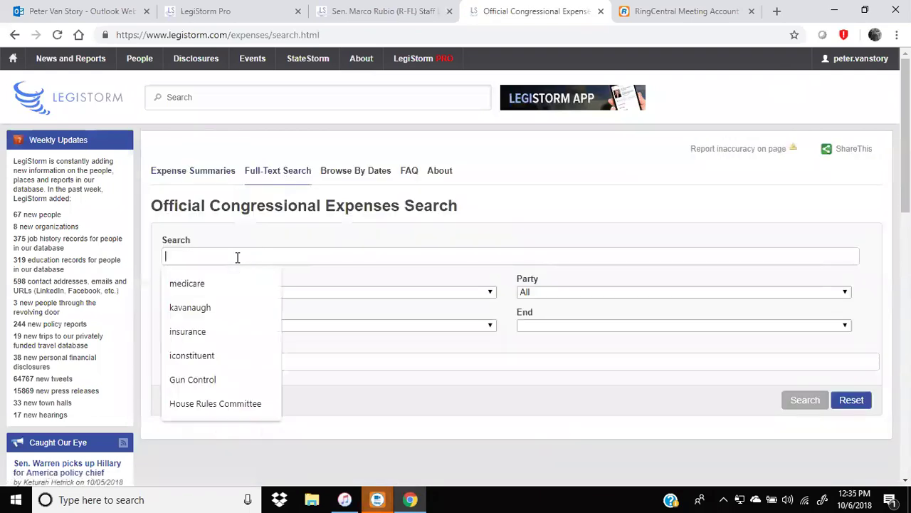
{"action": "left_click", "coordinate": [204, 356]}
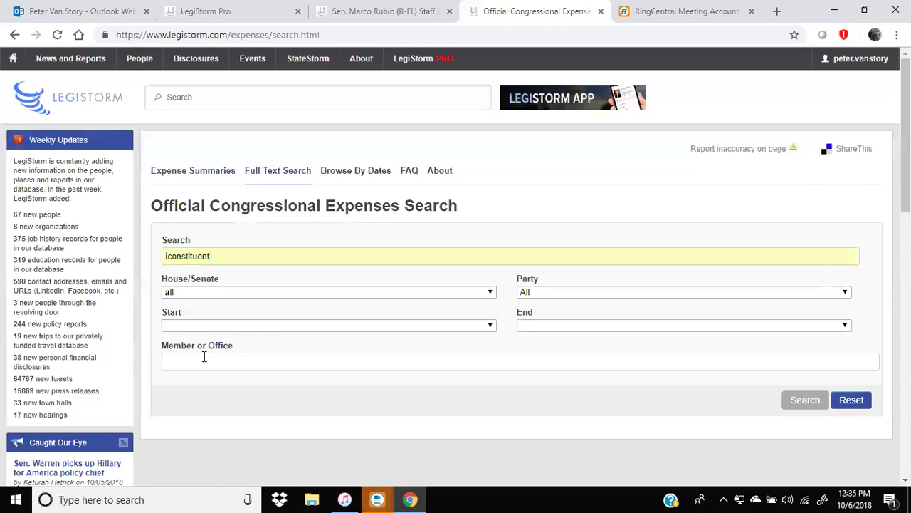
{"action": "left_click", "coordinate": [490, 292]}
{"action": "left_click", "coordinate": [184, 327]}
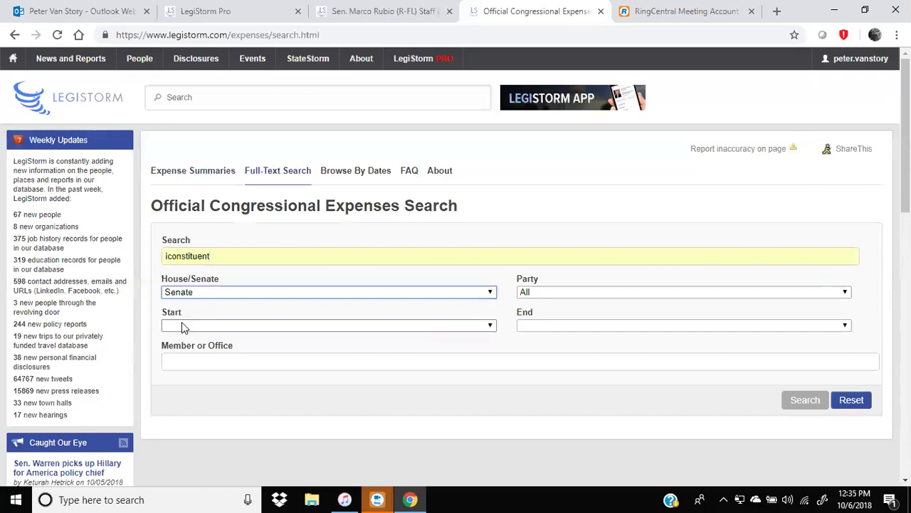
{"action": "left_click", "coordinate": [806, 402]}
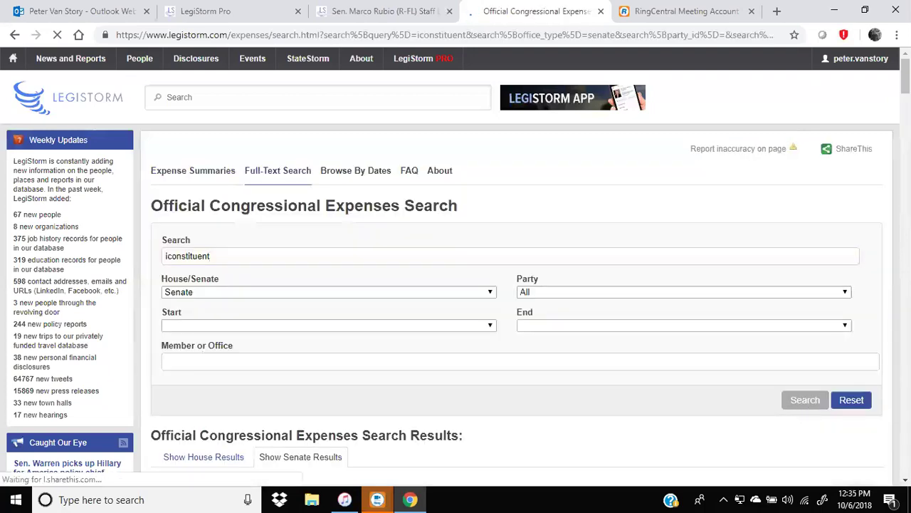
{"action": "scroll", "coordinate": [456, 270], "scroll_direction": "down", "scroll_amount": 2}
{"action": "scroll", "coordinate": [499, 270], "scroll_direction": "down", "scroll_amount": 3}
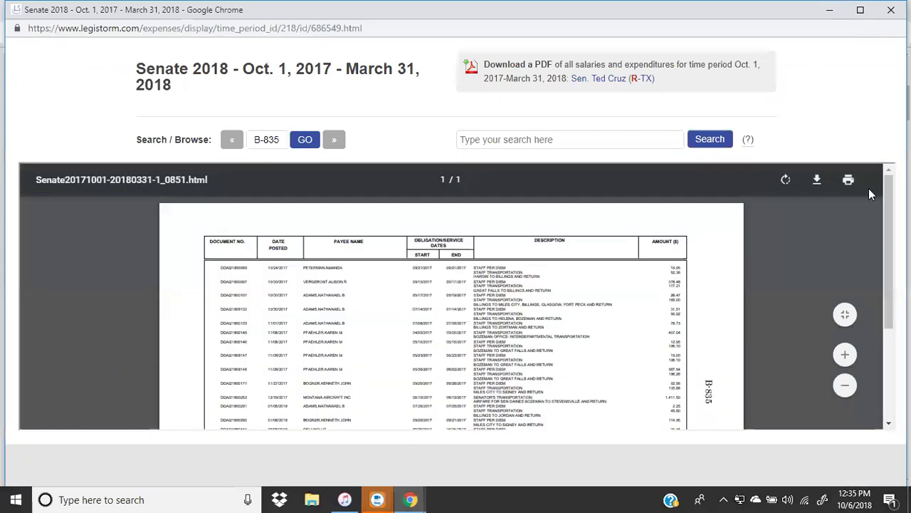
- Zoom into the Senate expense page and highlight the ICONSTITUENT payee and its amount
{"action": "left_click", "coordinate": [846, 354]}
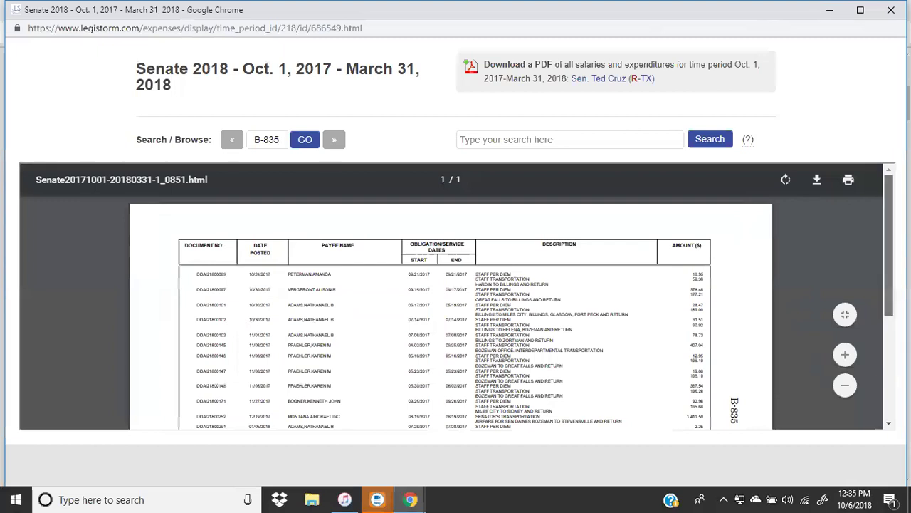
{"action": "left_click_drag", "start_coordinate": [889, 200], "coordinate": [889, 292]}
{"action": "left_click_drag", "start_coordinate": [322, 369], "coordinate": [289, 371]}
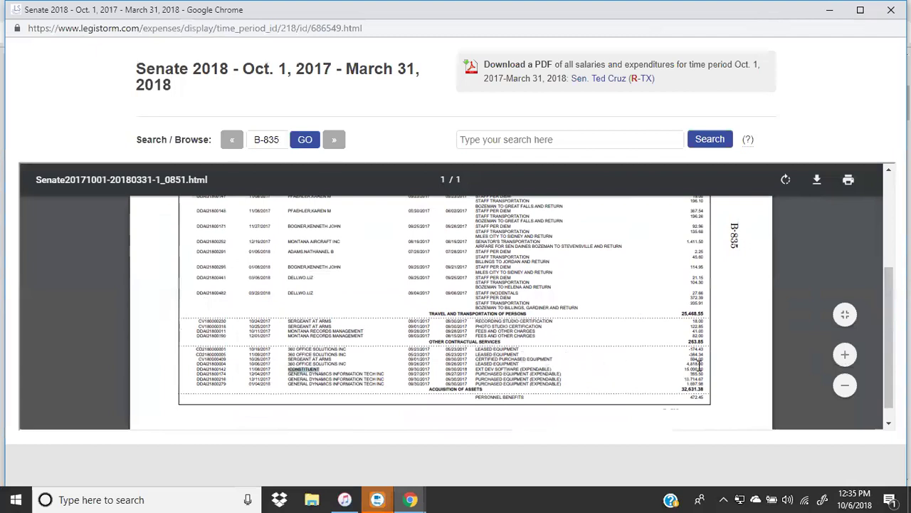
{"action": "left_click_drag", "start_coordinate": [705, 369], "coordinate": [686, 368]}
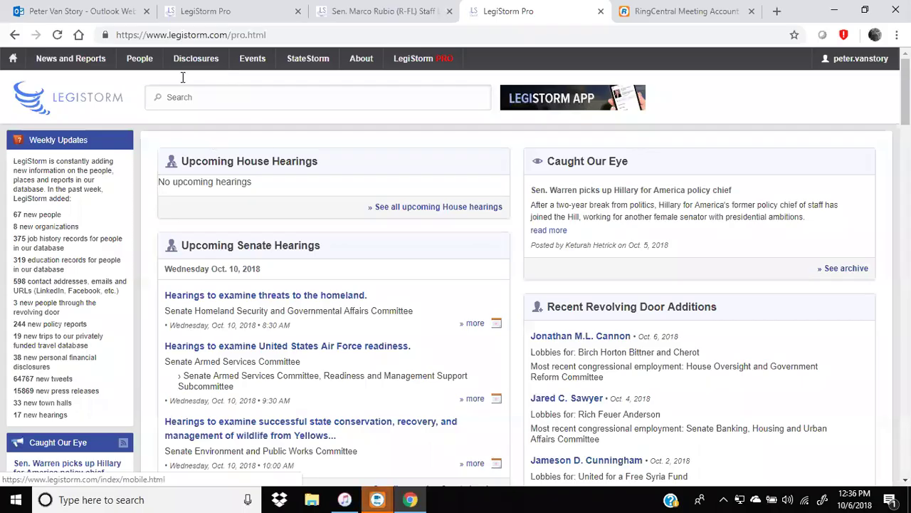
- Open Salary Disclosures, view salary rates By Position, and scroll to the aggregate results
{"action": "mouse_move", "coordinate": [181, 64]}
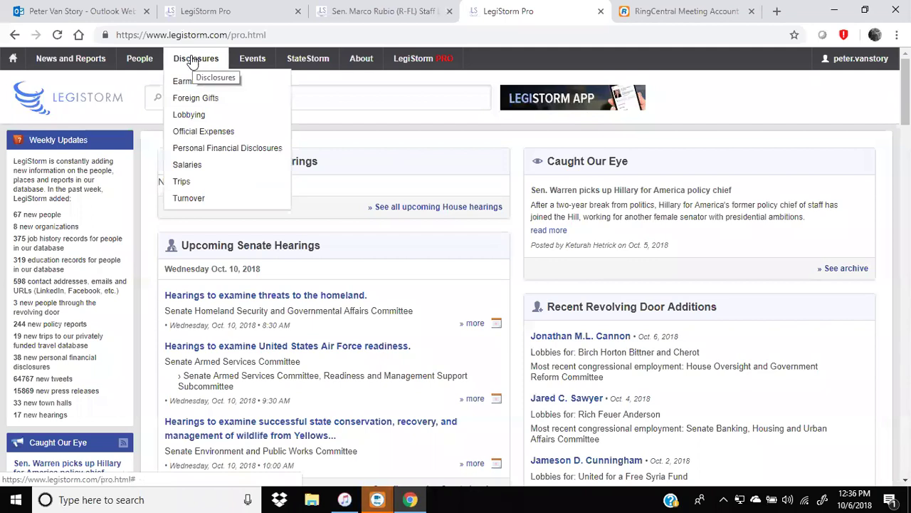
{"action": "mouse_move", "coordinate": [187, 167]}
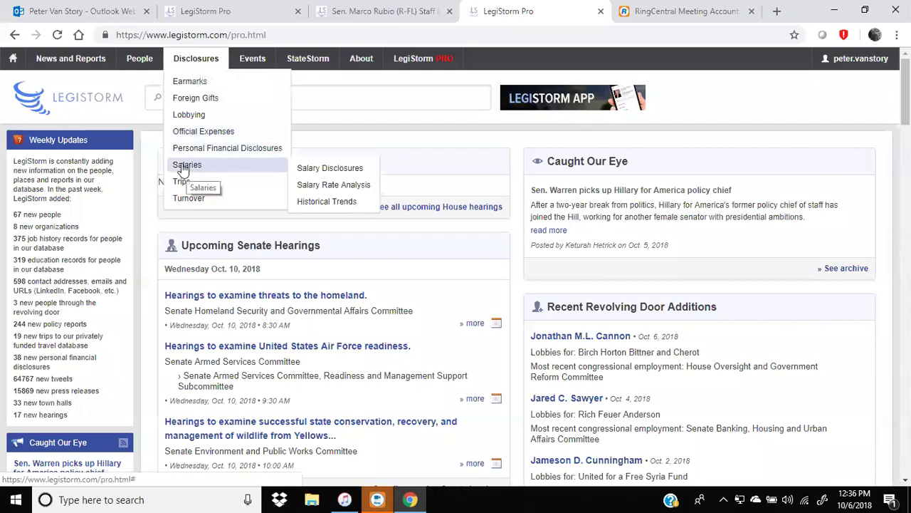
{"action": "left_click", "coordinate": [313, 168]}
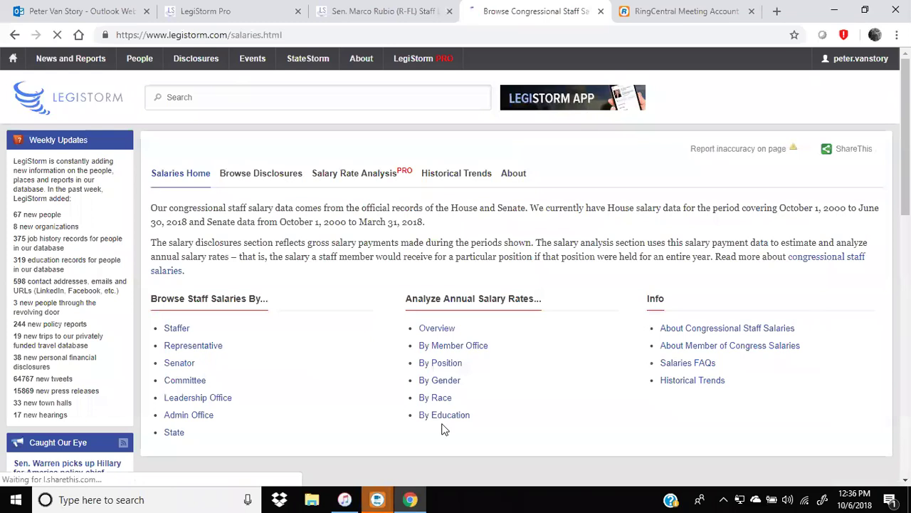
{"action": "left_click", "coordinate": [442, 364]}
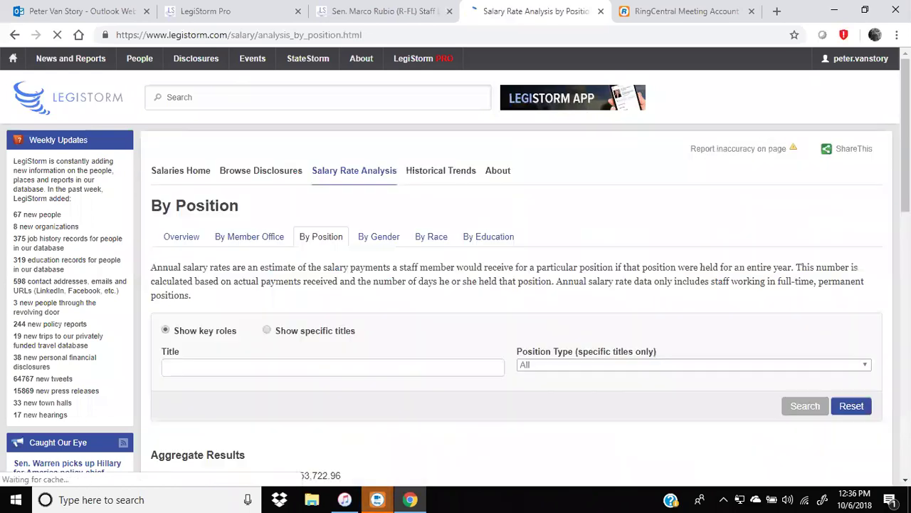
{"action": "scroll", "coordinate": [516, 285], "scroll_direction": "down", "scroll_amount": 5}
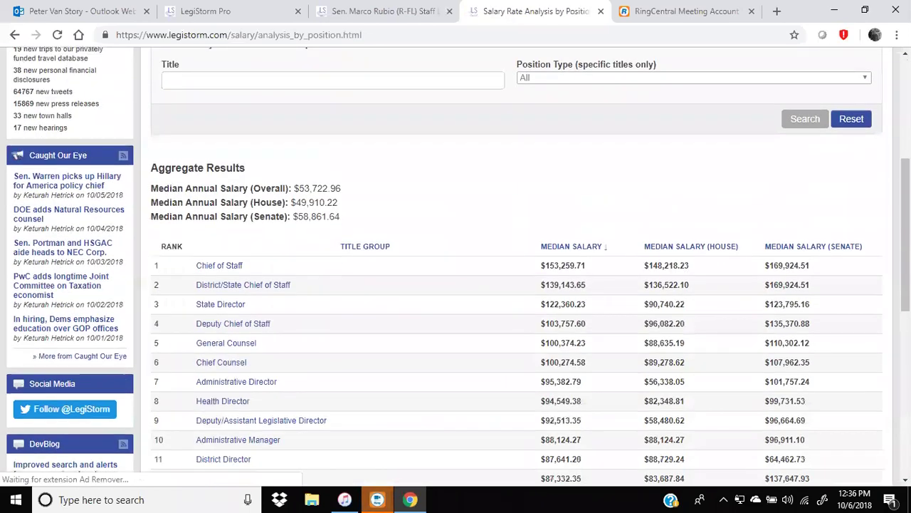
{"action": "scroll", "coordinate": [517, 328], "scroll_direction": "down", "scroll_amount": 1}
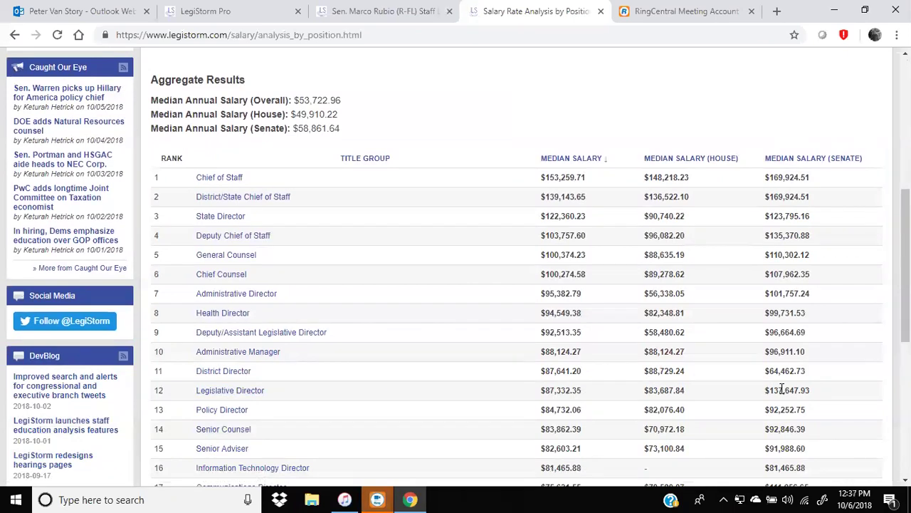
- Open the Legislative Director salary details and re-analyze them for the Senate only
{"action": "left_click", "coordinate": [221, 393]}
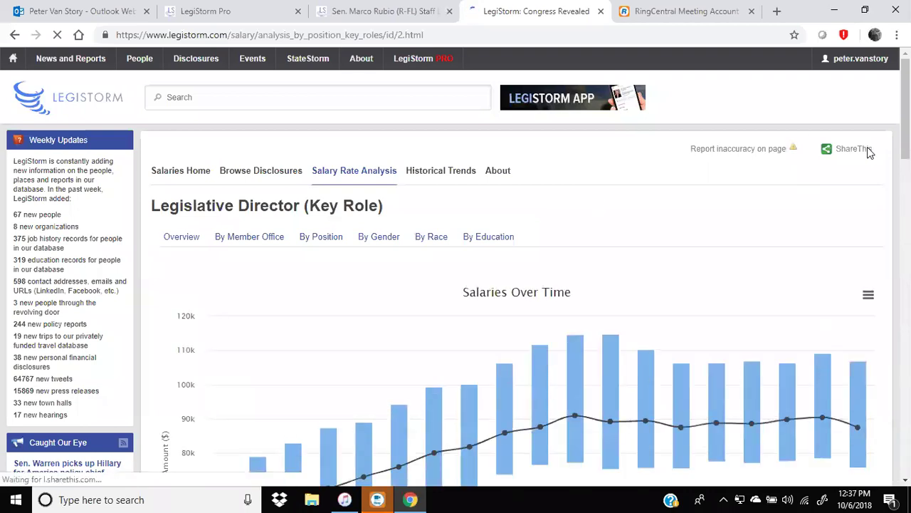
{"action": "scroll", "coordinate": [730, 235], "scroll_direction": "down", "scroll_amount": 5}
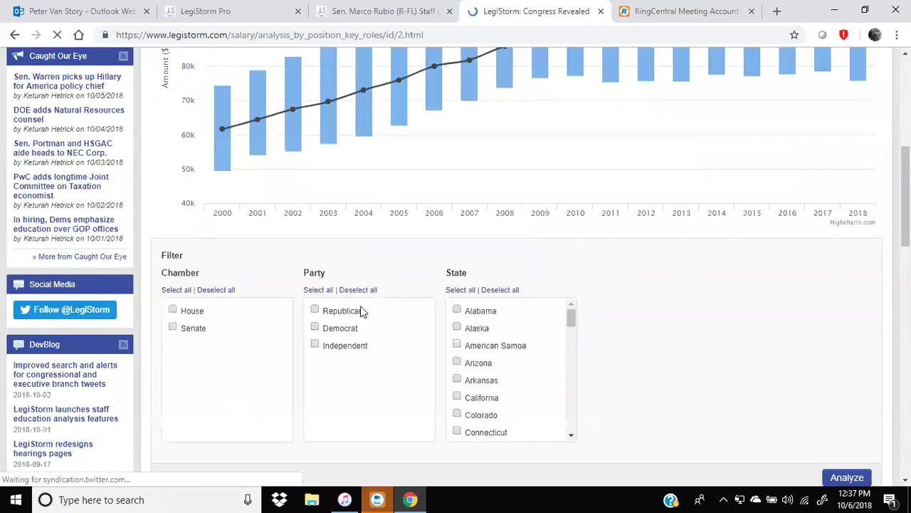
{"action": "left_click", "coordinate": [173, 328]}
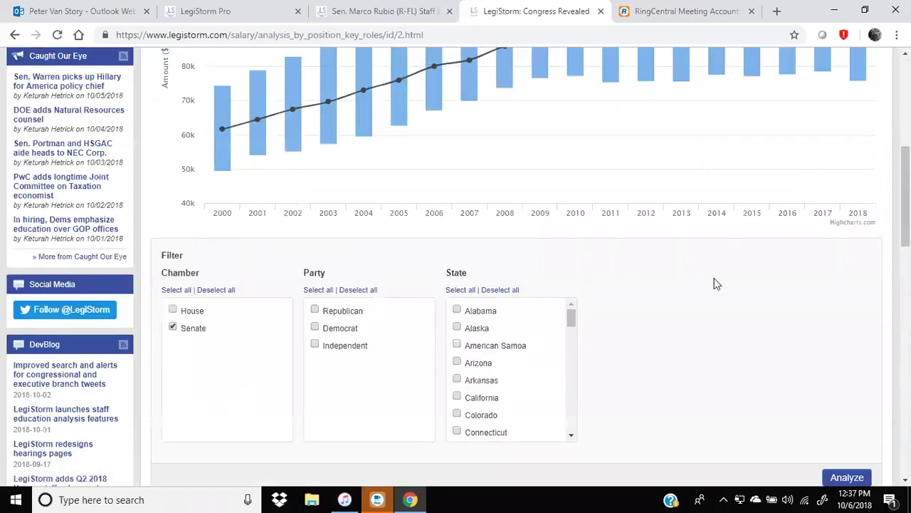
{"action": "left_click", "coordinate": [846, 478]}
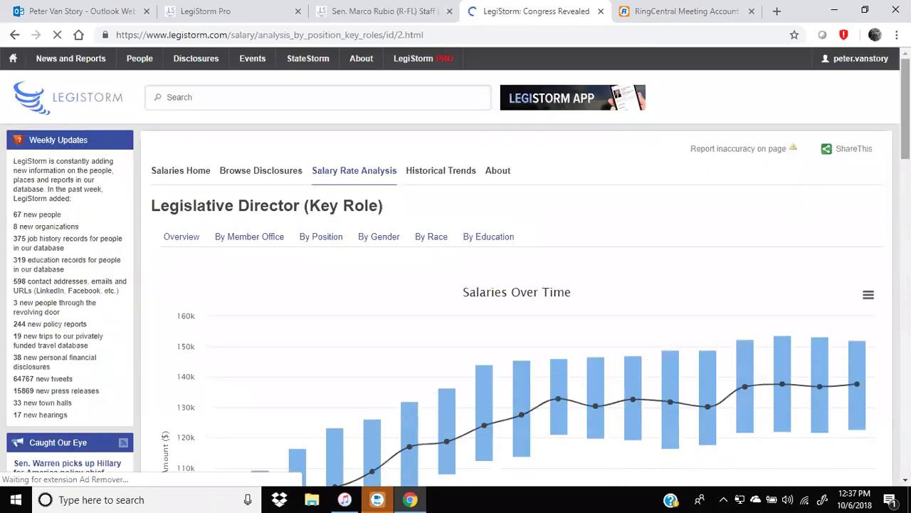
{"action": "scroll", "coordinate": [456, 270], "scroll_direction": "down", "scroll_amount": 1}
{"action": "scroll", "coordinate": [455, 270], "scroll_direction": "down", "scroll_amount": 1}
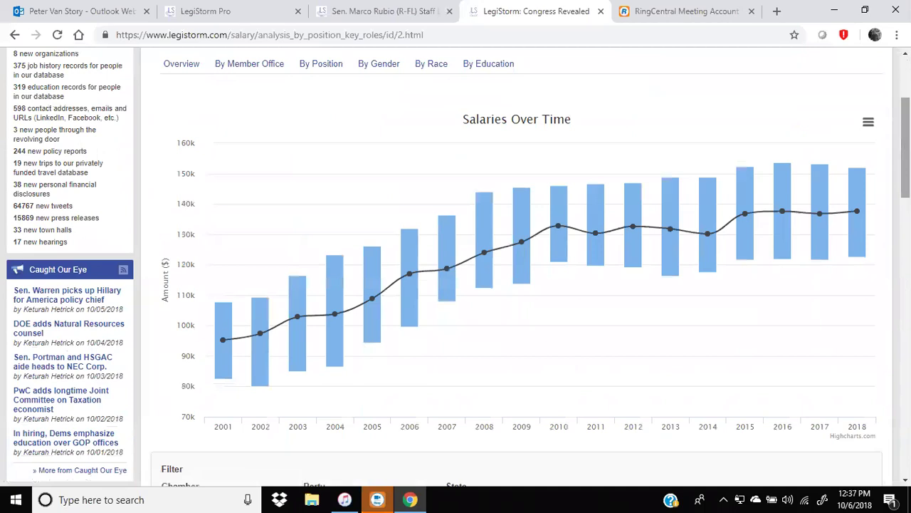
{"action": "scroll", "coordinate": [456, 270], "scroll_direction": "up", "scroll_amount": 2}
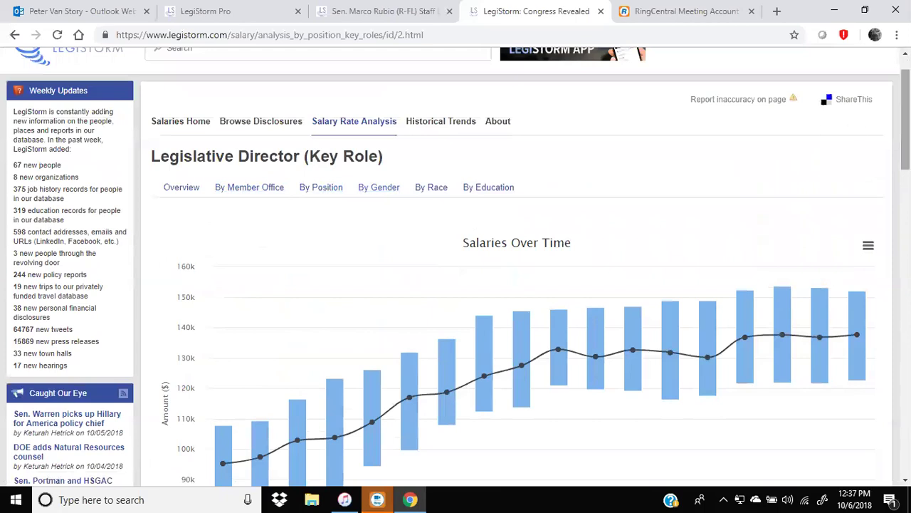
{"action": "left_click_drag", "start_coordinate": [906, 132], "coordinate": [906, 315]}
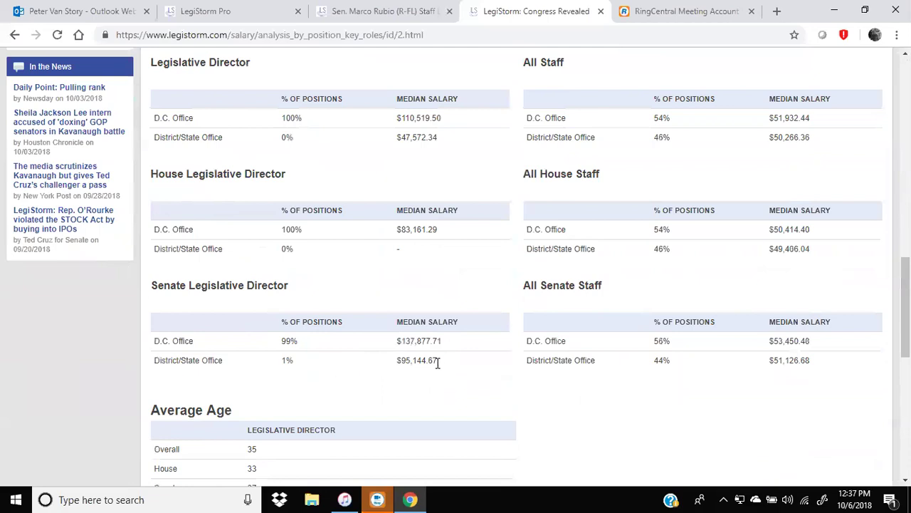
{"action": "scroll", "coordinate": [445, 369], "scroll_direction": "down", "scroll_amount": 2}
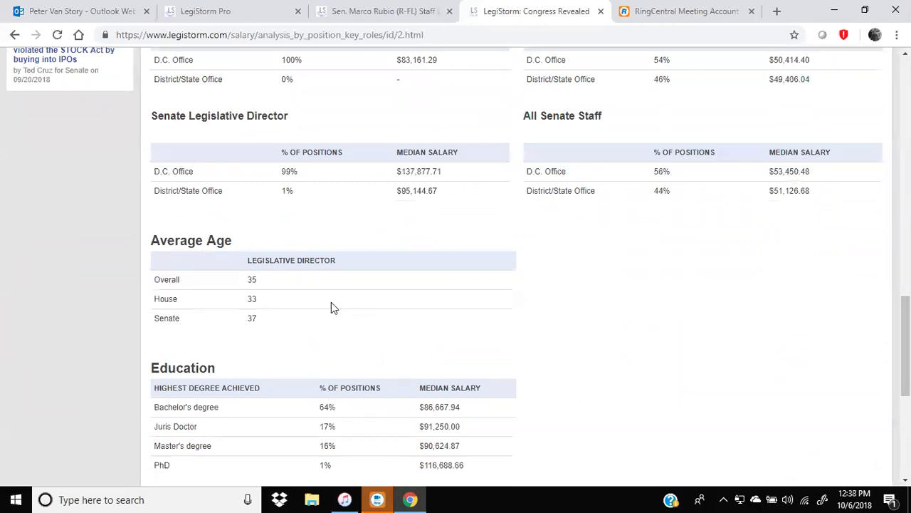
- Highlight the overall average age of 35 and the 64% holding bachelor's degrees
{"action": "left_click_drag", "start_coordinate": [275, 283], "coordinate": [240, 285]}
{"action": "left_click_drag", "start_coordinate": [350, 417], "coordinate": [316, 410]}
{"action": "scroll", "coordinate": [762, 95], "scroll_direction": "up", "scroll_amount": 10}
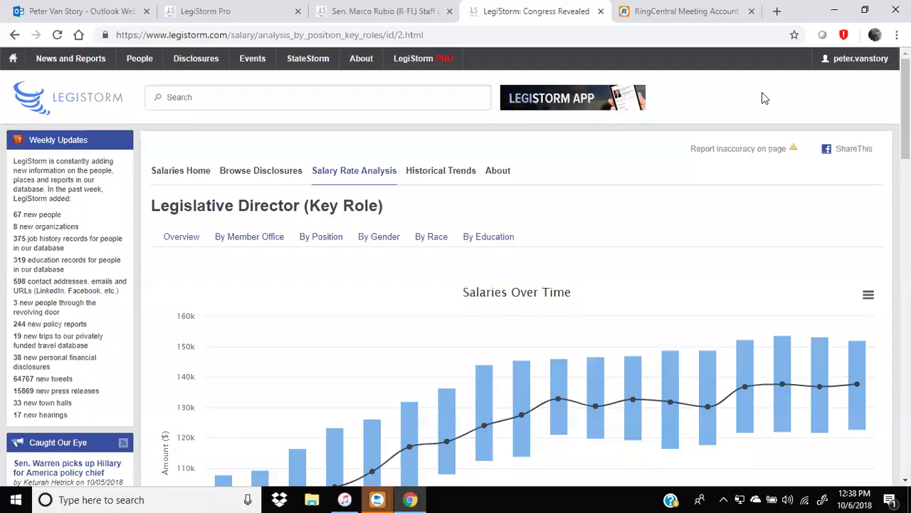
- Open the staff turnover page and rank Senate member offices by turnover
{"action": "mouse_move", "coordinate": [195, 64]}
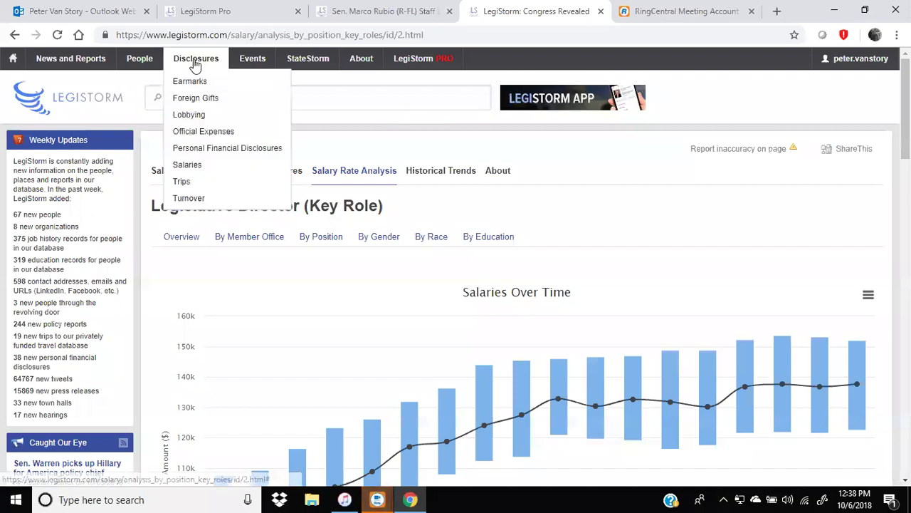
{"action": "mouse_move", "coordinate": [184, 181]}
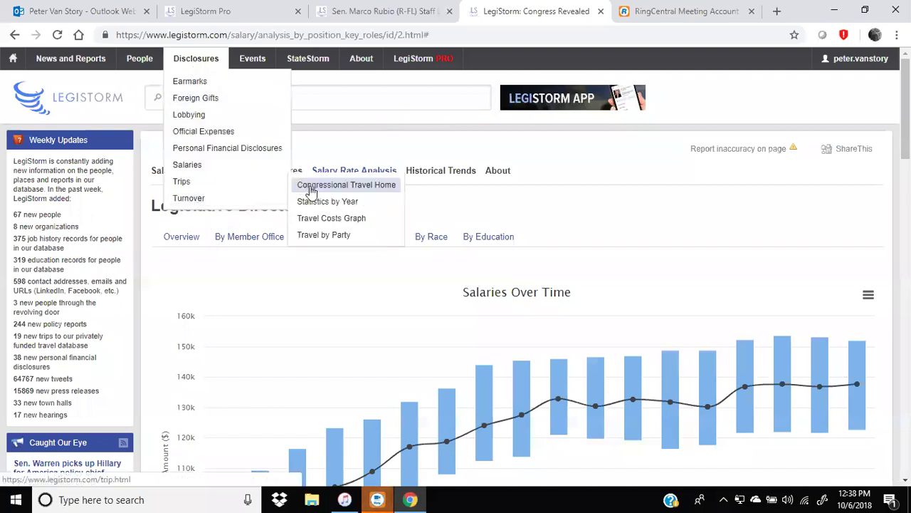
{"action": "mouse_move", "coordinate": [228, 202]}
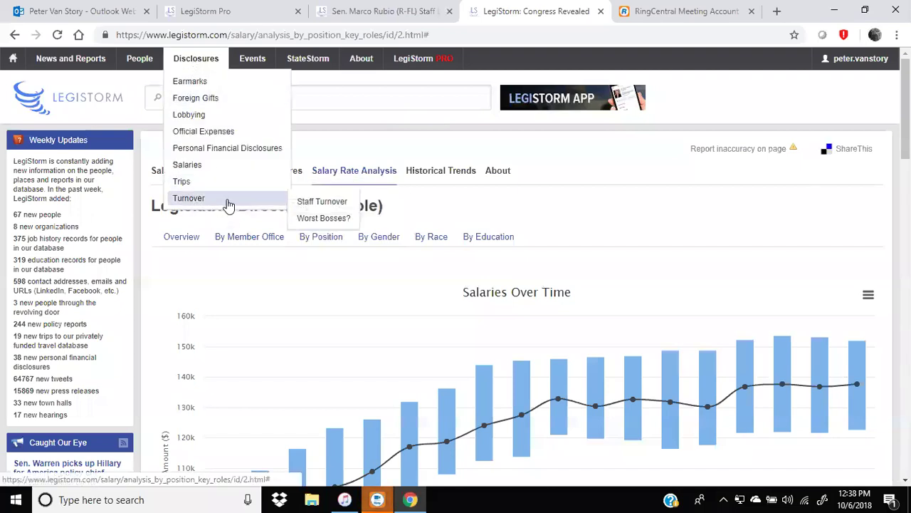
{"action": "left_click", "coordinate": [319, 203]}
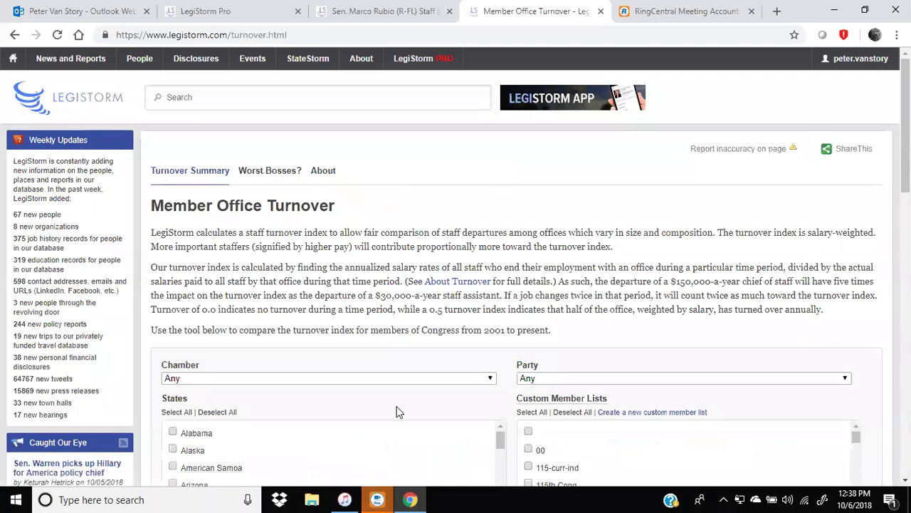
{"action": "left_click", "coordinate": [492, 378]}
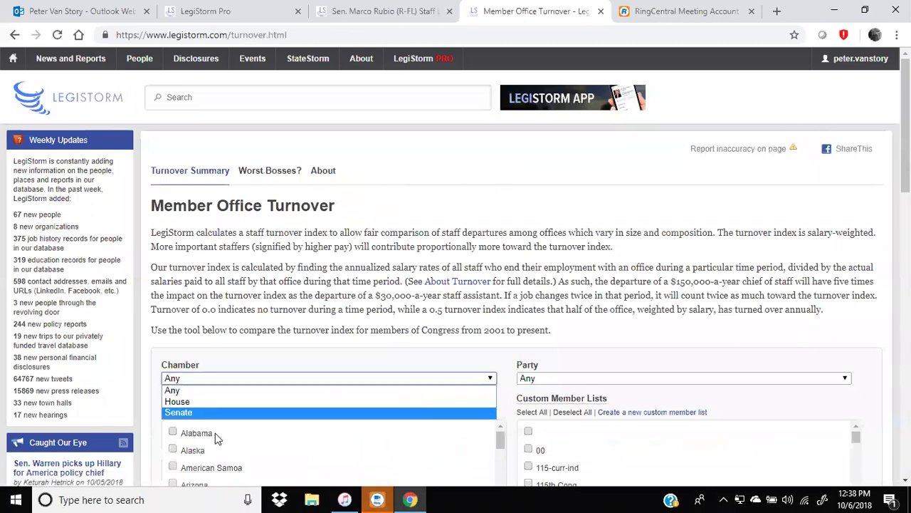
{"action": "left_click", "coordinate": [200, 413]}
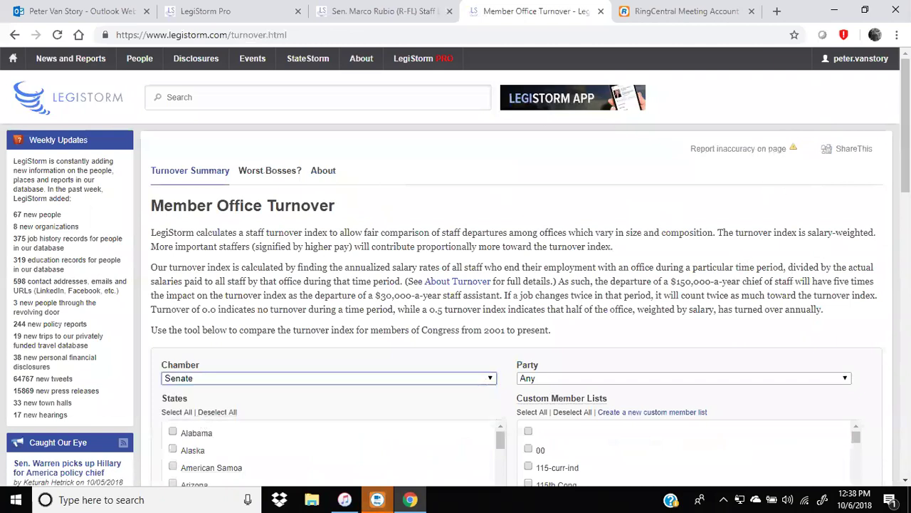
{"action": "scroll", "coordinate": [774, 341], "scroll_direction": "down", "scroll_amount": 4}
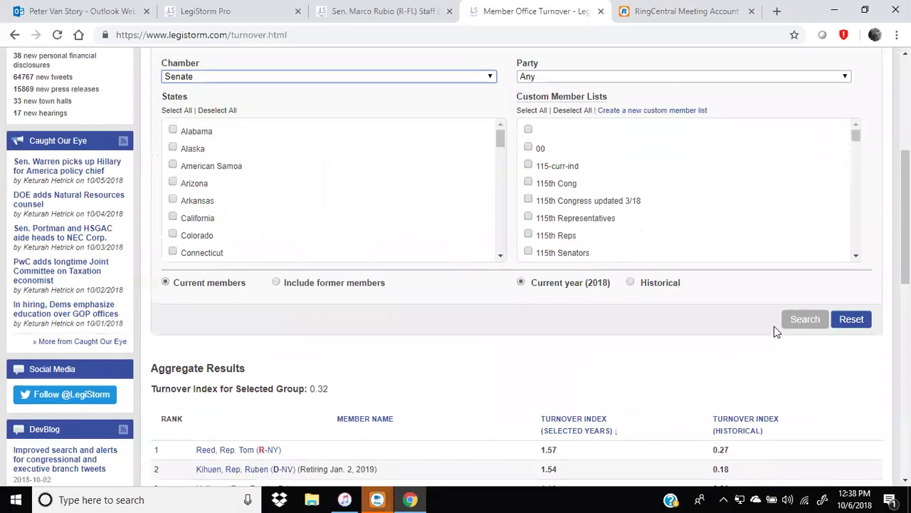
{"action": "left_click", "coordinate": [799, 325]}
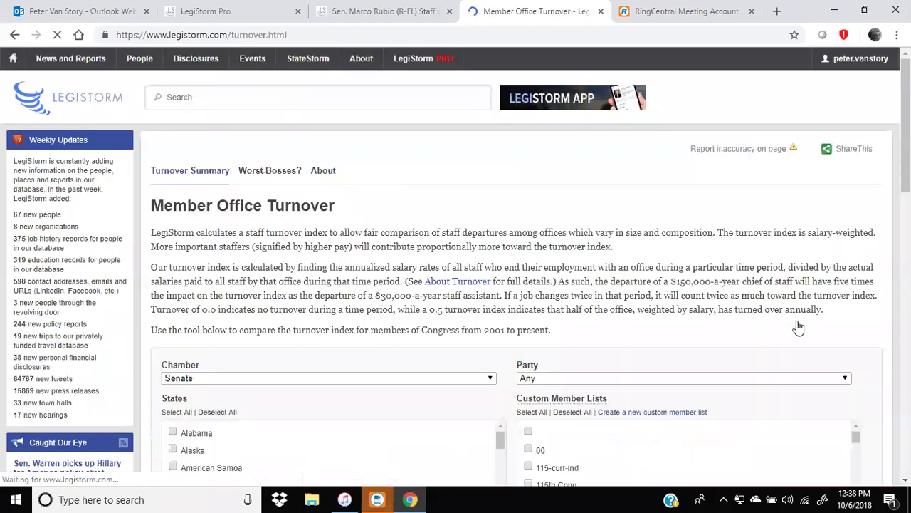
{"action": "scroll", "coordinate": [456, 263], "scroll_direction": "down", "scroll_amount": 6}
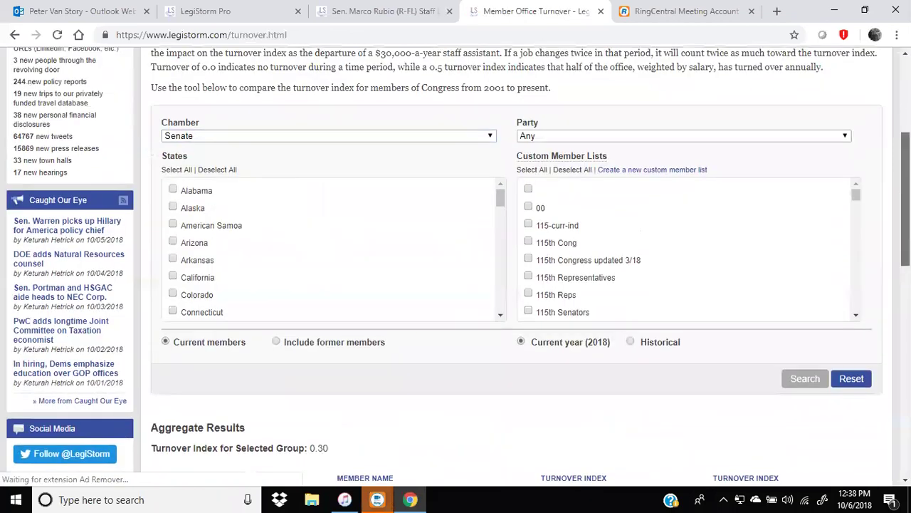
{"action": "scroll", "coordinate": [456, 263], "scroll_direction": "down", "scroll_amount": 1}
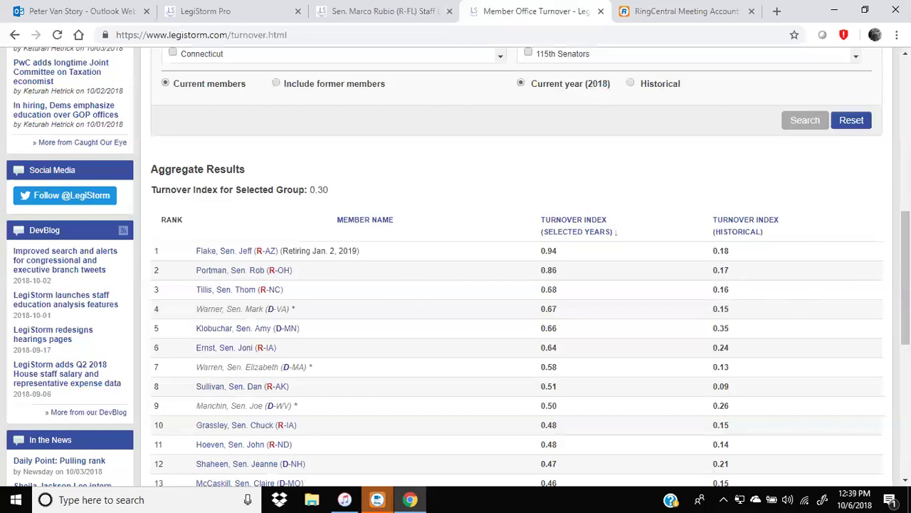
{"action": "scroll", "coordinate": [655, 321], "scroll_direction": "up", "scroll_amount": 5}
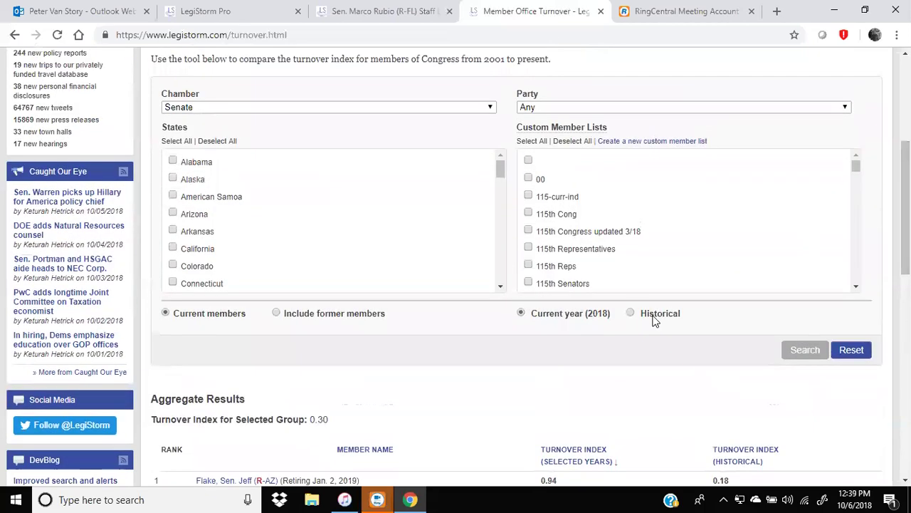
- Select historical year 2017, then reset the turnover filters and return to the top
{"action": "left_click", "coordinate": [631, 314]}
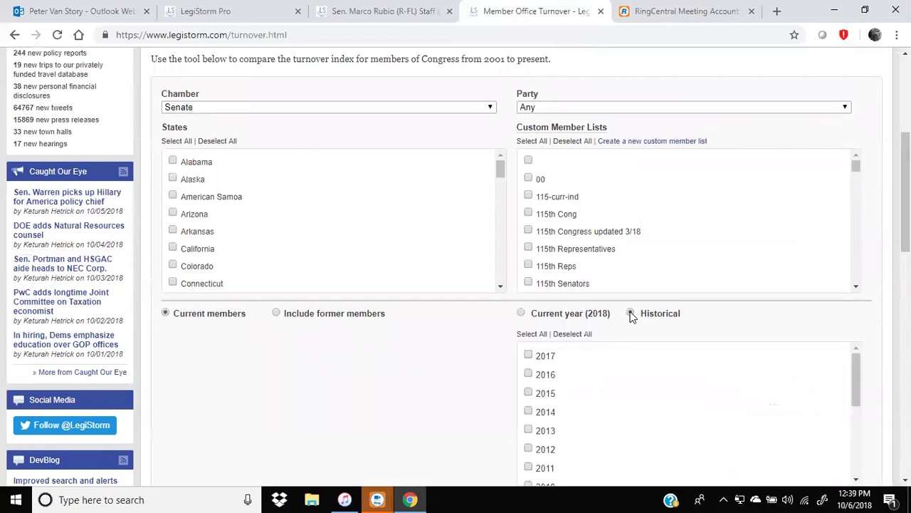
{"action": "left_click", "coordinate": [528, 356]}
{"action": "scroll", "coordinate": [529, 358], "scroll_direction": "down", "scroll_amount": 3}
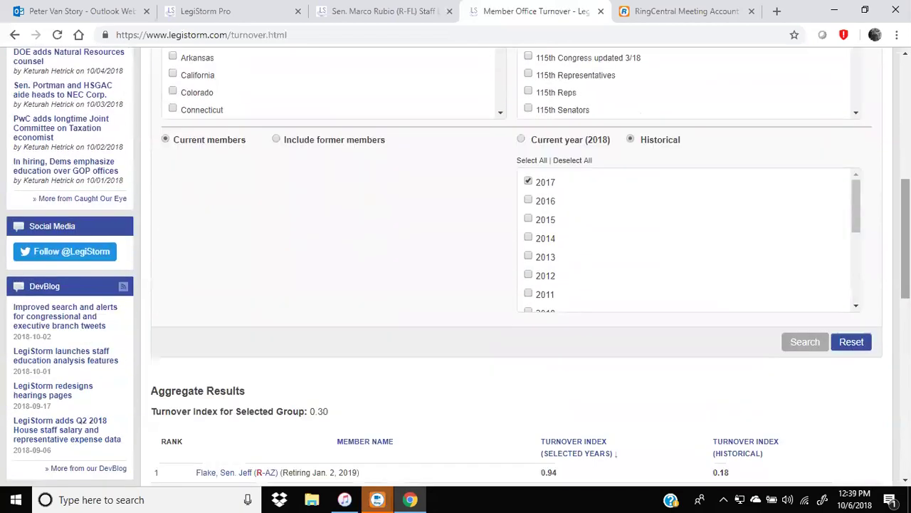
{"action": "left_click", "coordinate": [855, 343]}
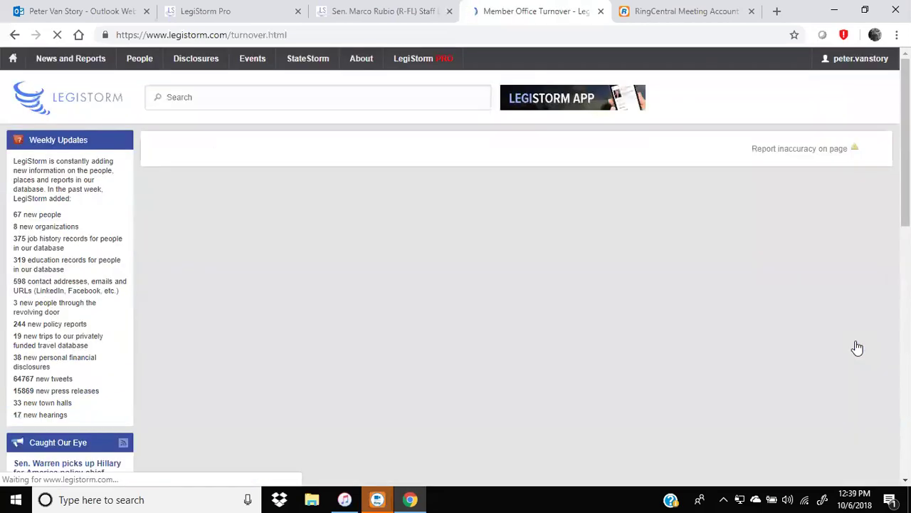
{"action": "scroll", "coordinate": [887, 105], "scroll_direction": "down", "scroll_amount": 2}
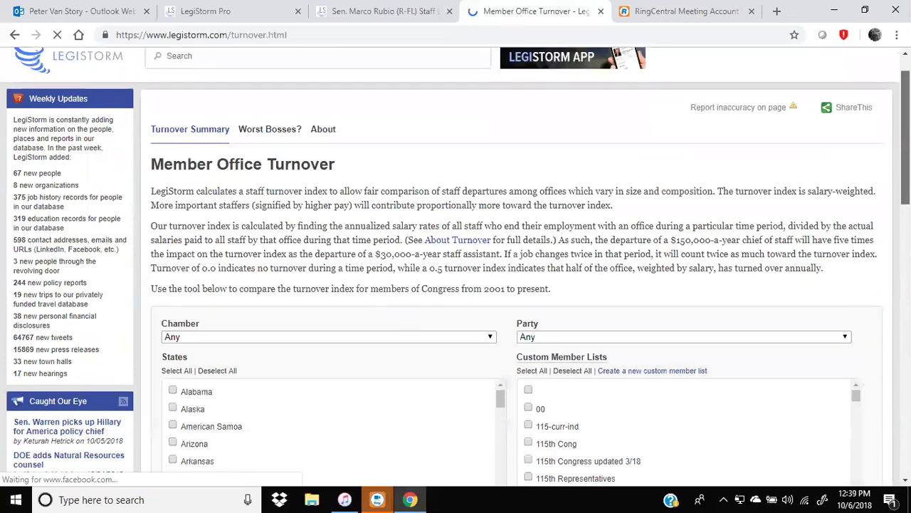
{"action": "scroll", "coordinate": [517, 263], "scroll_direction": "down", "scroll_amount": 3}
{"action": "scroll", "coordinate": [517, 264], "scroll_direction": "down", "scroll_amount": 3}
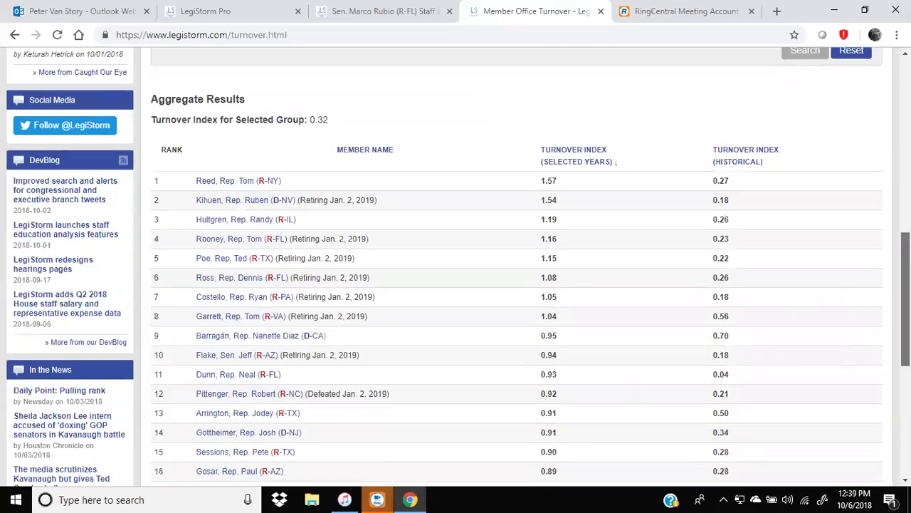
{"action": "scroll", "coordinate": [517, 263], "scroll_direction": "down", "scroll_amount": 1}
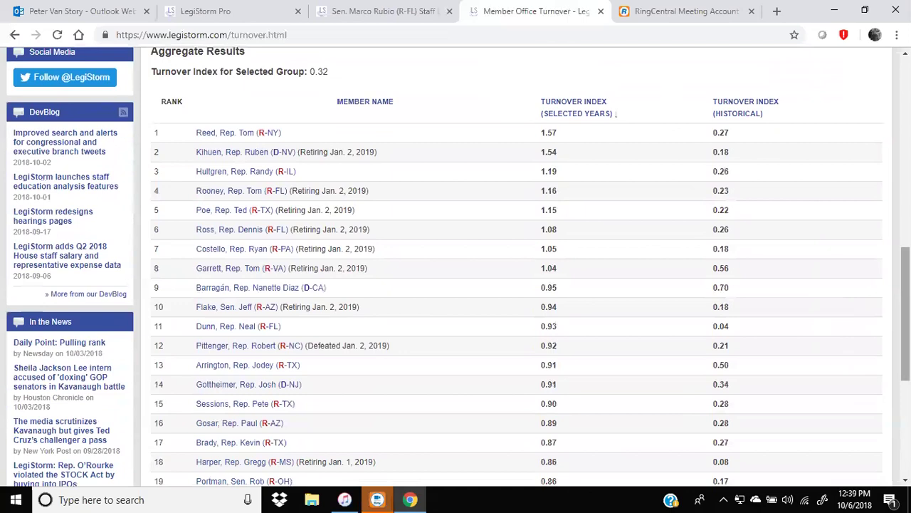
{"action": "key", "text": "Home"}
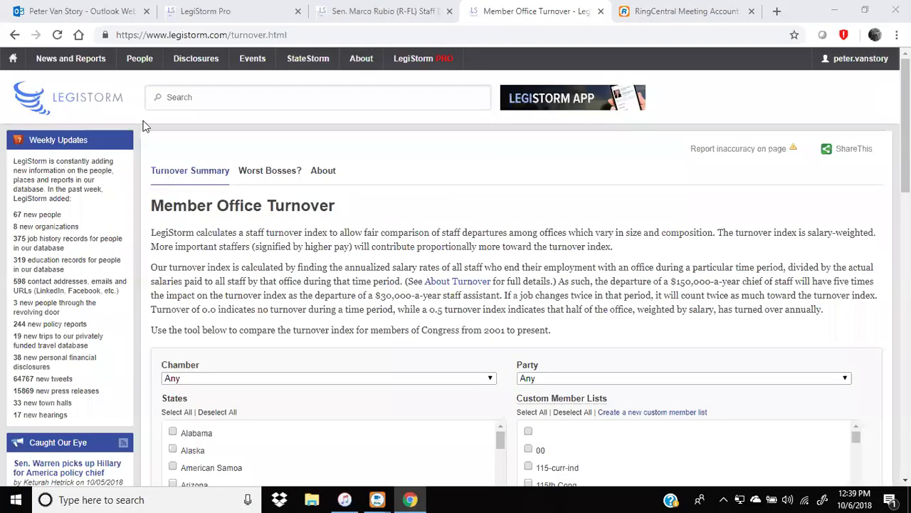
- Open Town Halls under Events, switch to Calendar View, and scroll through the 2018 months
{"action": "mouse_move", "coordinate": [254, 58]}
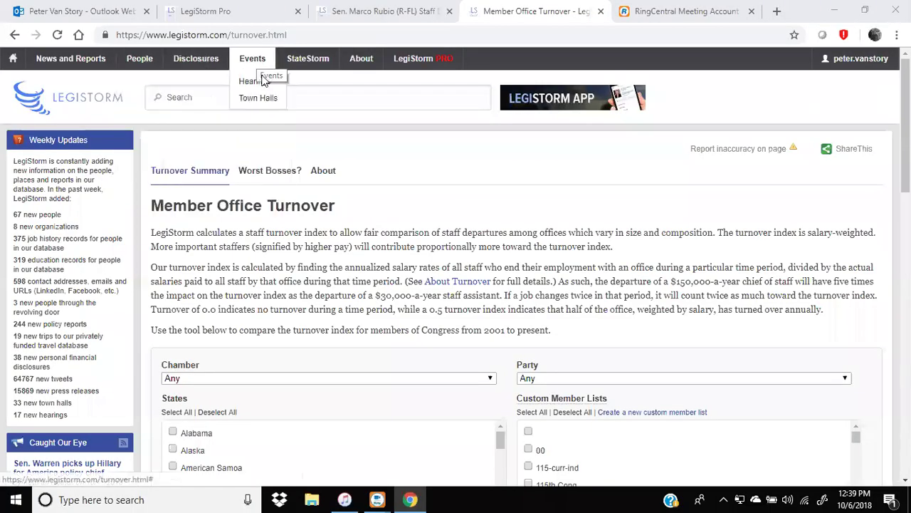
{"action": "left_click", "coordinate": [259, 99]}
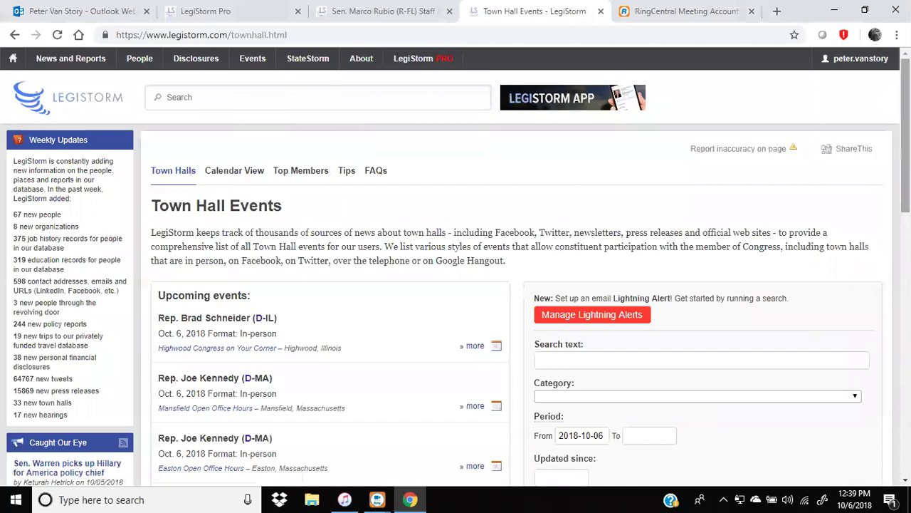
{"action": "scroll", "coordinate": [456, 268], "scroll_direction": "down", "scroll_amount": 1}
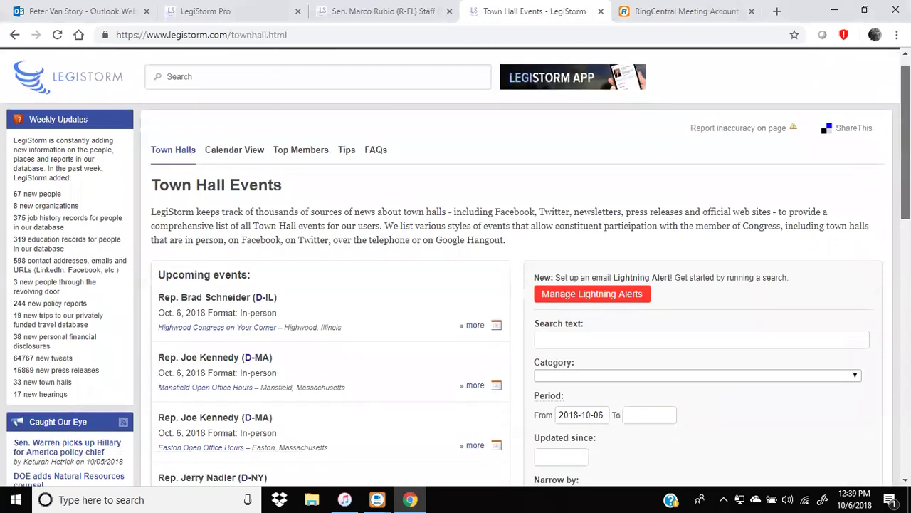
{"action": "scroll", "coordinate": [541, 146], "scroll_direction": "up", "scroll_amount": 1}
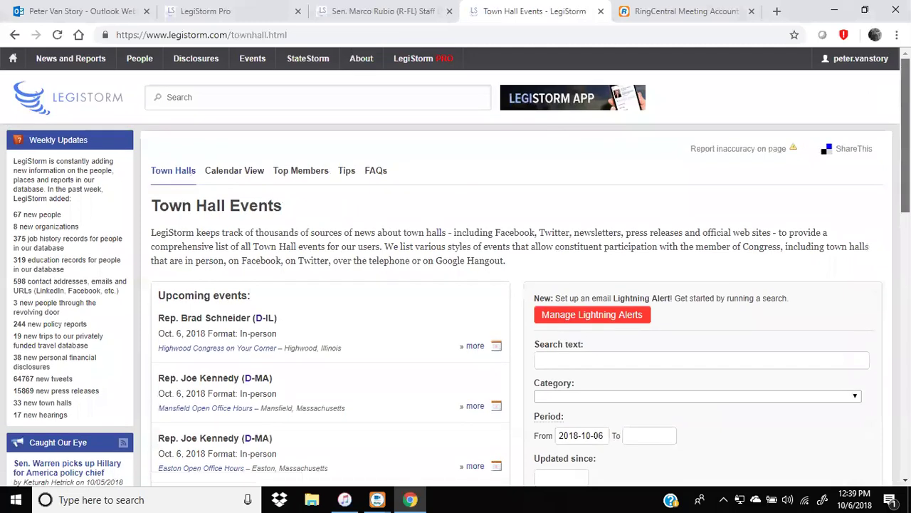
{"action": "left_click", "coordinate": [240, 176]}
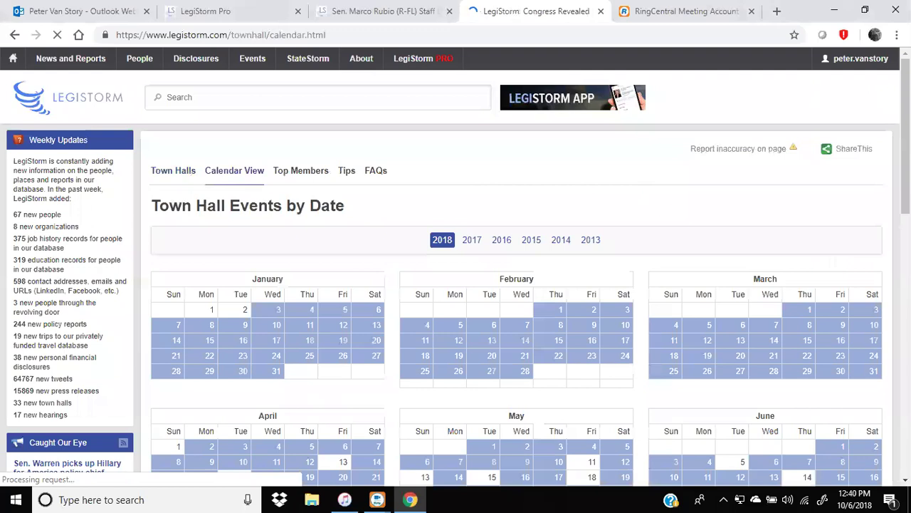
{"action": "scroll", "coordinate": [517, 285], "scroll_direction": "down", "scroll_amount": 5}
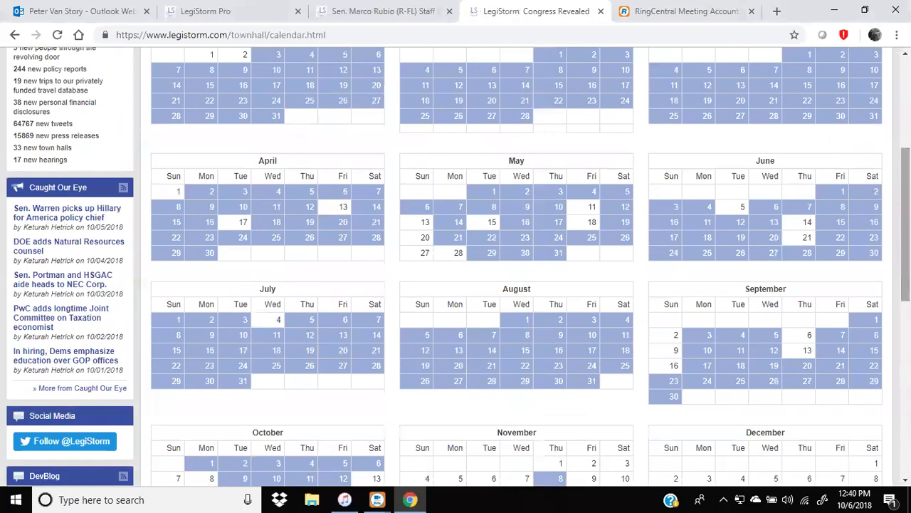
{"action": "scroll", "coordinate": [516, 264], "scroll_direction": "down", "scroll_amount": 3}
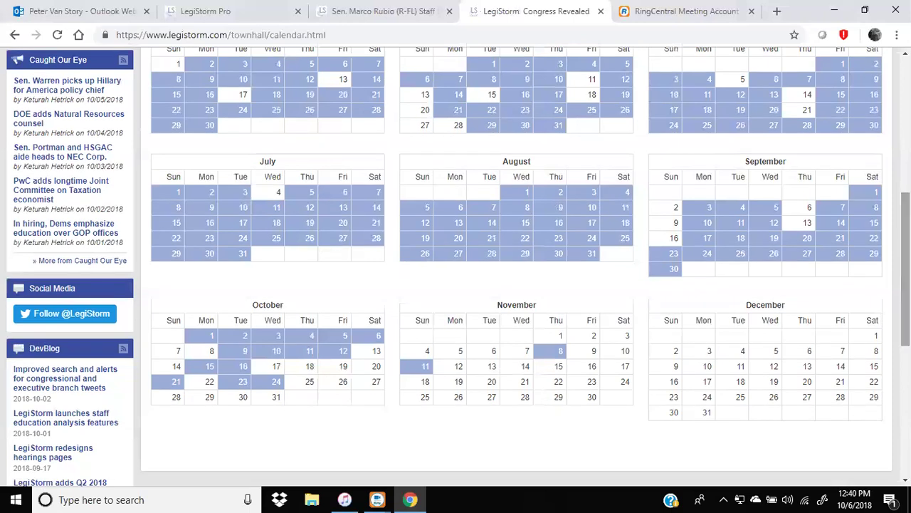
{"action": "scroll", "coordinate": [516, 264], "scroll_direction": "up", "scroll_amount": 5}
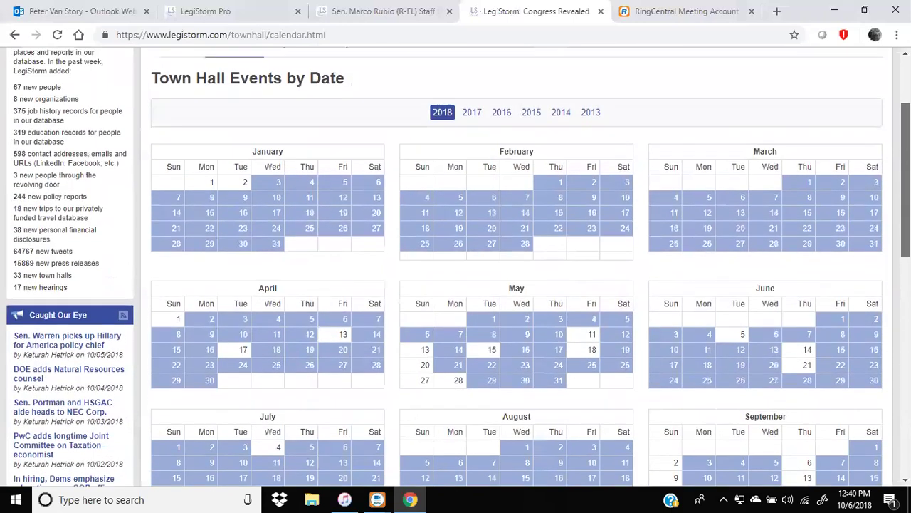
{"action": "scroll", "coordinate": [516, 263], "scroll_direction": "up", "scroll_amount": 2}
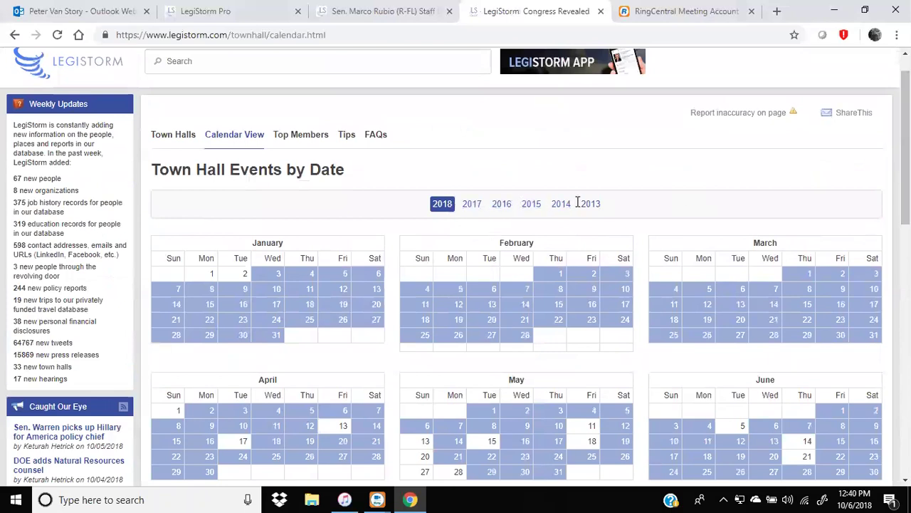
- Rank Senate members by town halls held since 2018-01-01 and review the 47 results
{"action": "left_click", "coordinate": [299, 136]}
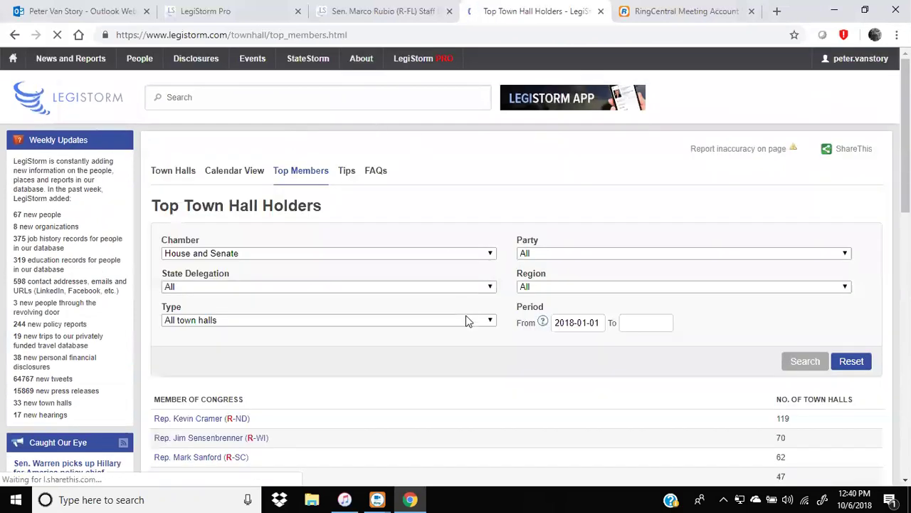
{"action": "left_click", "coordinate": [489, 261]}
{"action": "left_click", "coordinate": [235, 296]}
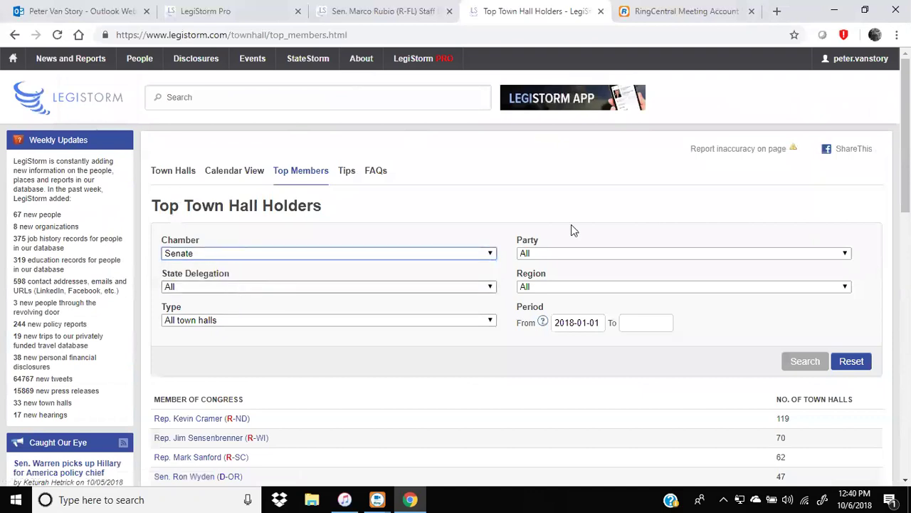
{"action": "left_click", "coordinate": [807, 365]}
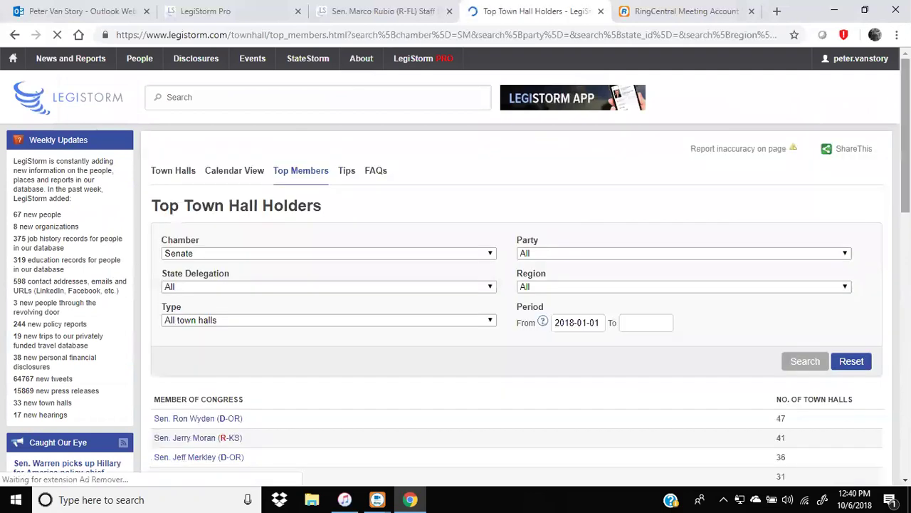
{"action": "scroll", "coordinate": [455, 285], "scroll_direction": "down", "scroll_amount": 3}
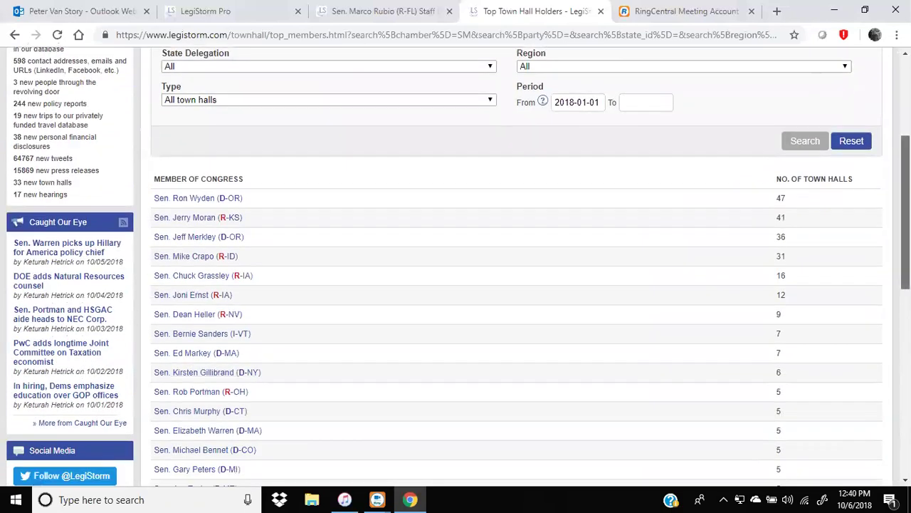
{"action": "scroll", "coordinate": [456, 285], "scroll_direction": "down", "scroll_amount": 4}
{"action": "scroll", "coordinate": [455, 263], "scroll_direction": "up", "scroll_amount": 2}
{"action": "scroll", "coordinate": [456, 284], "scroll_direction": "up", "scroll_amount": 6}
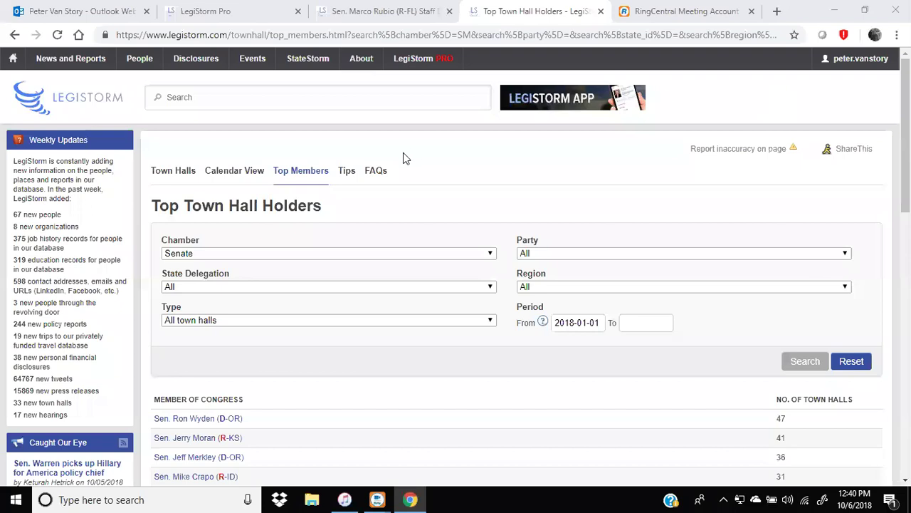
{"action": "mouse_move", "coordinate": [300, 61]}
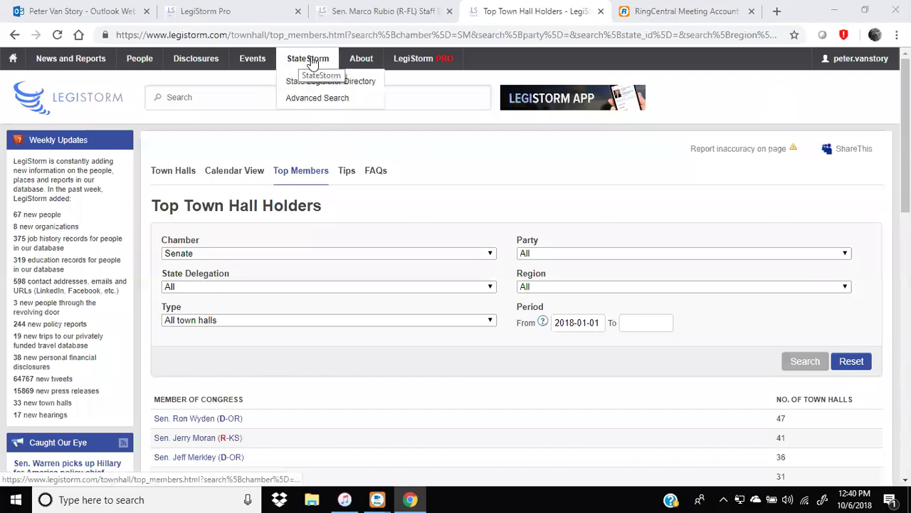
- Browse Montana's state legislators, view a state representative's profile, then return to the by-name list
{"action": "left_click", "coordinate": [322, 85]}
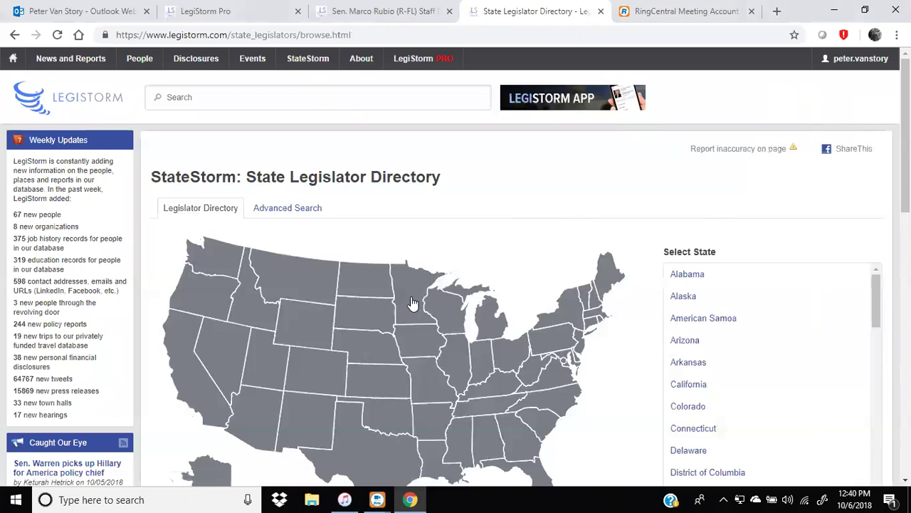
{"action": "left_click", "coordinate": [294, 280]}
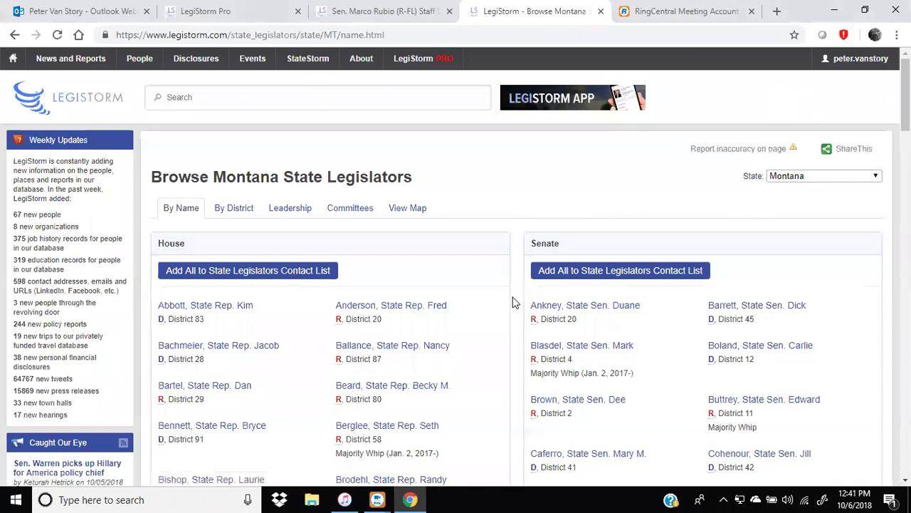
{"action": "left_click", "coordinate": [394, 310]}
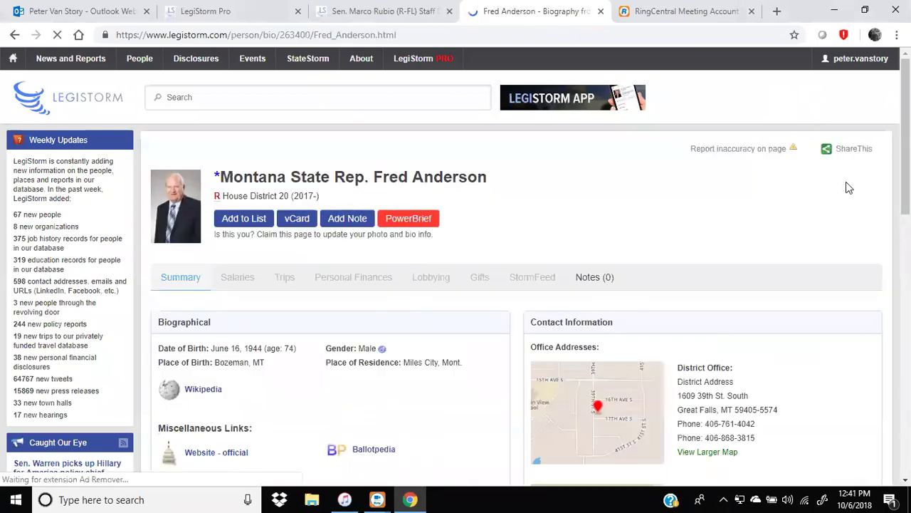
{"action": "scroll", "coordinate": [853, 188], "scroll_direction": "down", "scroll_amount": 3}
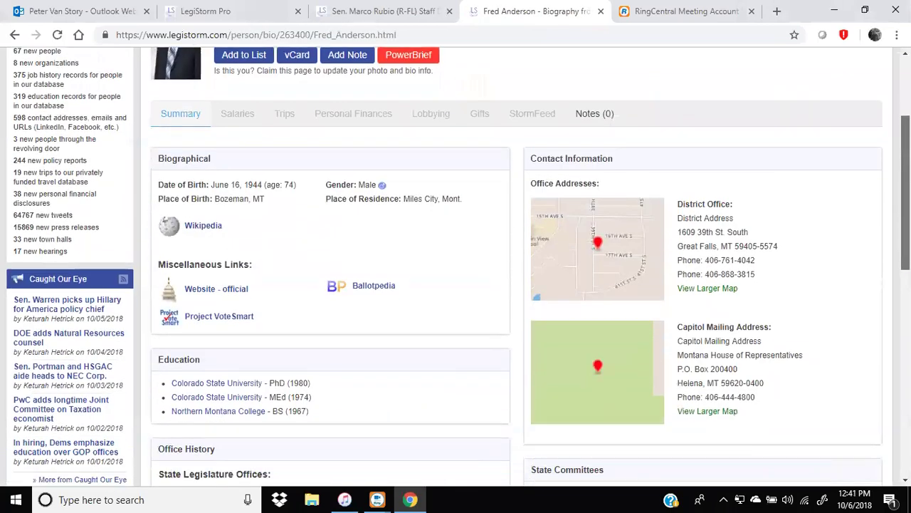
{"action": "scroll", "coordinate": [548, 183], "scroll_direction": "up", "scroll_amount": 3}
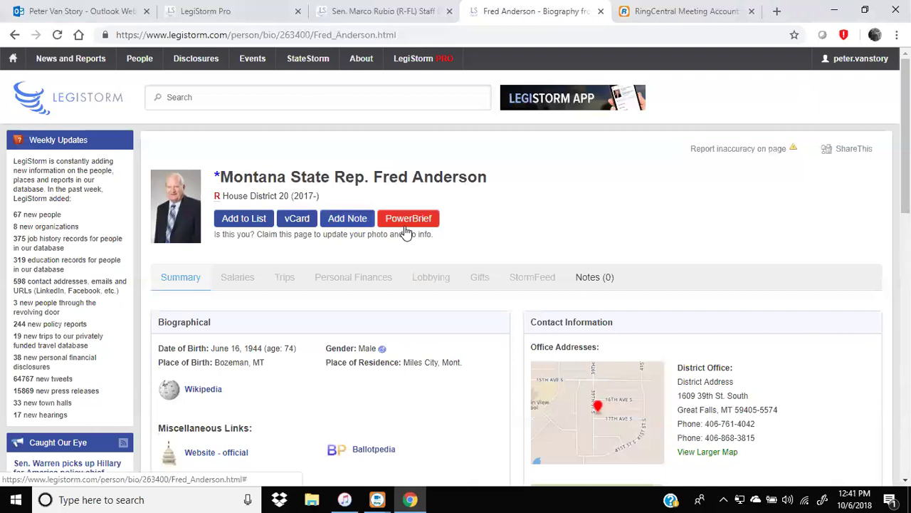
{"action": "left_click", "coordinate": [14, 35]}
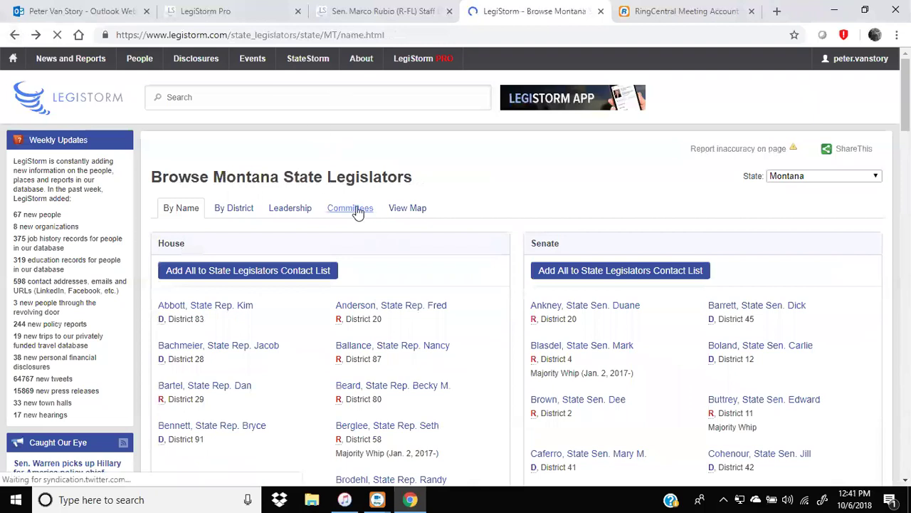
- Open the Montana House Agriculture Committee page and start, then cancel, a new contact list of its members
{"action": "left_click", "coordinate": [358, 211]}
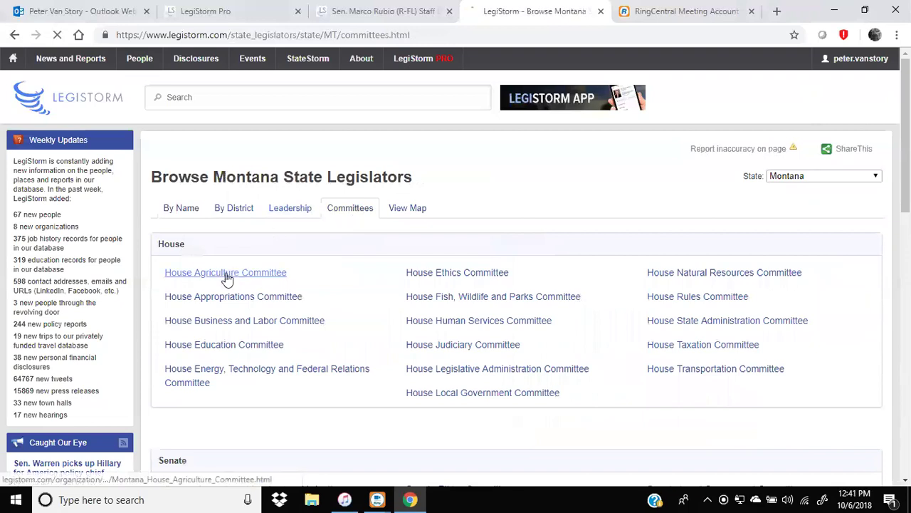
{"action": "left_click", "coordinate": [227, 277]}
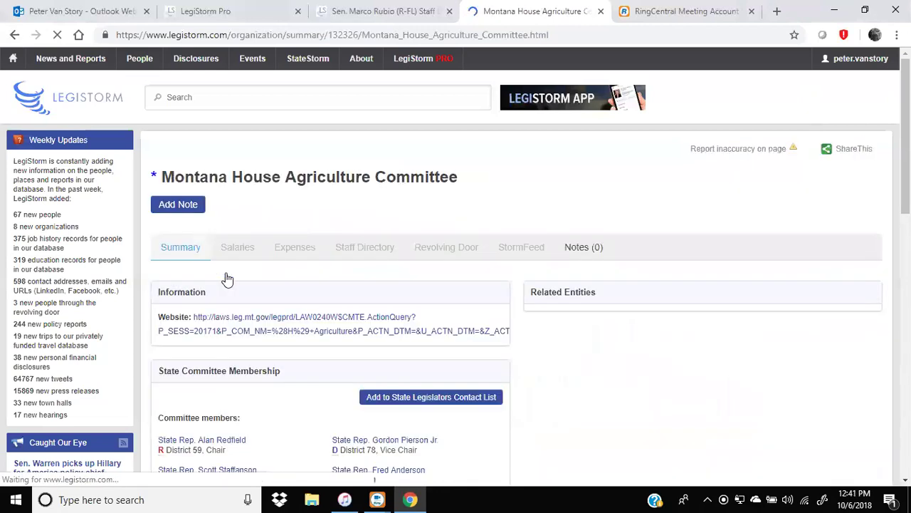
{"action": "scroll", "coordinate": [228, 278], "scroll_direction": "down", "scroll_amount": 3}
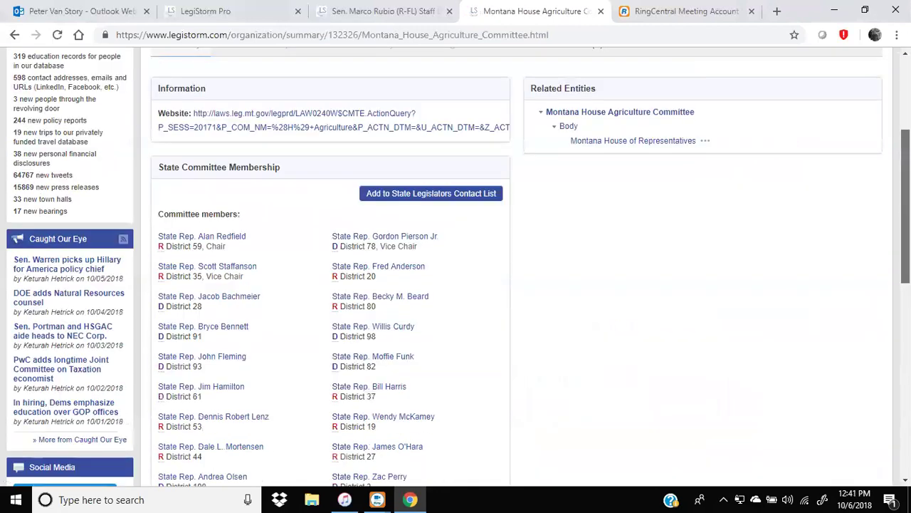
{"action": "scroll", "coordinate": [417, 201], "scroll_direction": "down", "scroll_amount": 1}
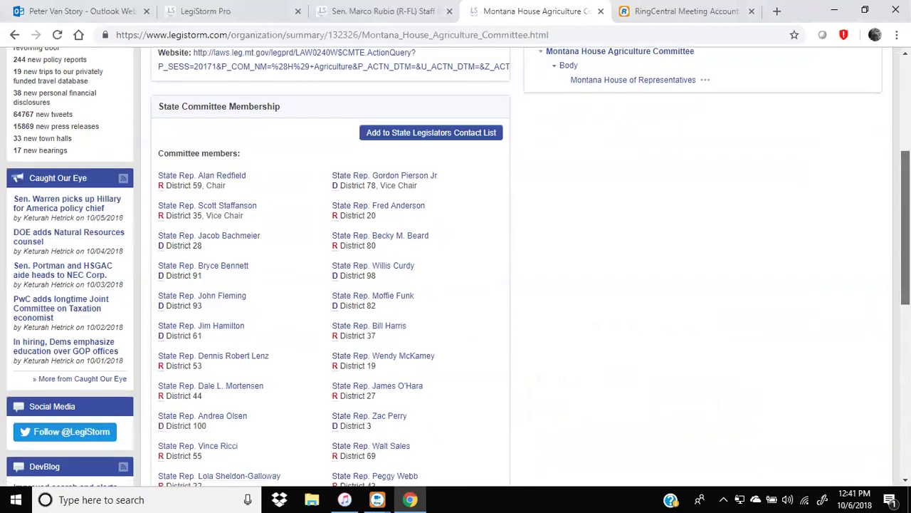
{"action": "left_click", "coordinate": [425, 134]}
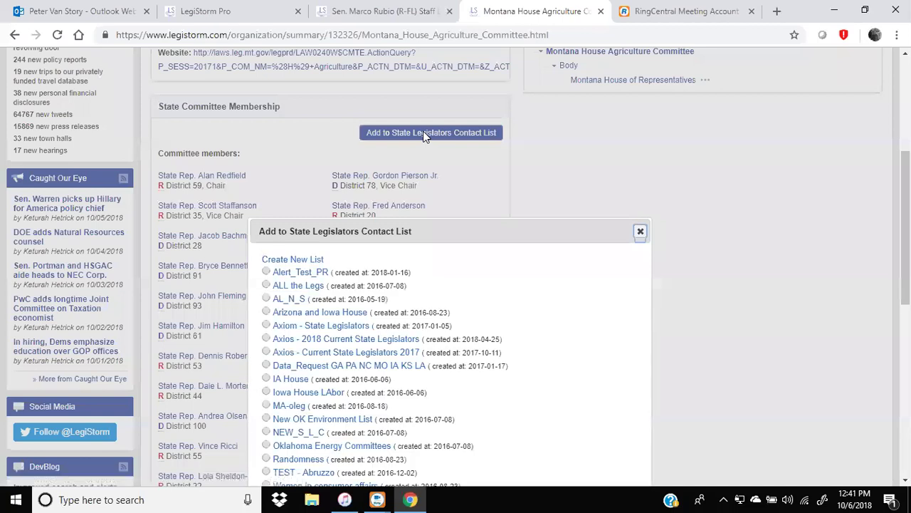
{"action": "left_click", "coordinate": [288, 260]}
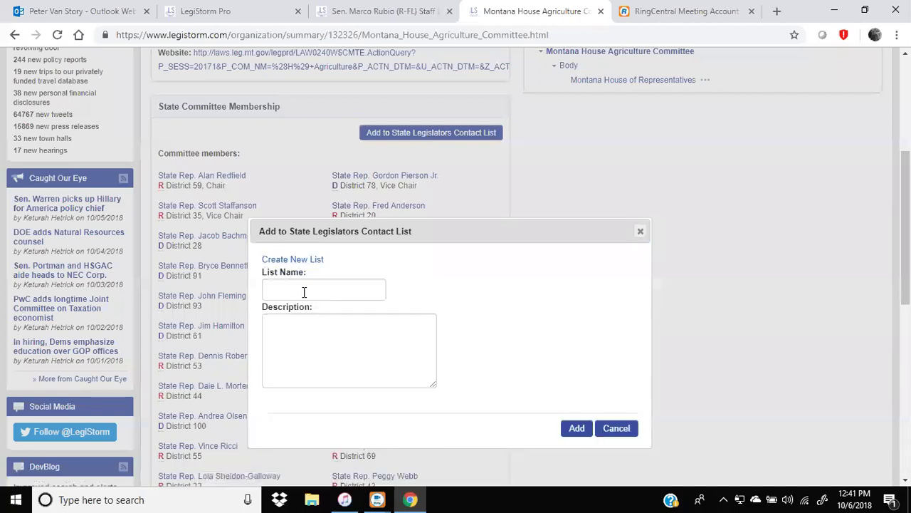
{"action": "left_click", "coordinate": [640, 231]}
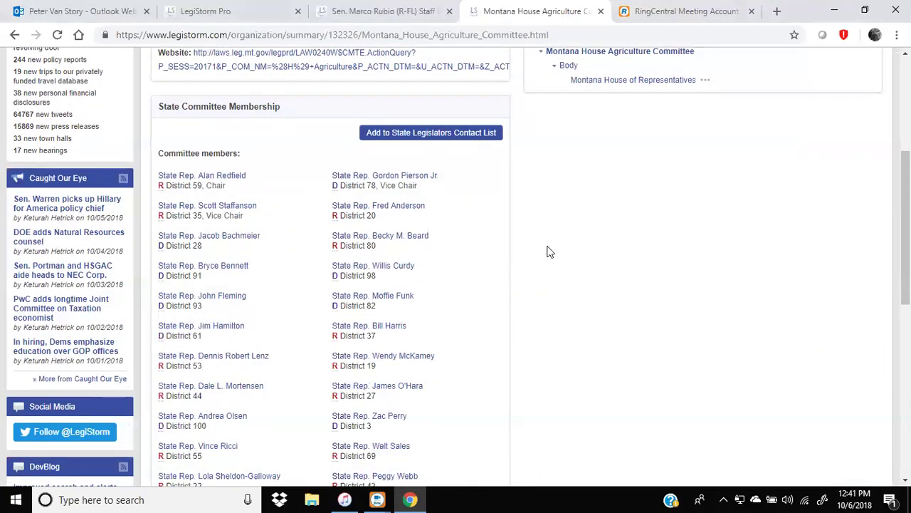
- View a committee member's biography, then return to the committee page
{"action": "left_click", "coordinate": [217, 182]}
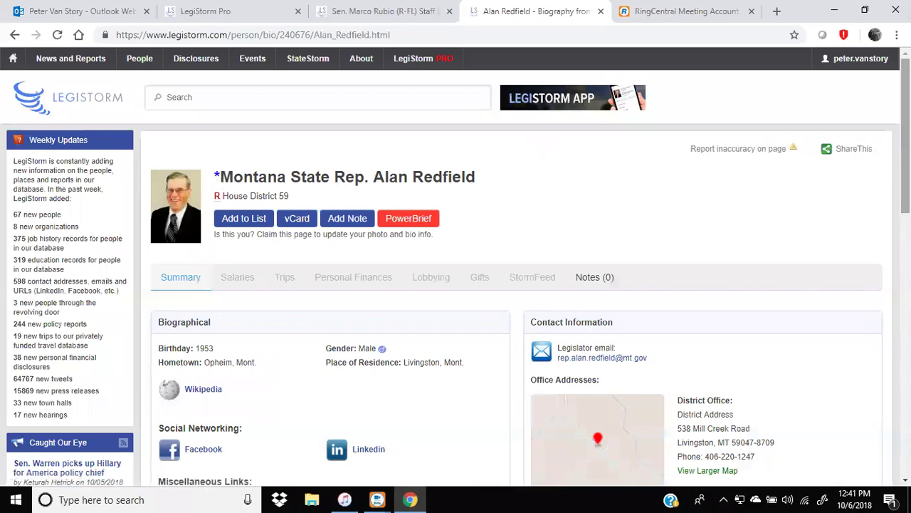
{"action": "scroll", "coordinate": [456, 267], "scroll_direction": "down", "scroll_amount": 1}
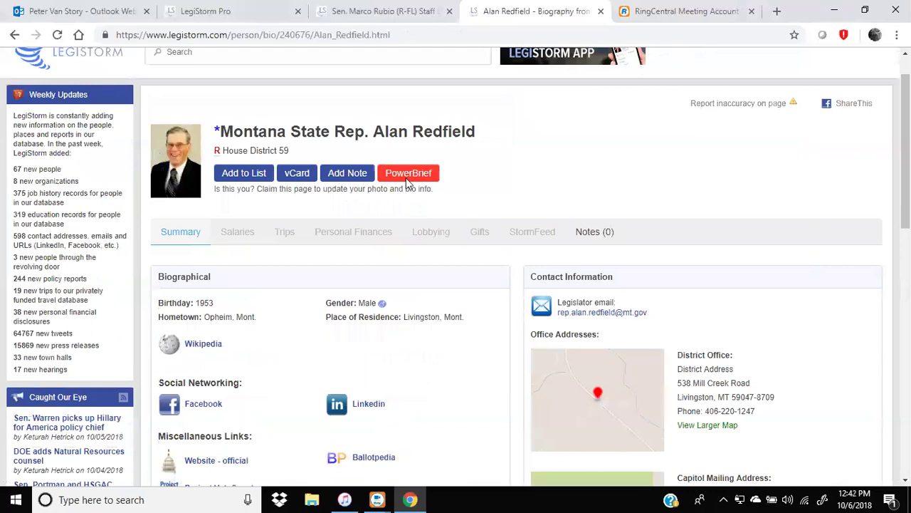
{"action": "left_click", "coordinate": [14, 35]}
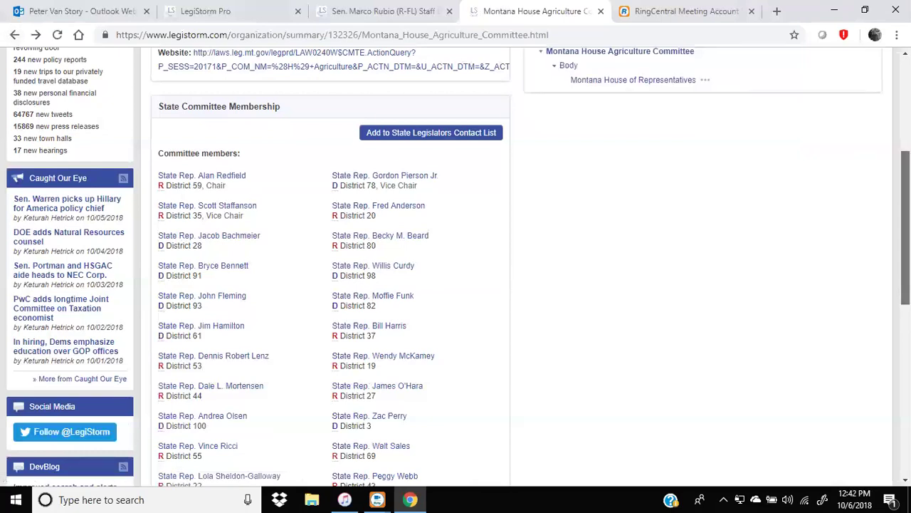
{"action": "scroll", "coordinate": [585, 214], "scroll_direction": "up", "scroll_amount": 4}
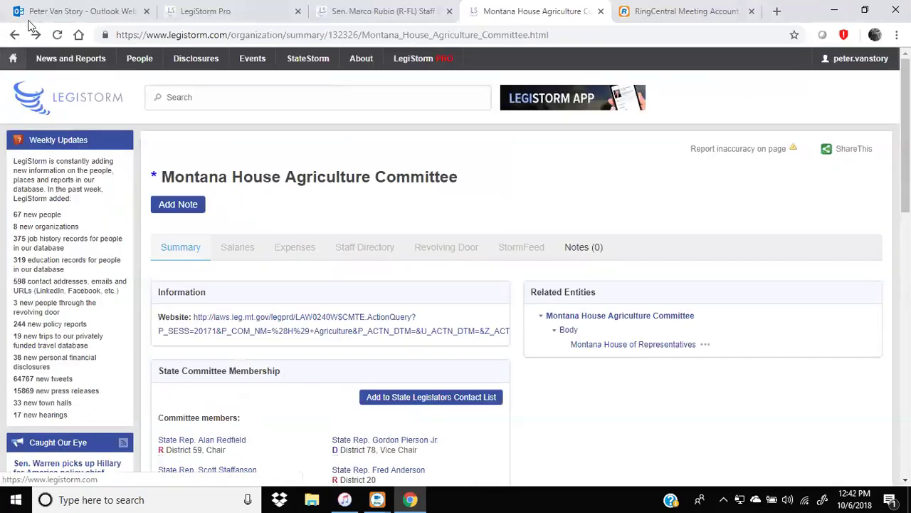
- Show Montana legislators on the district map and select District 37 near Jordan
{"action": "left_click", "coordinate": [13, 35]}
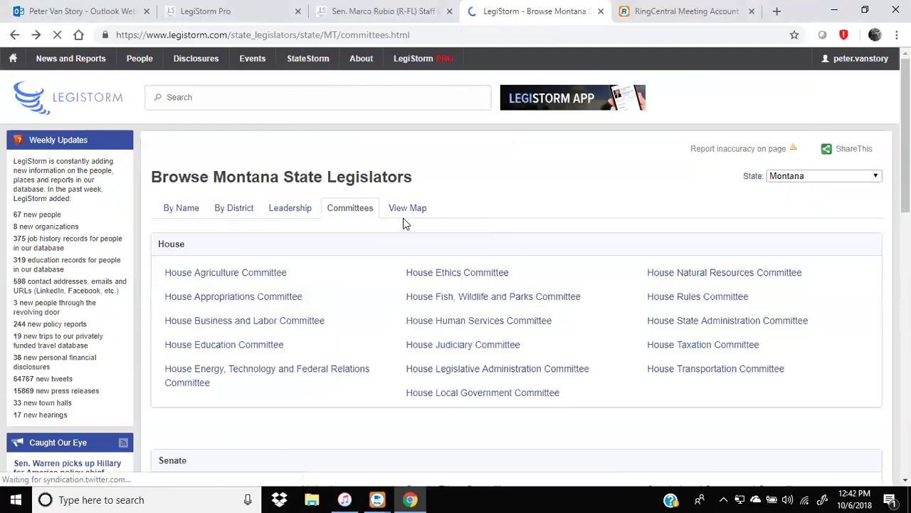
{"action": "left_click", "coordinate": [404, 215]}
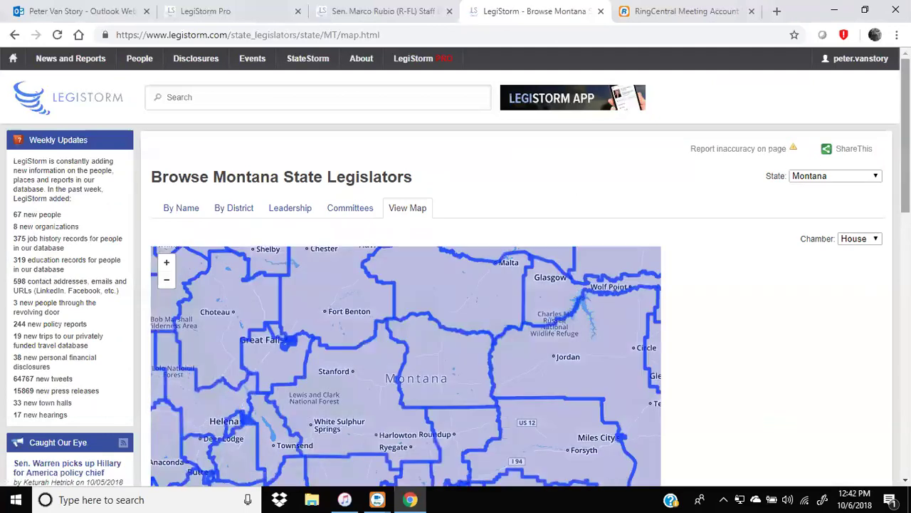
{"action": "left_click", "coordinate": [579, 367]}
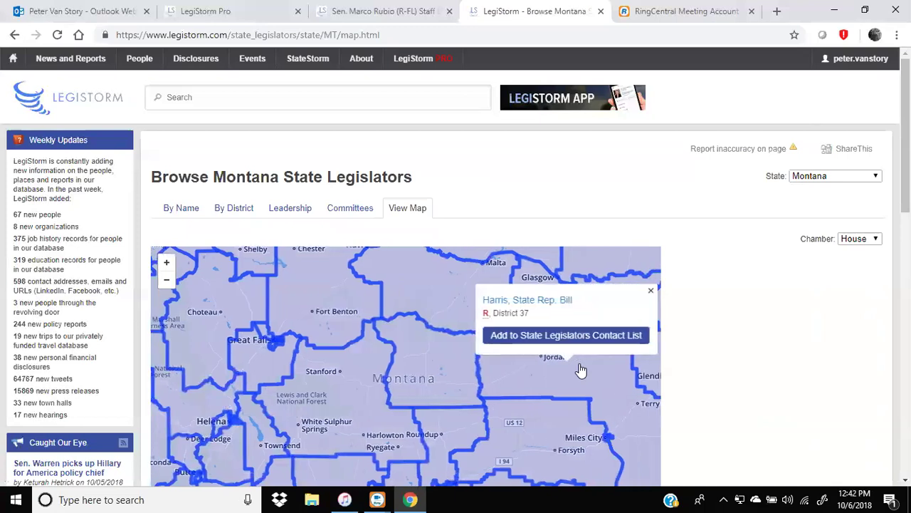
- Start a new contact list for the District 37 representative, then close it without saving
{"action": "left_click", "coordinate": [525, 331]}
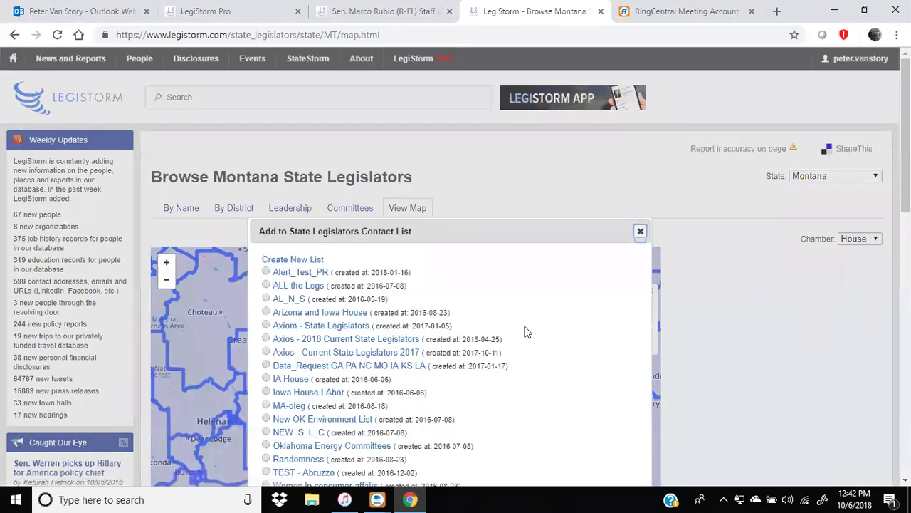
{"action": "left_click", "coordinate": [284, 260]}
{"action": "left_click", "coordinate": [303, 285]}
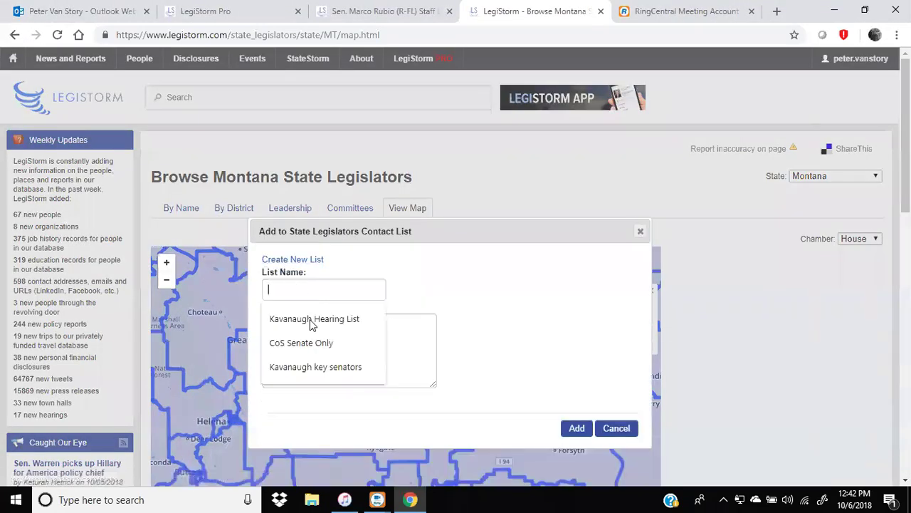
{"action": "left_click", "coordinate": [397, 331]}
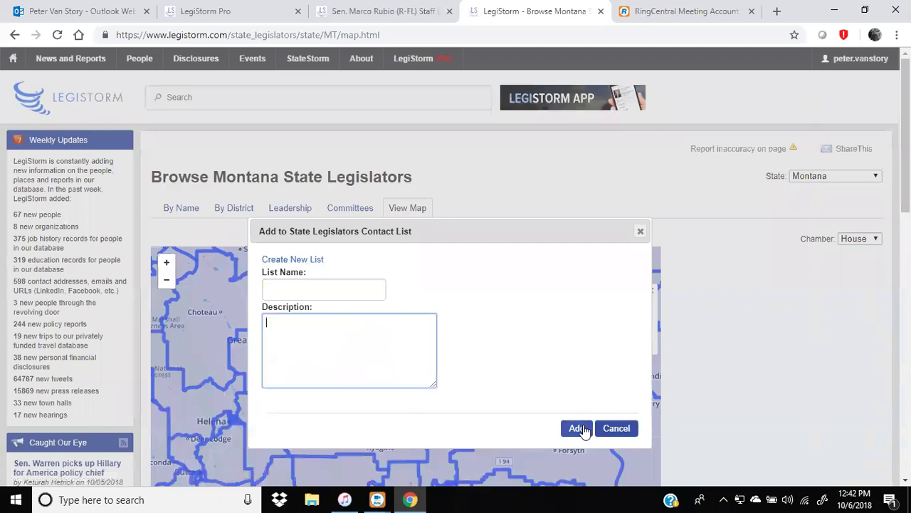
{"action": "left_click", "coordinate": [640, 231]}
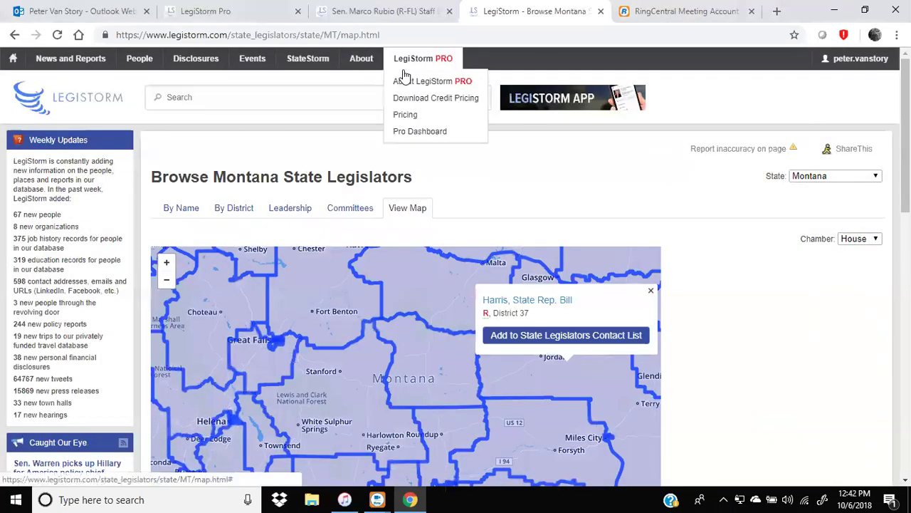
- Search state legislators for Agriculture and forestry across all states, yielding 1163 results
{"action": "mouse_move", "coordinate": [311, 64]}
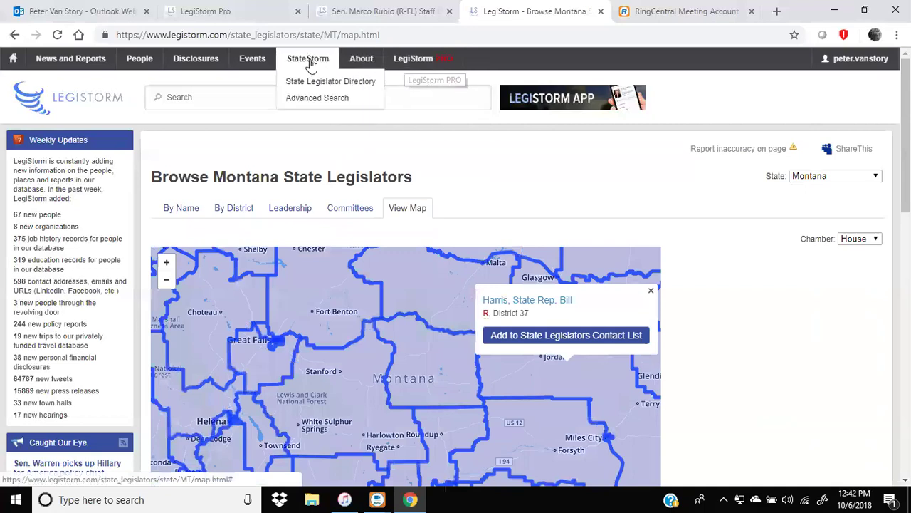
{"action": "left_click", "coordinate": [312, 102]}
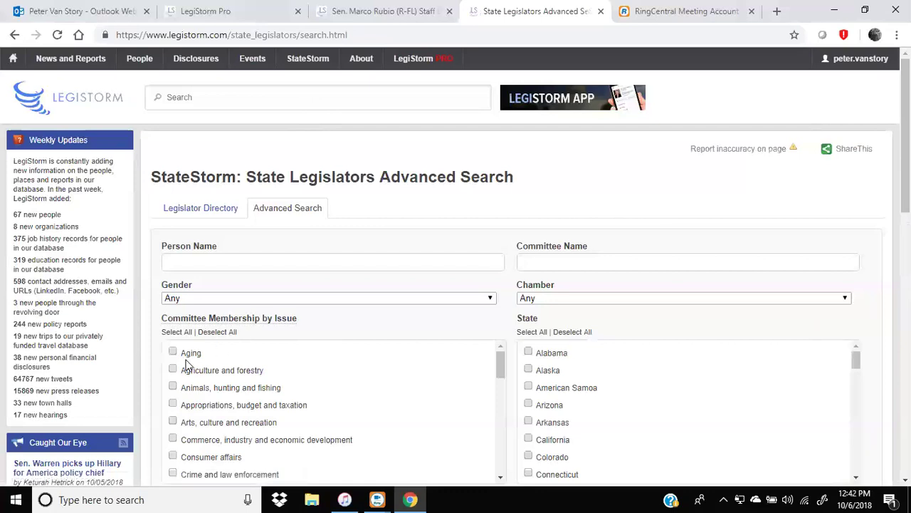
{"action": "left_click", "coordinate": [173, 369]}
{"action": "scroll", "coordinate": [455, 267], "scroll_direction": "down", "scroll_amount": 2}
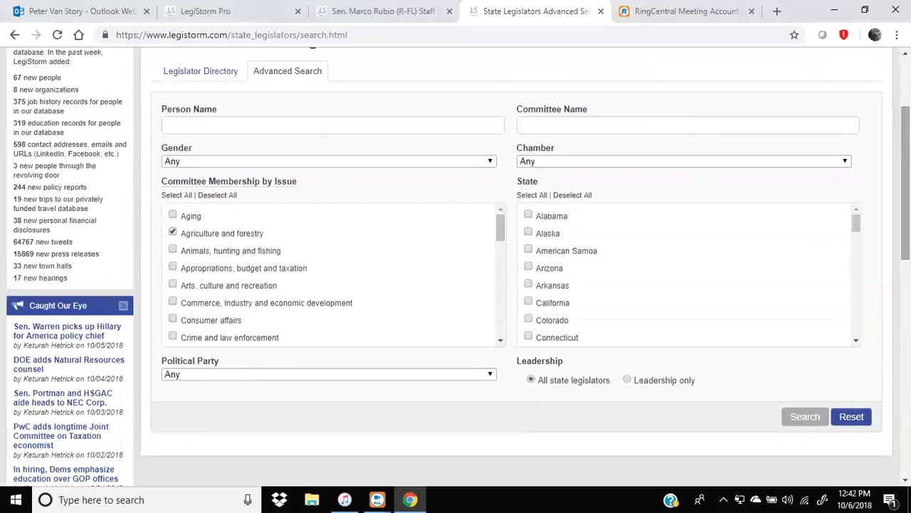
{"action": "left_click", "coordinate": [532, 196]}
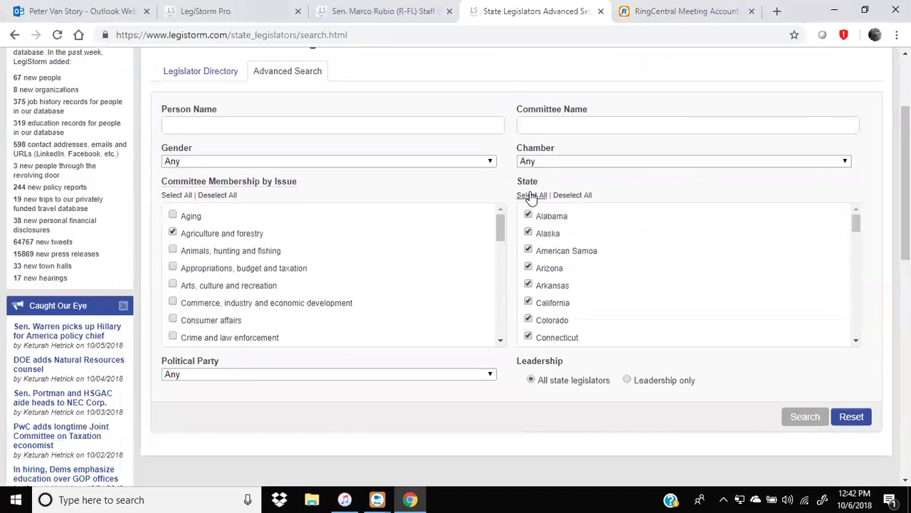
{"action": "left_click", "coordinate": [799, 425]}
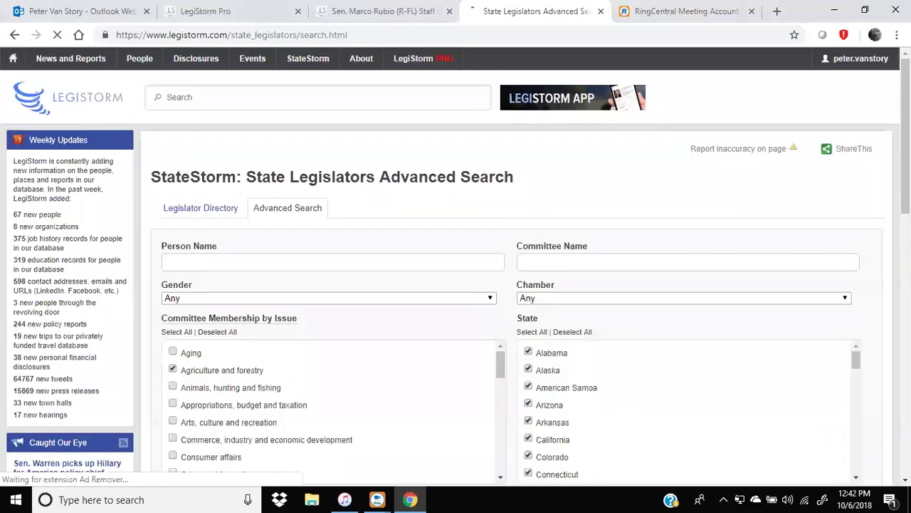
{"action": "scroll", "coordinate": [842, 267], "scroll_direction": "down", "scroll_amount": 3}
{"action": "scroll", "coordinate": [740, 267], "scroll_direction": "down", "scroll_amount": 3}
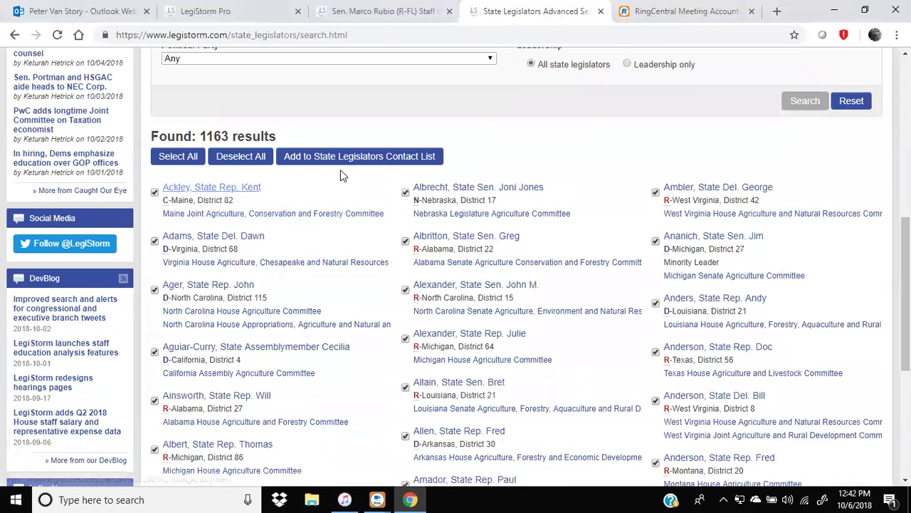
- Begin a new contact list from the search results, then close the dialog without saving
{"action": "left_click", "coordinate": [354, 158]}
{"action": "left_click", "coordinate": [284, 261]}
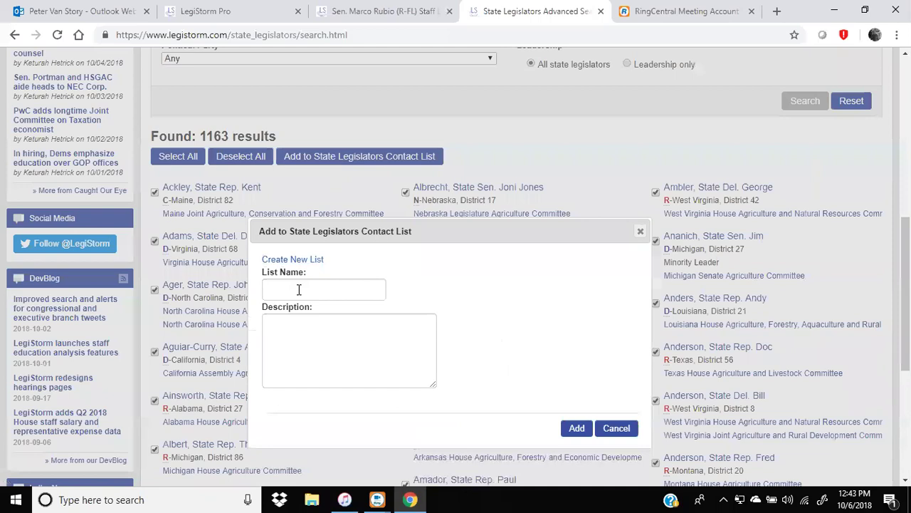
{"action": "left_click", "coordinate": [299, 289]}
{"action": "left_click", "coordinate": [415, 309]}
{"action": "left_click", "coordinate": [640, 231]}
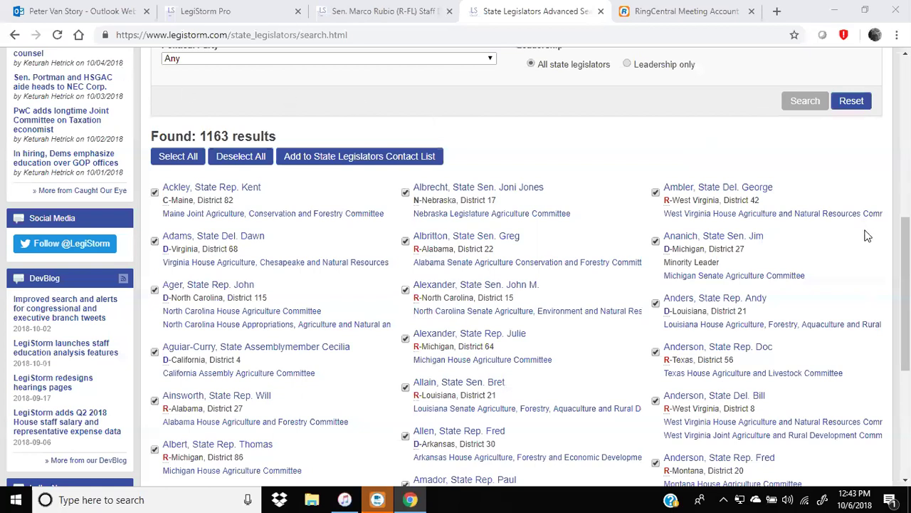
- Scroll to the top and go back to the LegiStorm Pro home page
{"action": "left_click_drag", "start_coordinate": [905, 285], "coordinate": [888, 84]}
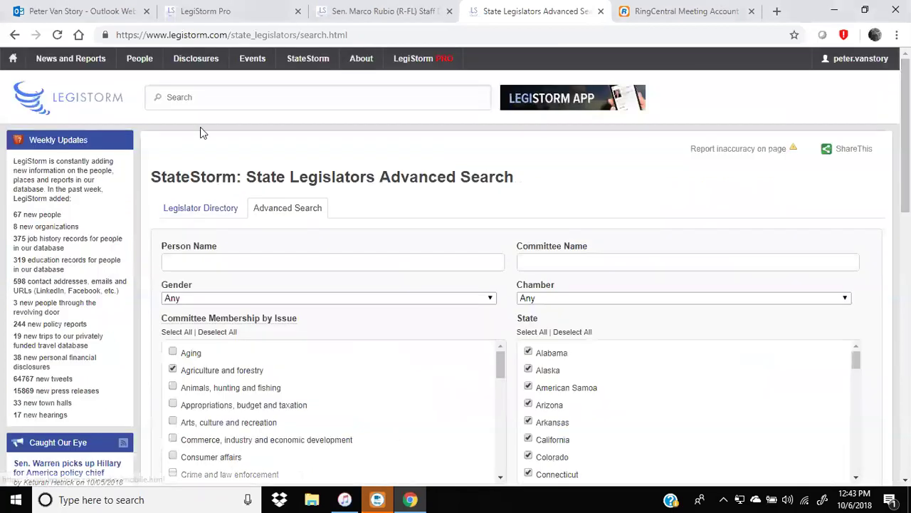
{"action": "left_click", "coordinate": [84, 100]}
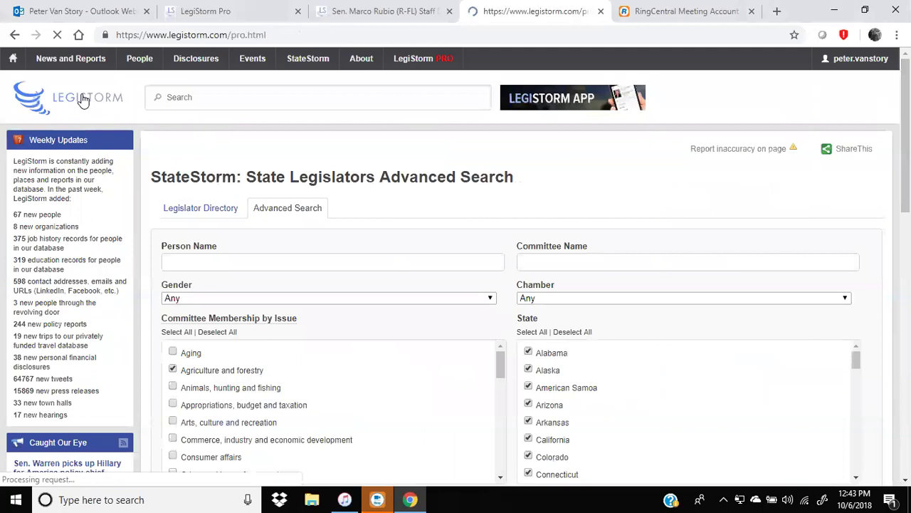